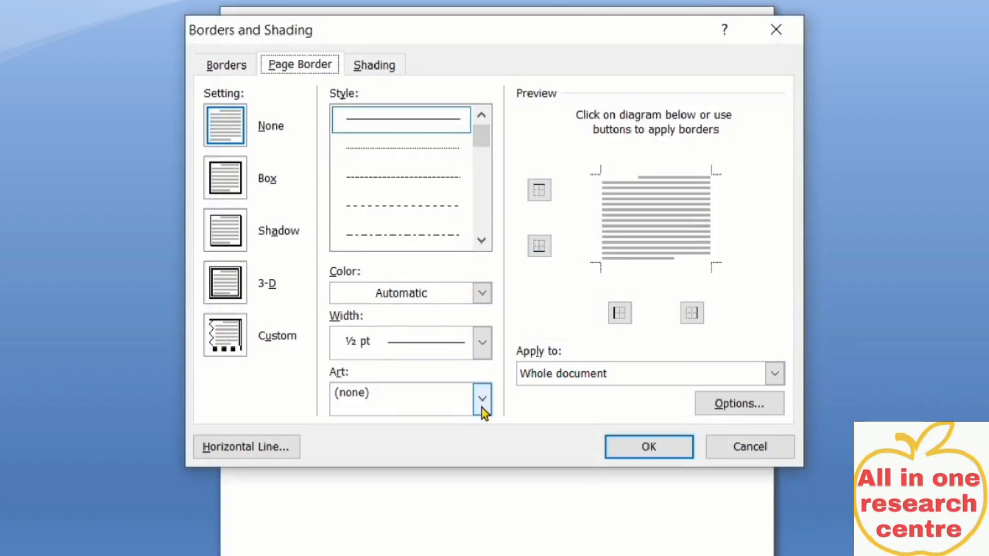
Apply the red hearts art page border at a width of 21 pt
left_click(481, 408)
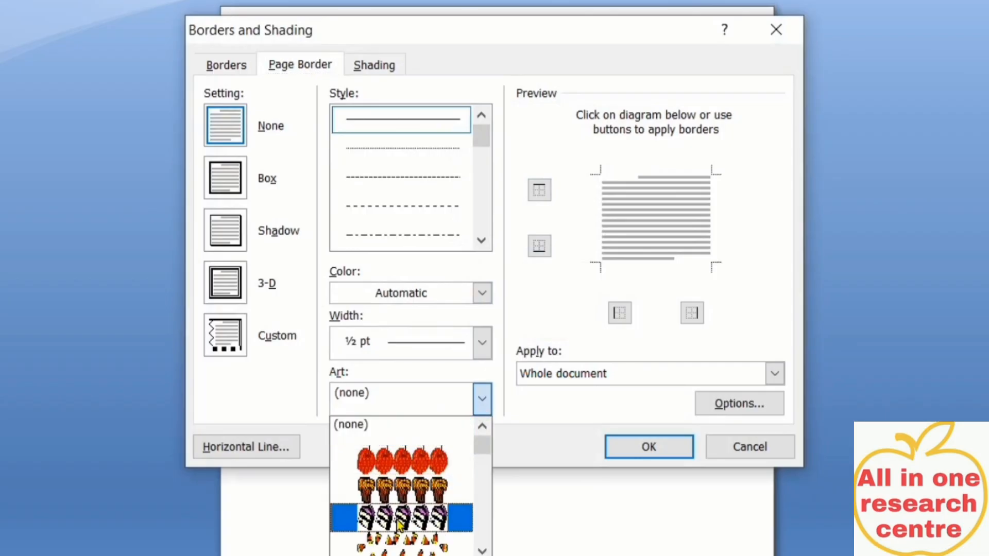
scroll(399, 515, "down", 5)
scroll(400, 515, "down", 6)
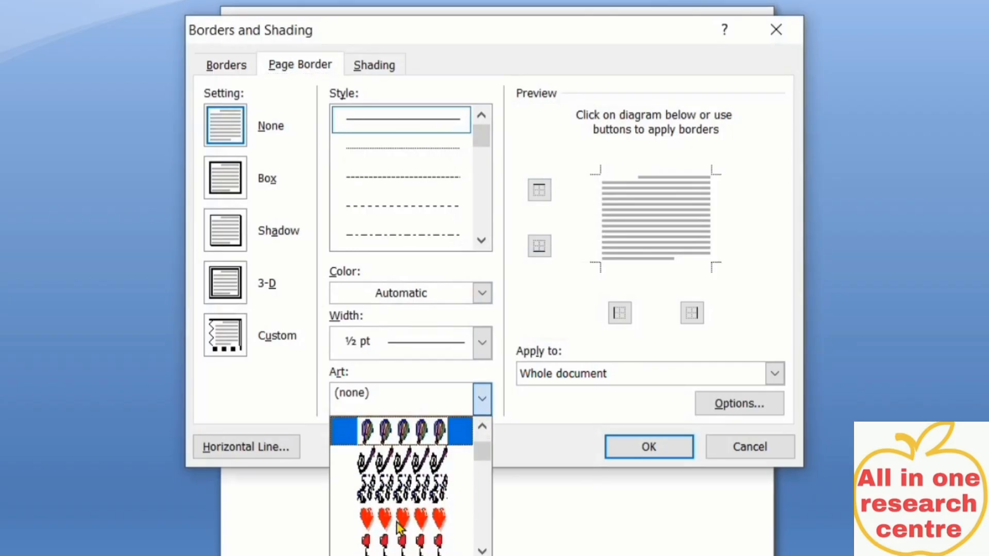
left_click(415, 488)
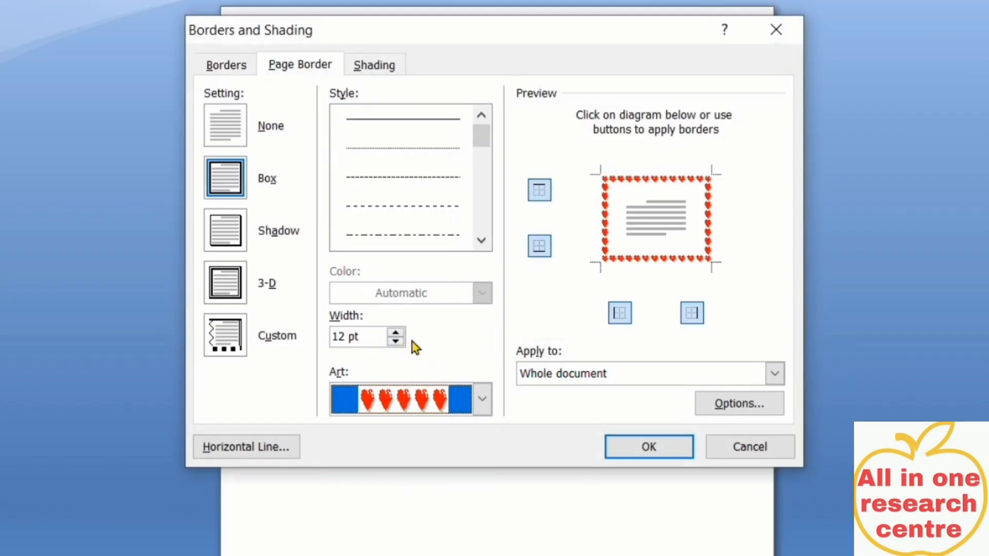
left_click(397, 333)
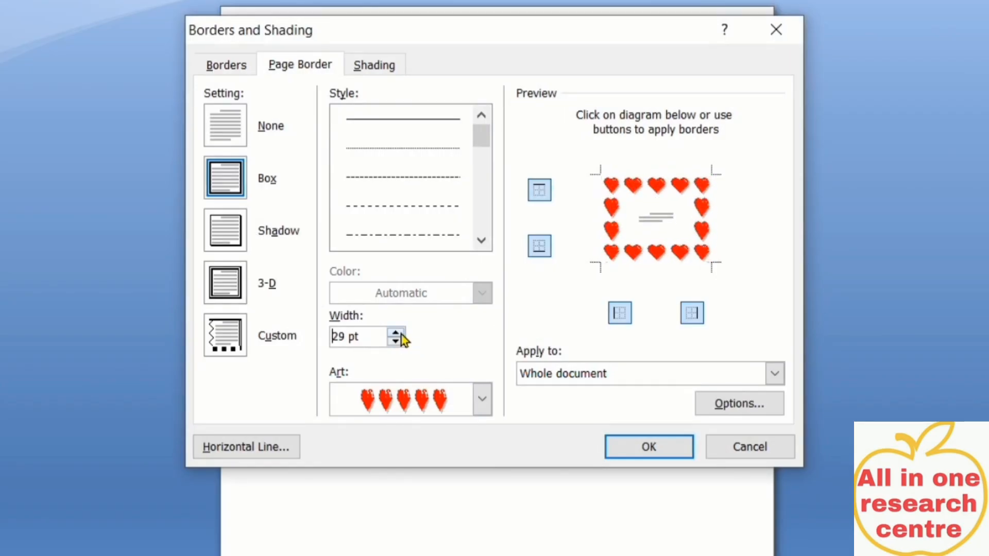
left_click(396, 332)
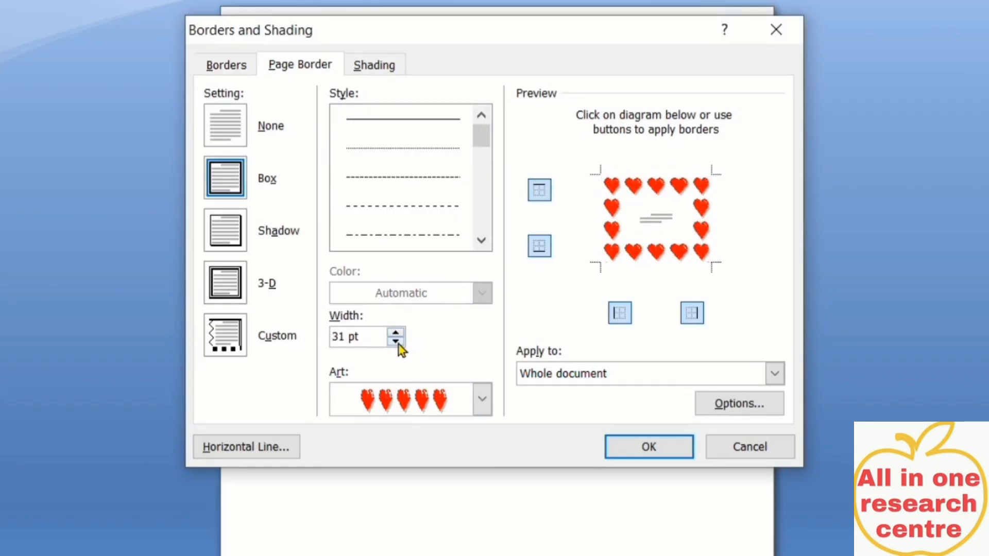
left_click(396, 341)
left_click(395, 341)
left_click(395, 341)
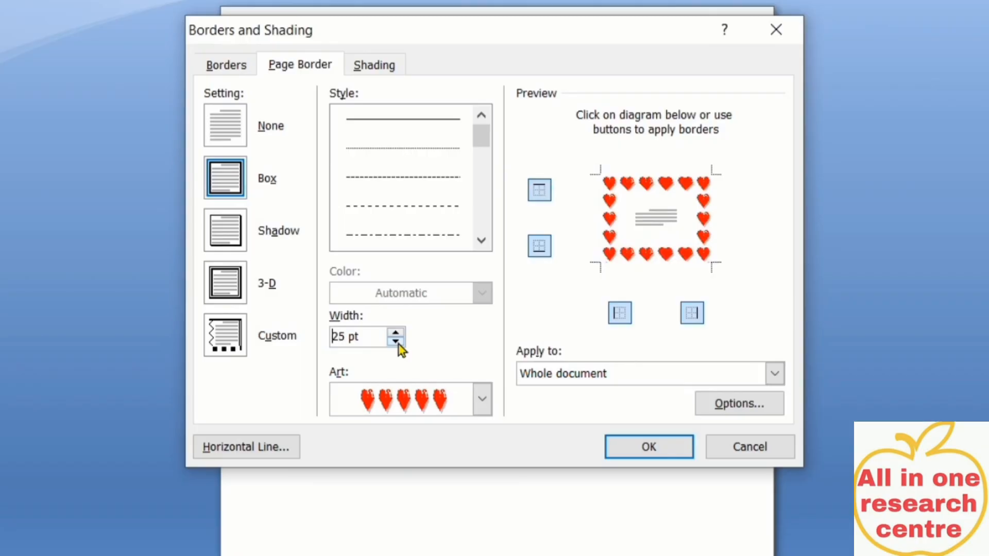
left_click(399, 344)
left_click(399, 344)
left_click(397, 342)
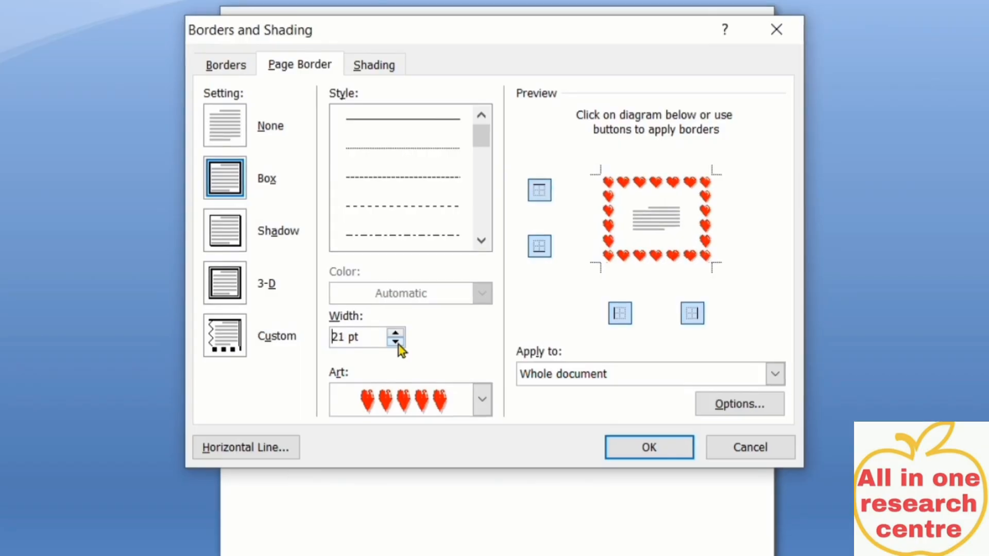
left_click(648, 447)
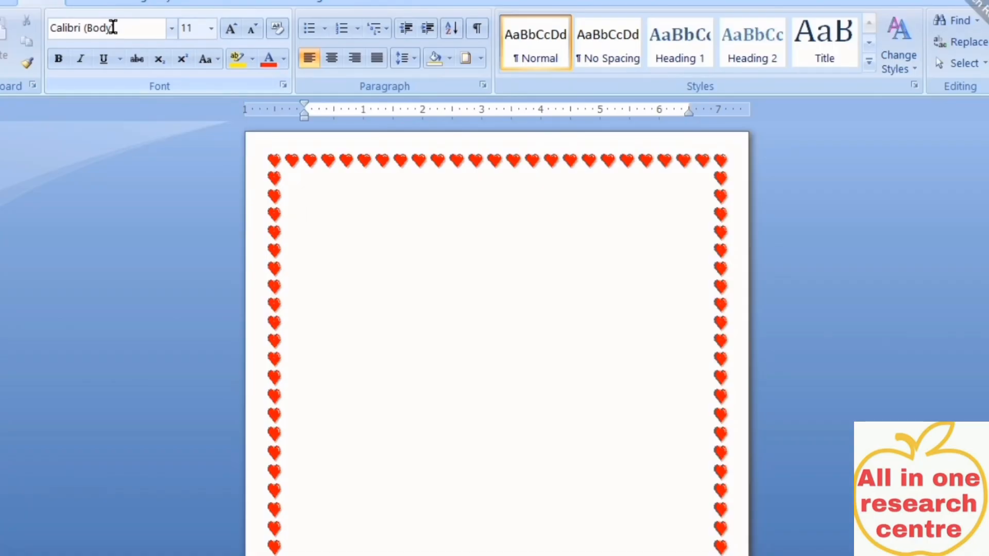
Insert a textured-style WordArt reading 'KENDRIYA VIDYALAYA'
left_click(91, 2)
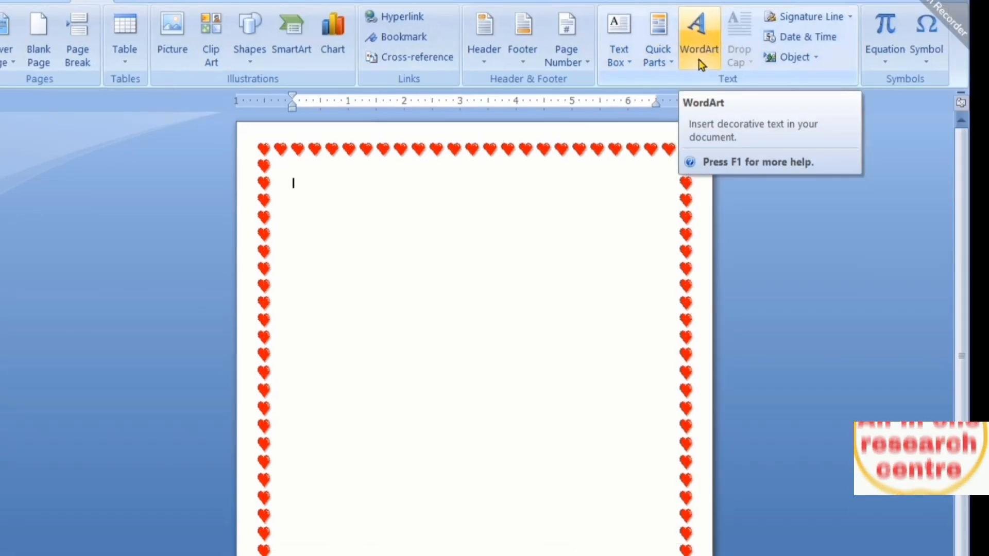
left_click(734, 65)
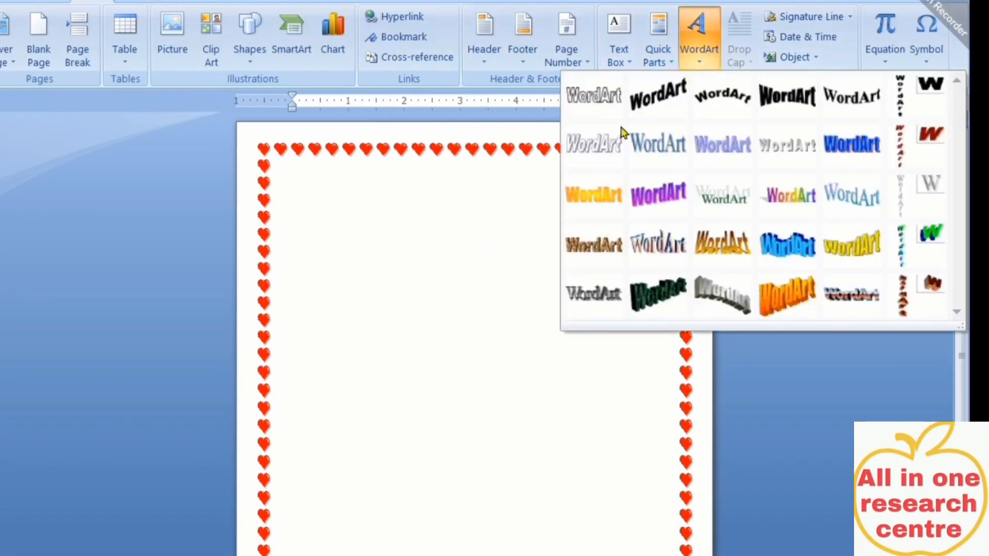
left_click(591, 252)
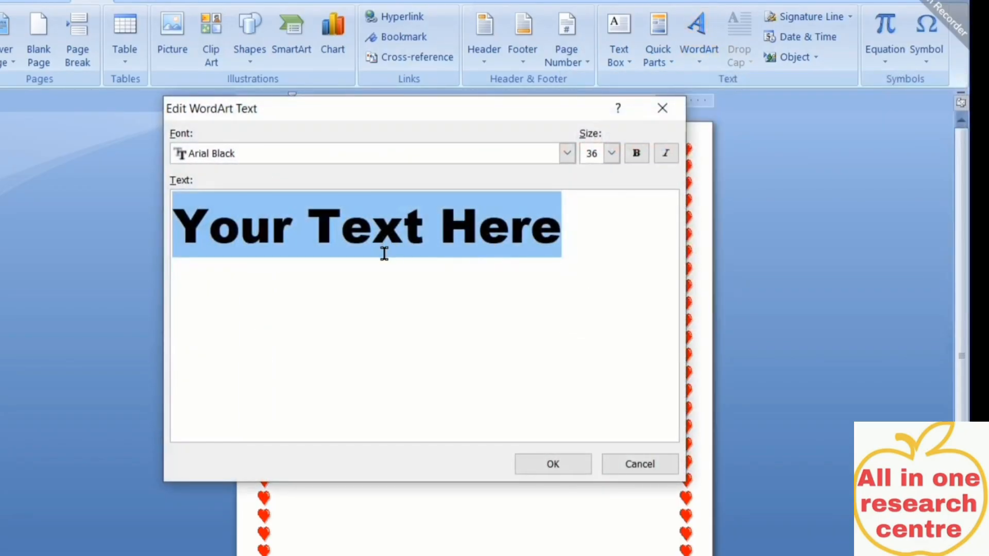
type("KENDRIYA VIDYAL")
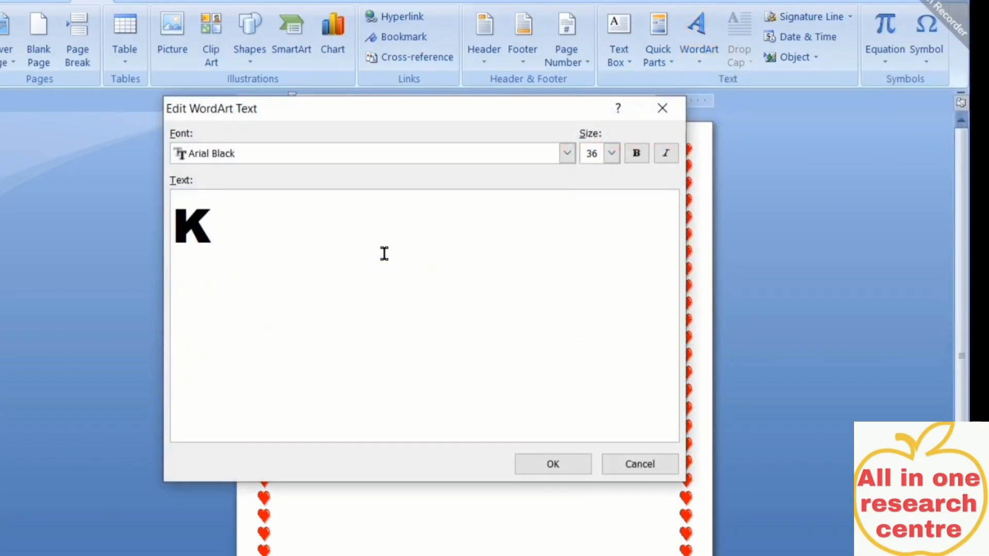
type("AYA")
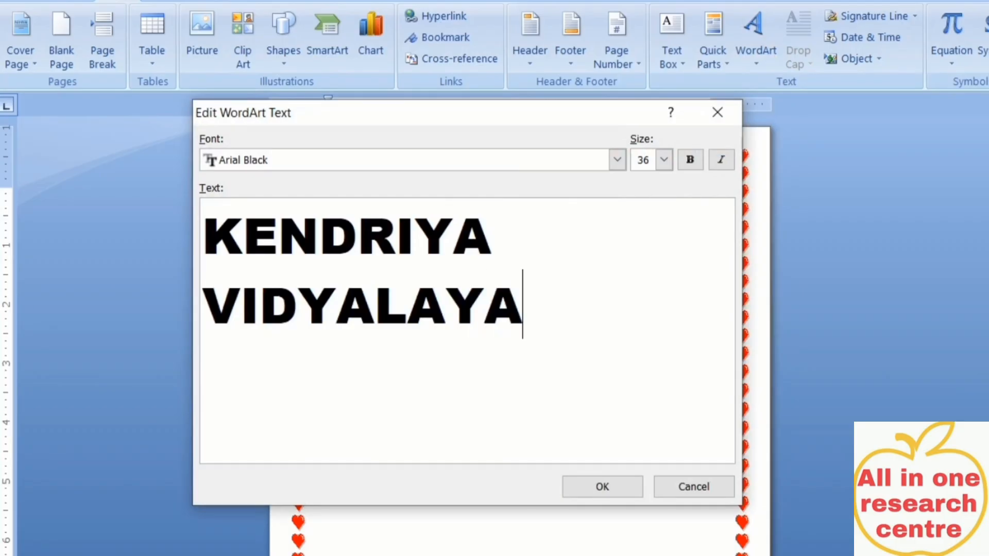
left_click(606, 495)
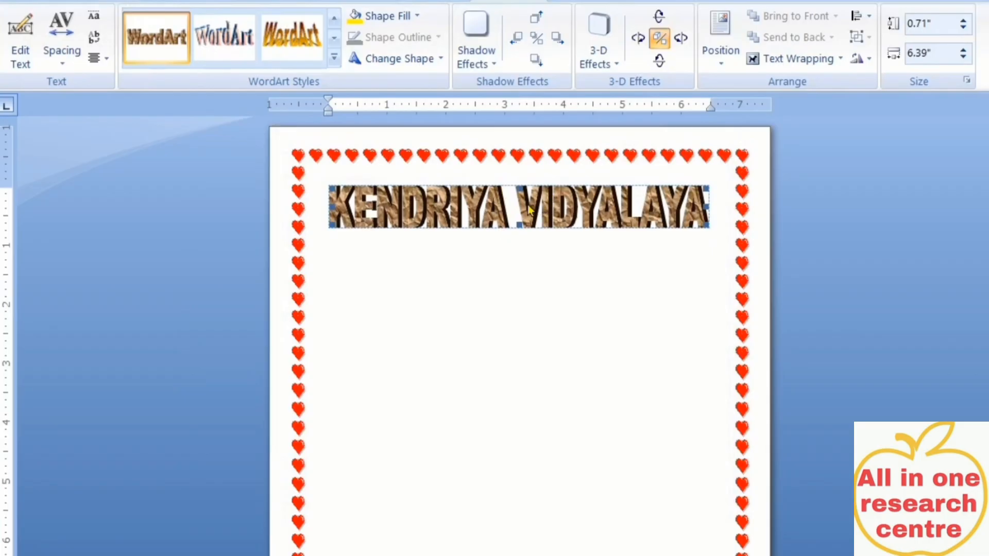
Edit the KENDRIYA VIDYALAYA WordArt text and change its size from 36 to 44
right_click(464, 199)
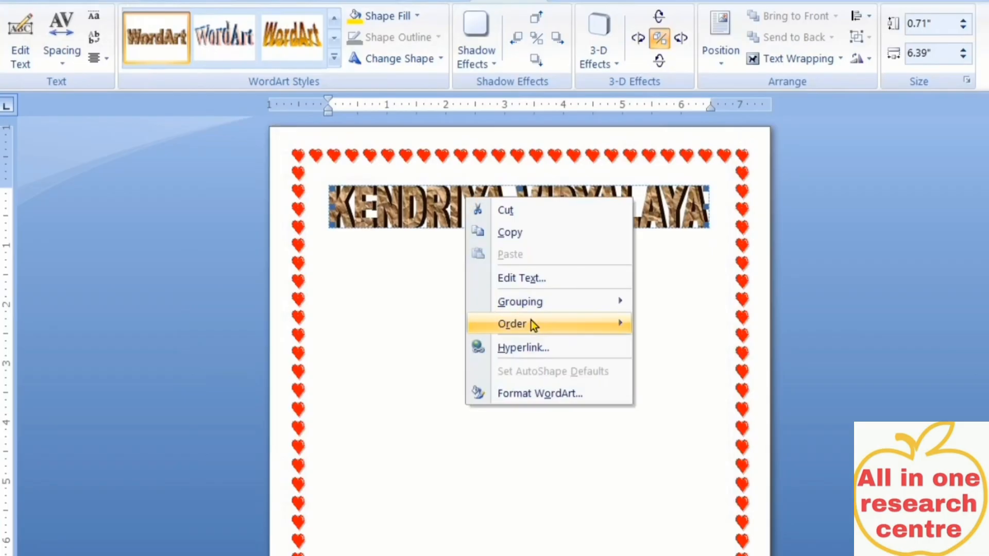
left_click(522, 283)
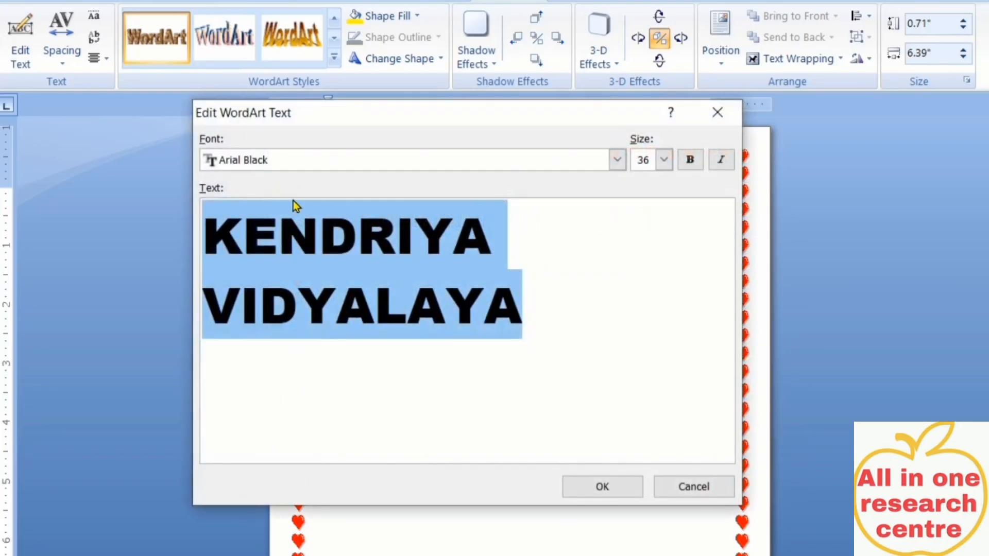
left_click(664, 161)
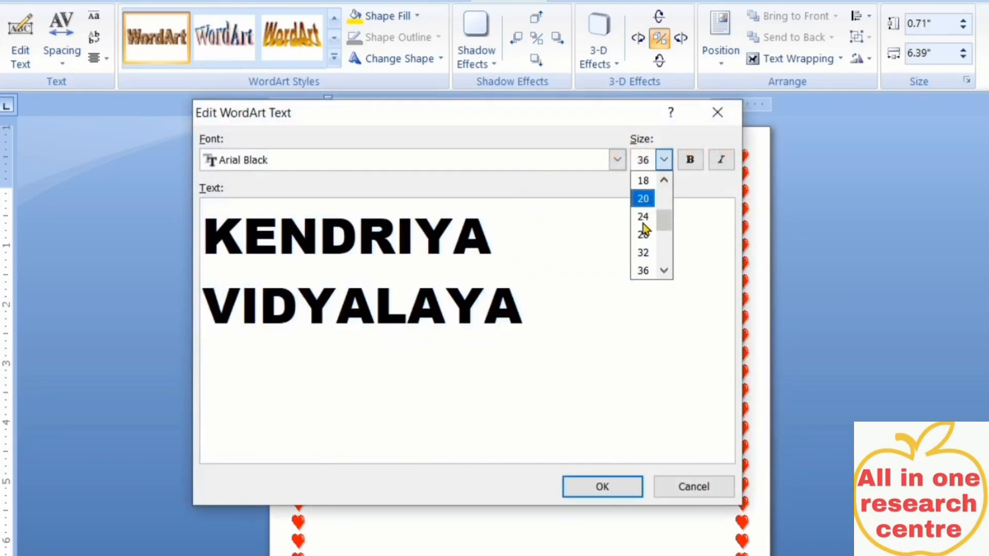
left_click(663, 270)
left_click(663, 270)
left_click(663, 271)
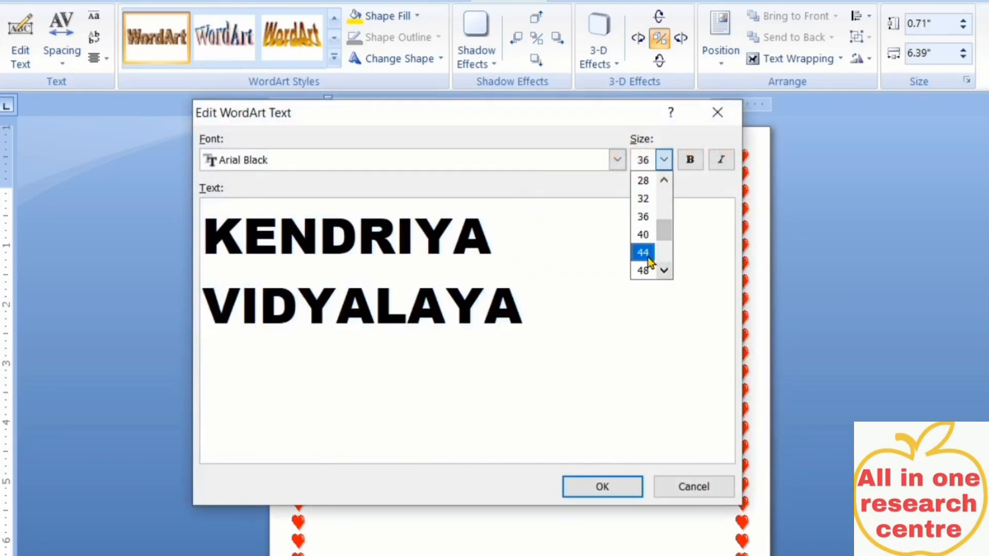
left_click(643, 253)
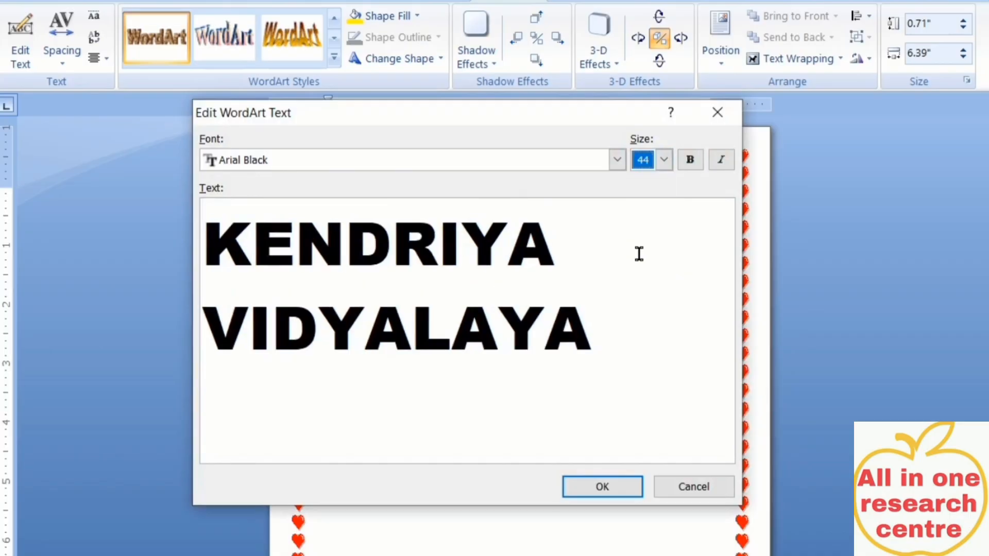
left_click(614, 486)
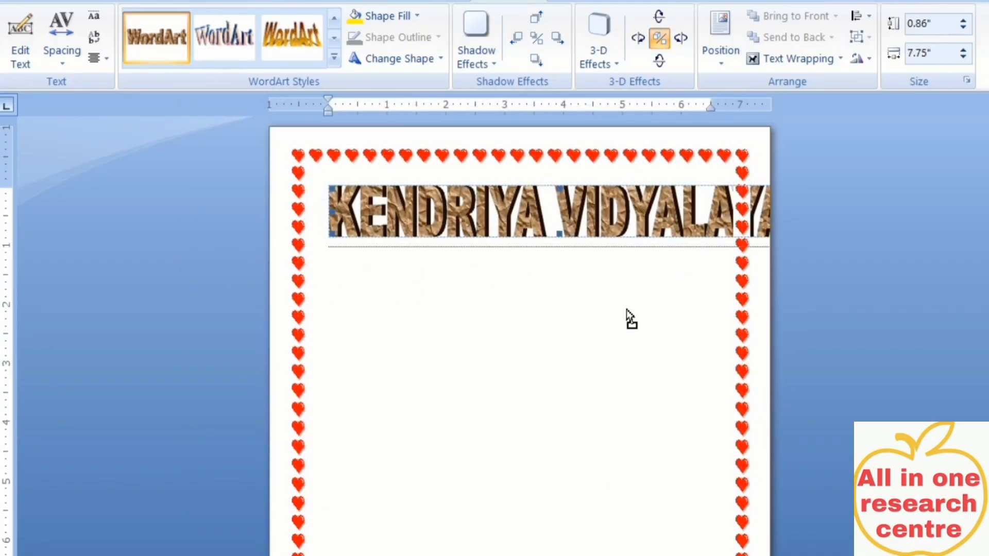
Set the KENDRIYA VIDYALAYA WordArt's text wrapping to Through
left_click(612, 262)
left_click(608, 224)
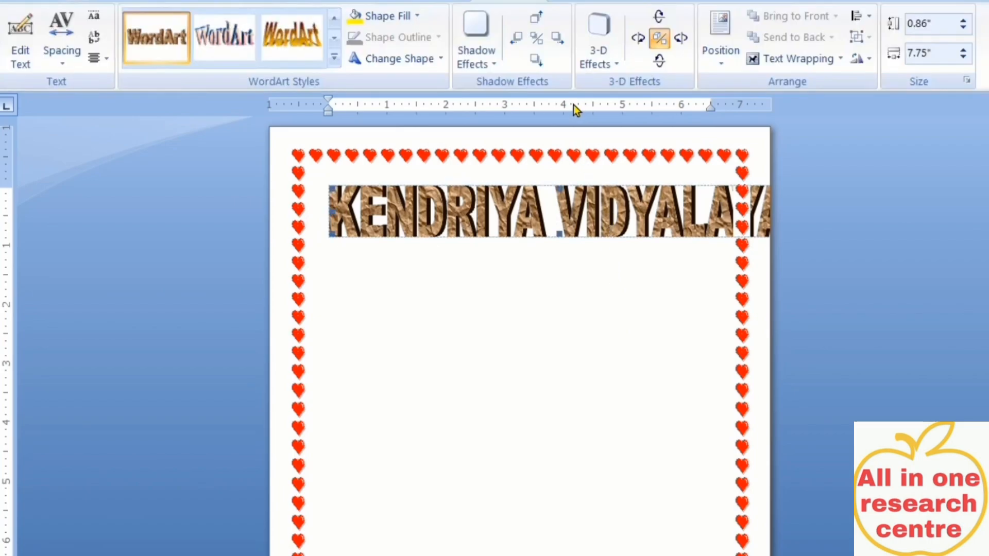
left_click(810, 58)
left_click(804, 219)
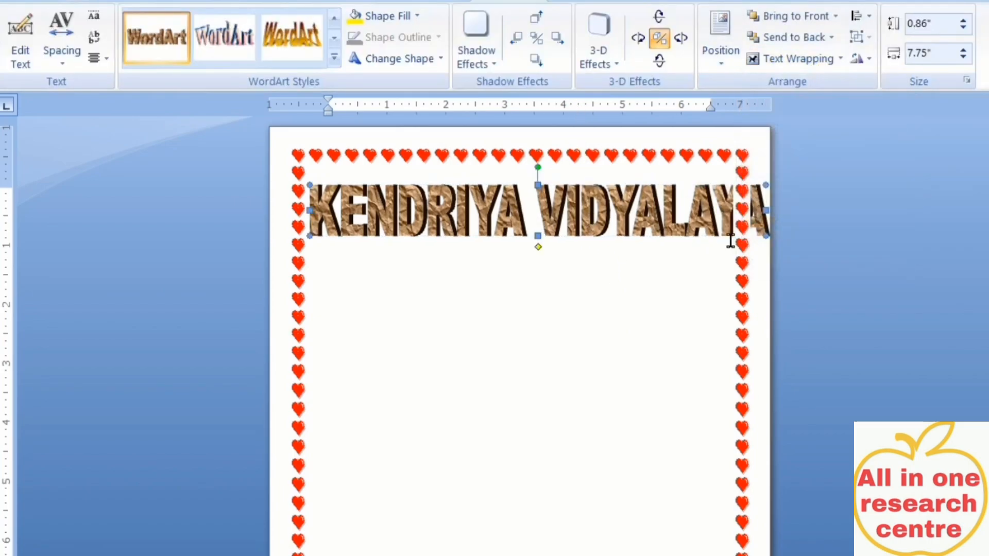
Resize the title to 6.82" by 1.17" and place it just below the top hearts
left_click_drag(547, 199, 515, 256)
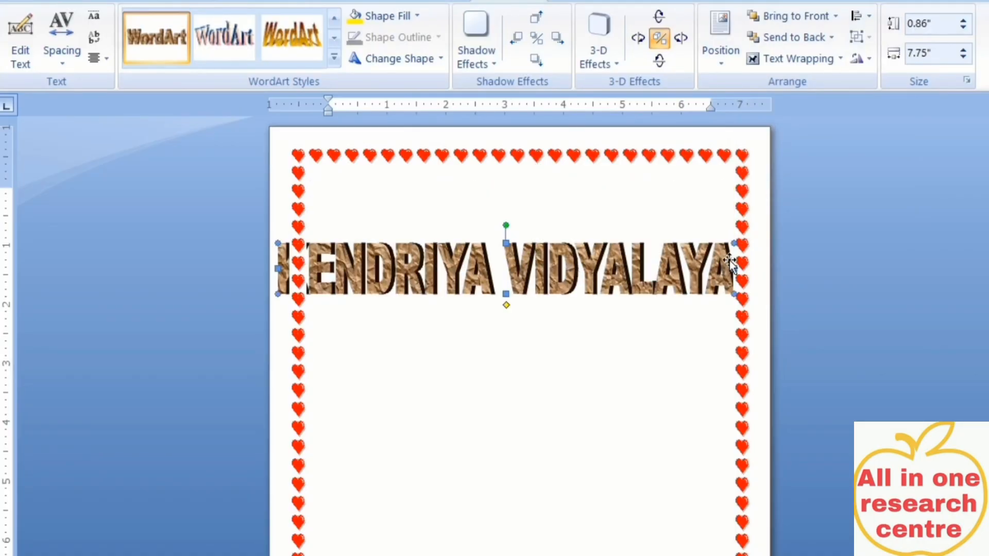
left_click_drag(735, 269, 719, 269)
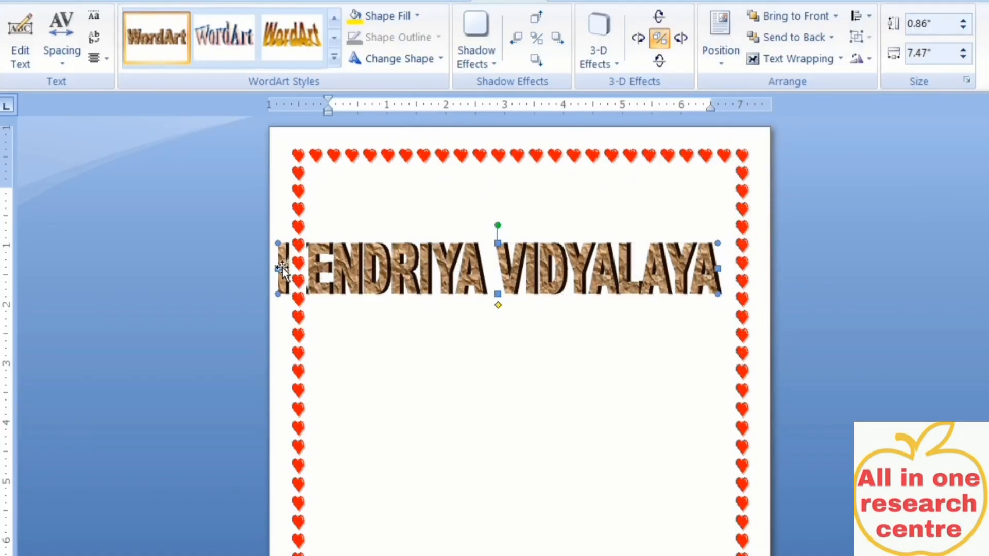
left_click_drag(282, 269, 316, 268)
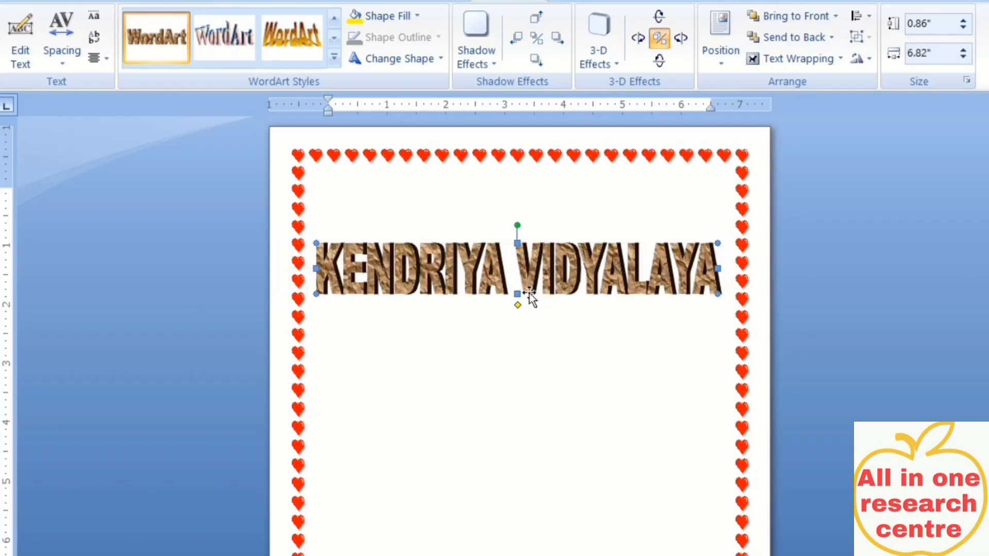
mouse_move(518, 293)
left_mouse_down()
mouse_move(525, 321)
mouse_move(517, 312)
left_mouse_up()
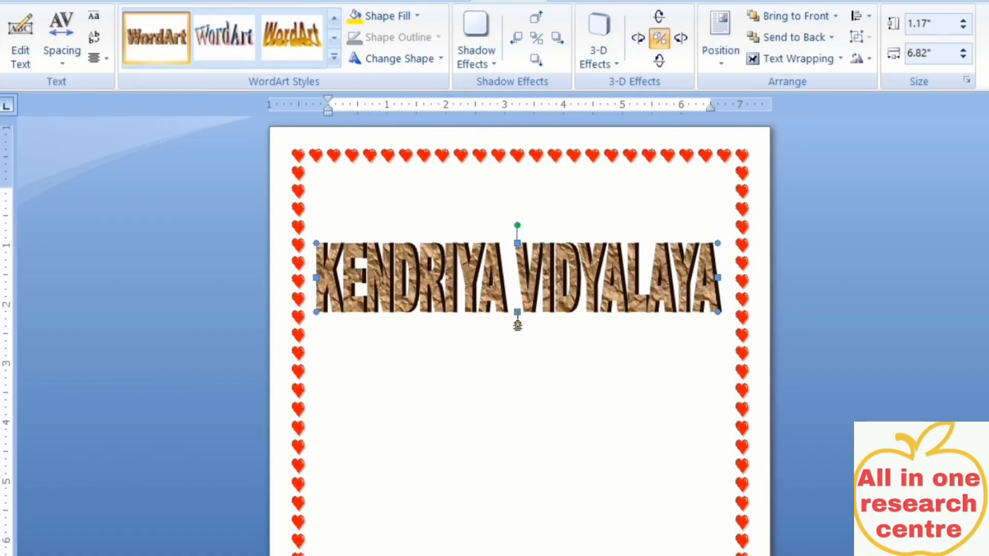
left_click_drag(574, 264, 573, 197)
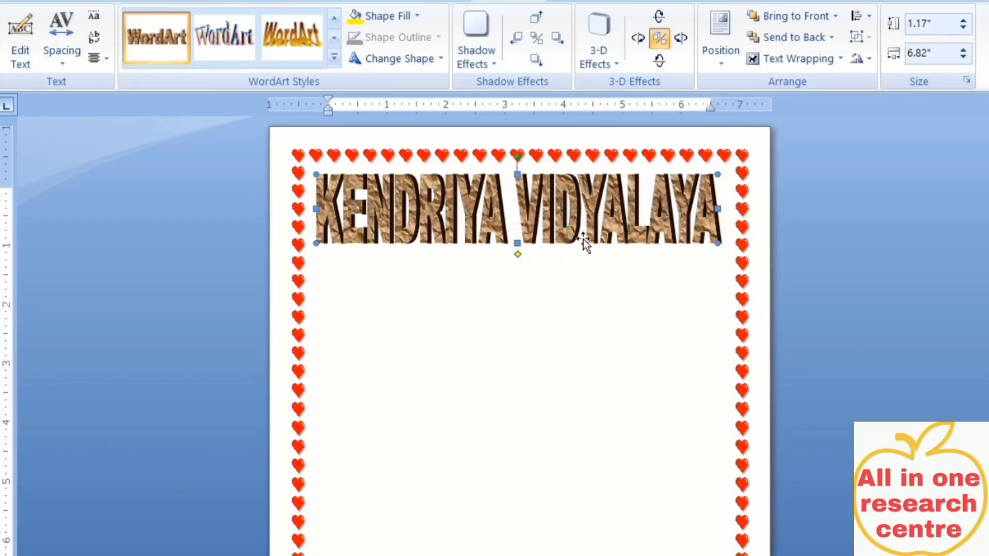
left_click(604, 440)
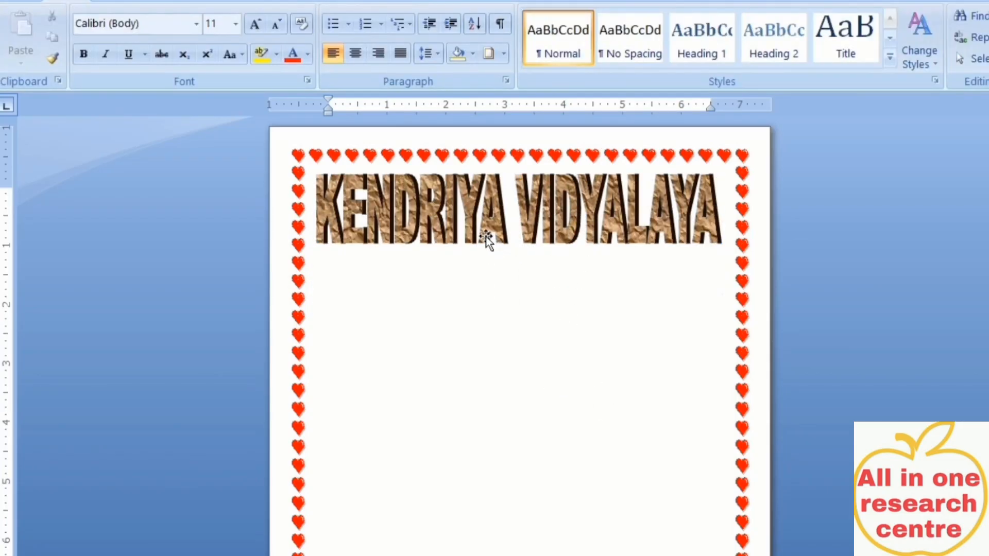
left_click(487, 237)
Adjust the title's 3-D tilt left and right until it is nearly flat
left_click(489, 61)
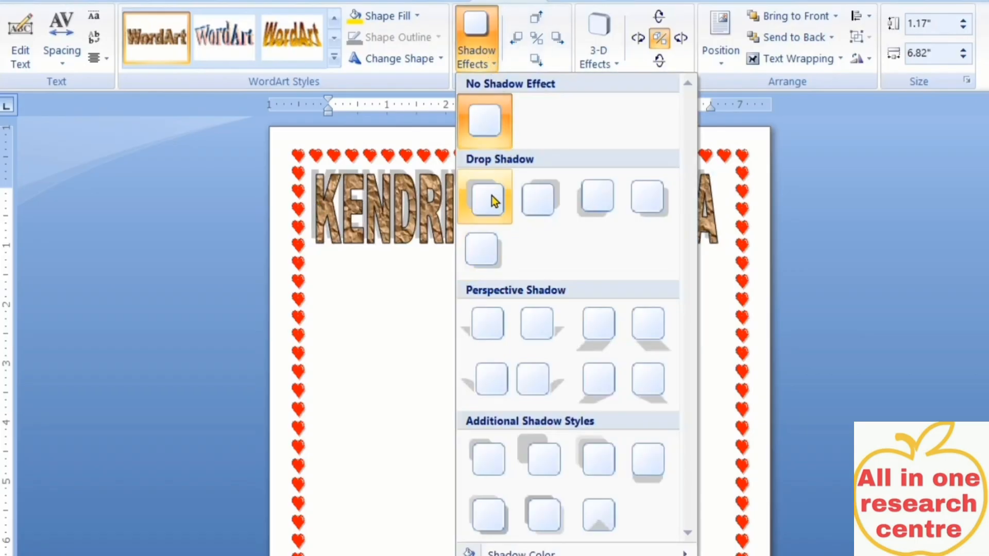
left_click(397, 430)
left_click(675, 46)
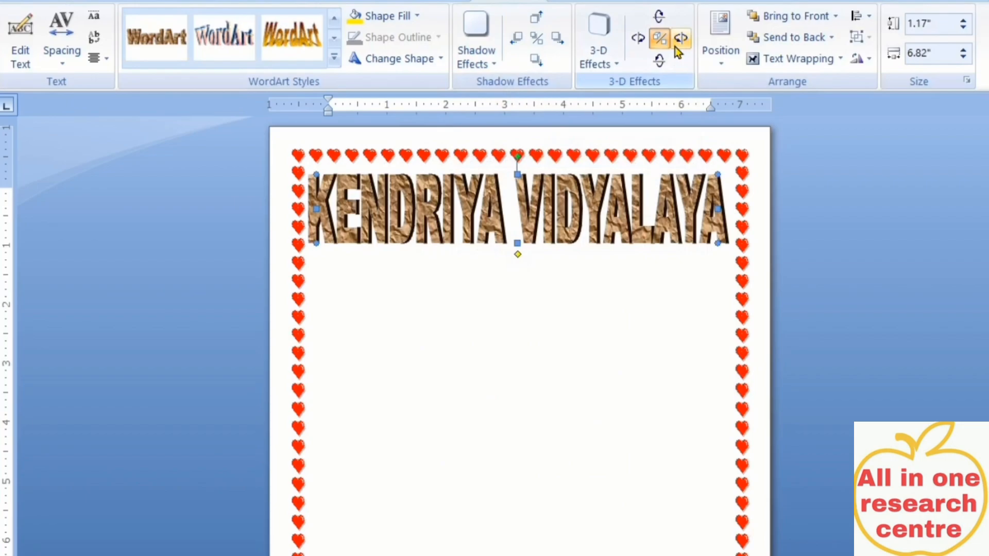
left_click(675, 47)
left_click(675, 47)
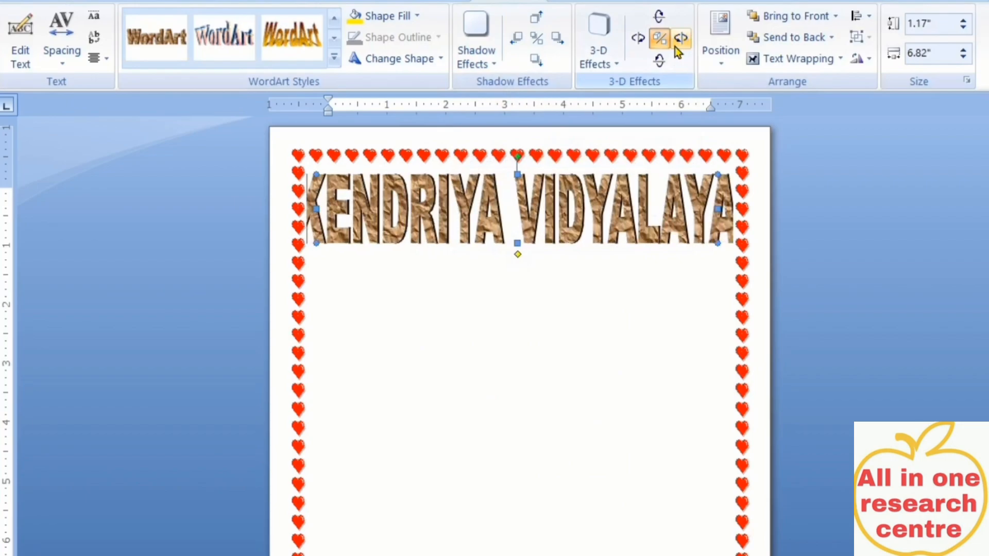
left_click(641, 49)
left_click(641, 49)
left_click(641, 48)
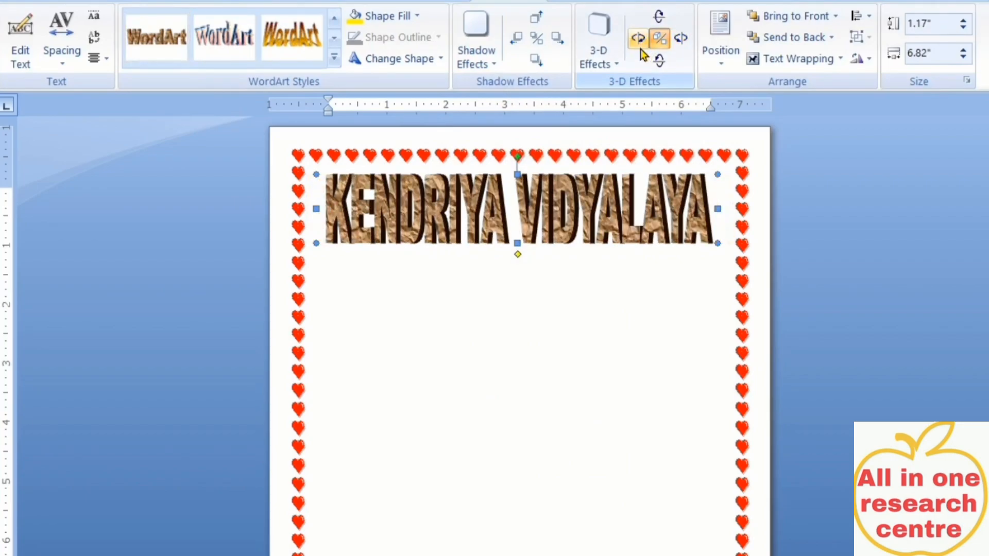
left_click(641, 49)
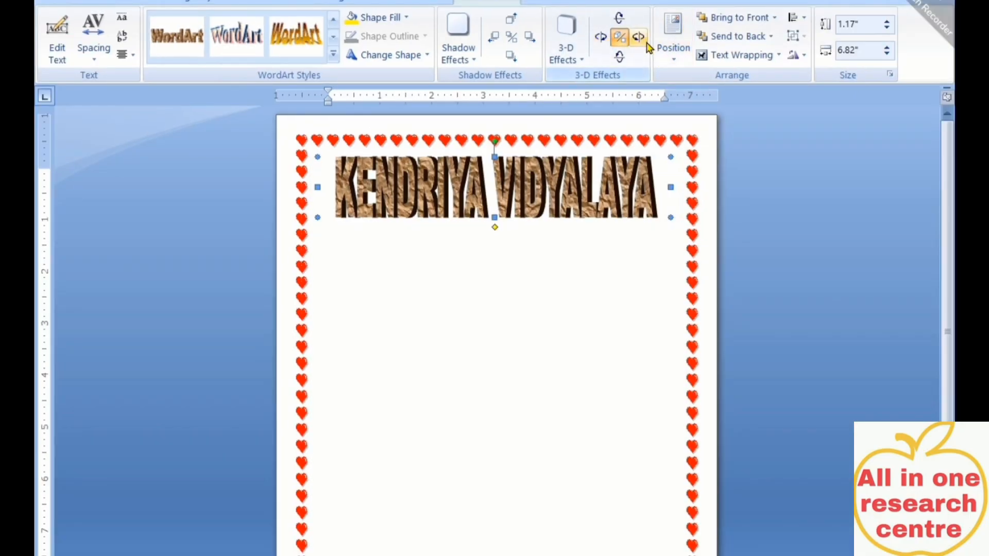
left_click(647, 45)
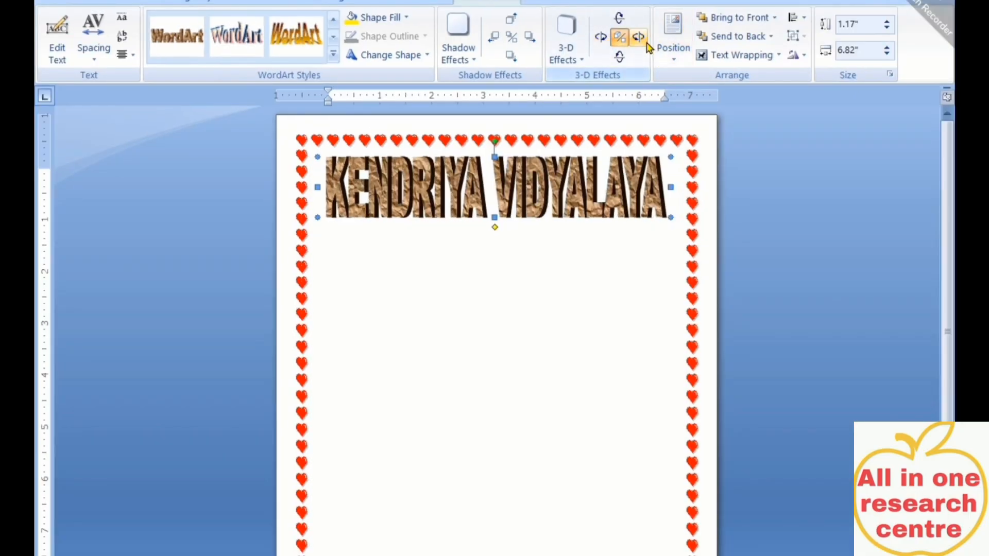
left_click(648, 46)
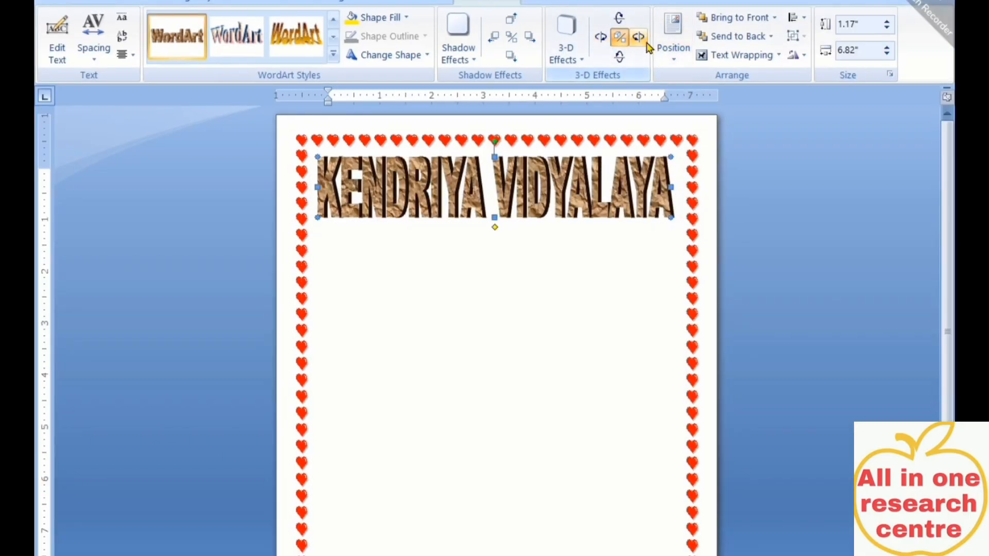
left_click(601, 37)
Switch to the finished cover-page document for reference
left_click(574, 375)
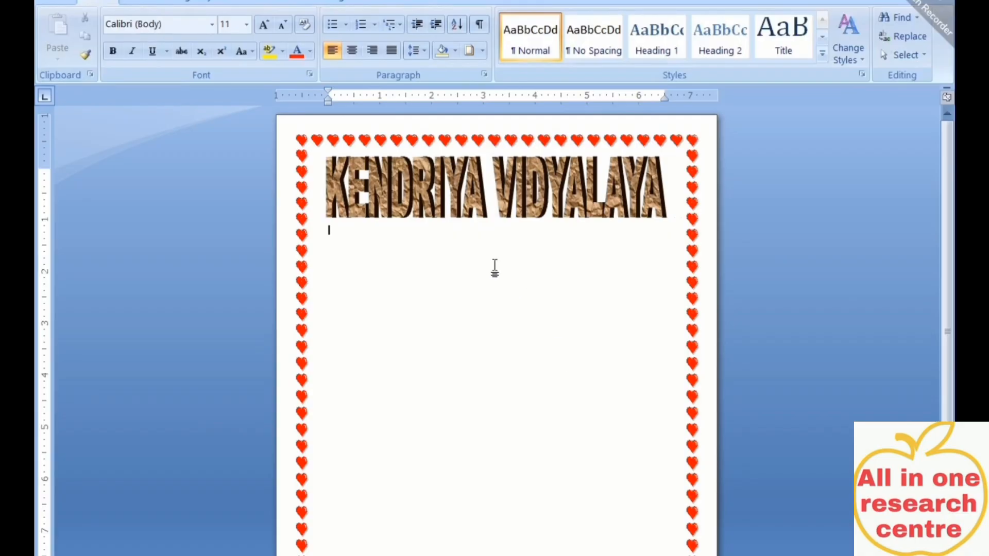
left_click(433, 195)
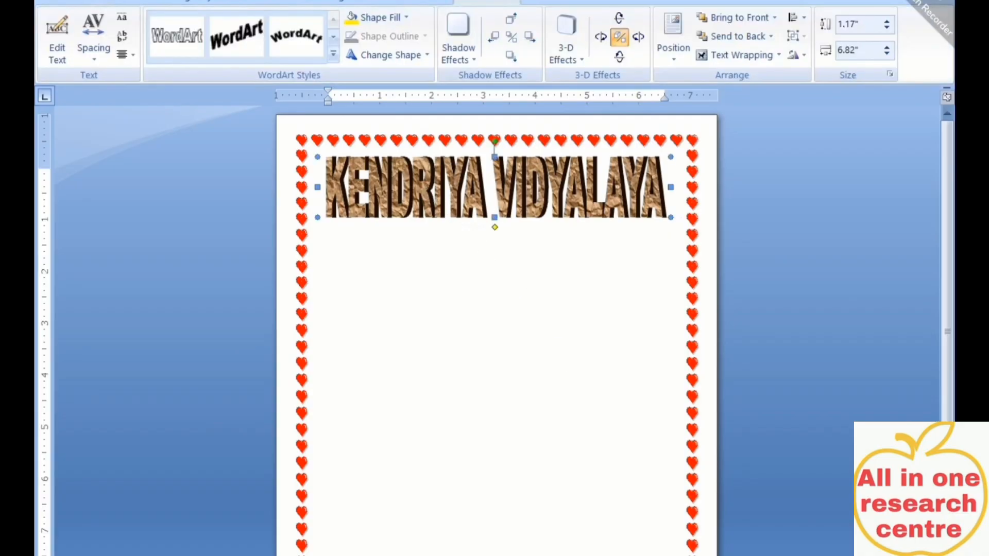
left_click(423, 550)
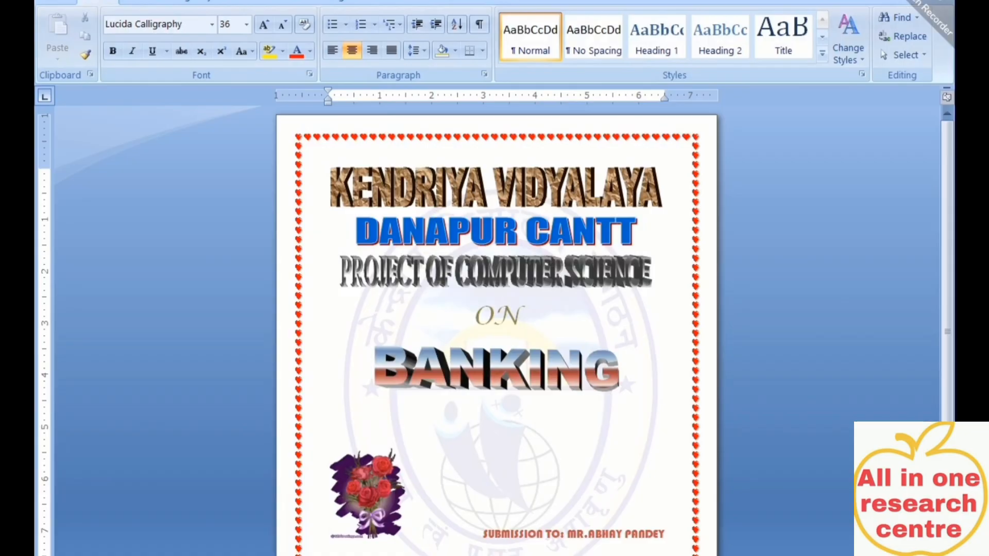
Back in the working document, shorten the title to 0.94" tall and place the cursor below it
mouse_move(538, 555)
left_click(631, 540)
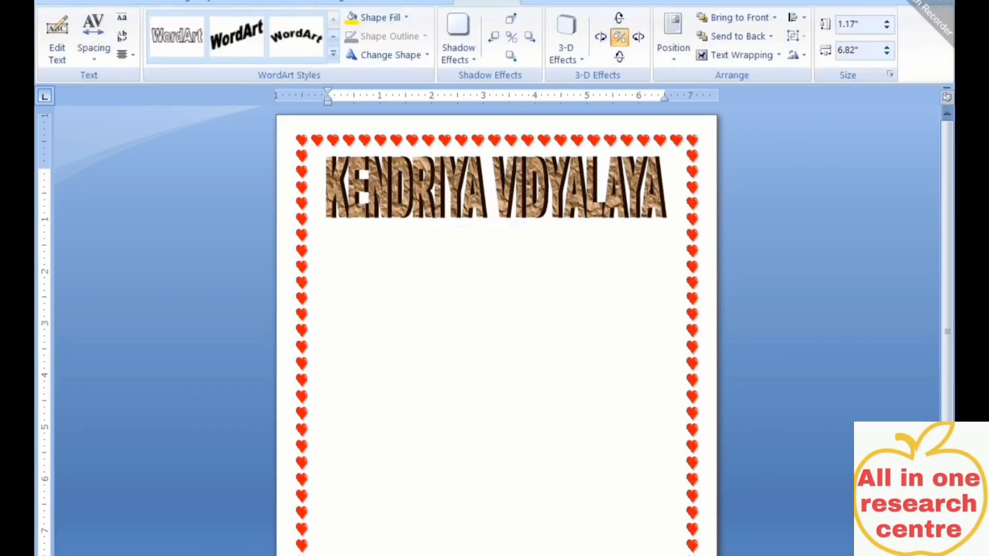
left_click(497, 201)
left_click(498, 206)
left_click_drag(495, 217, 495, 206)
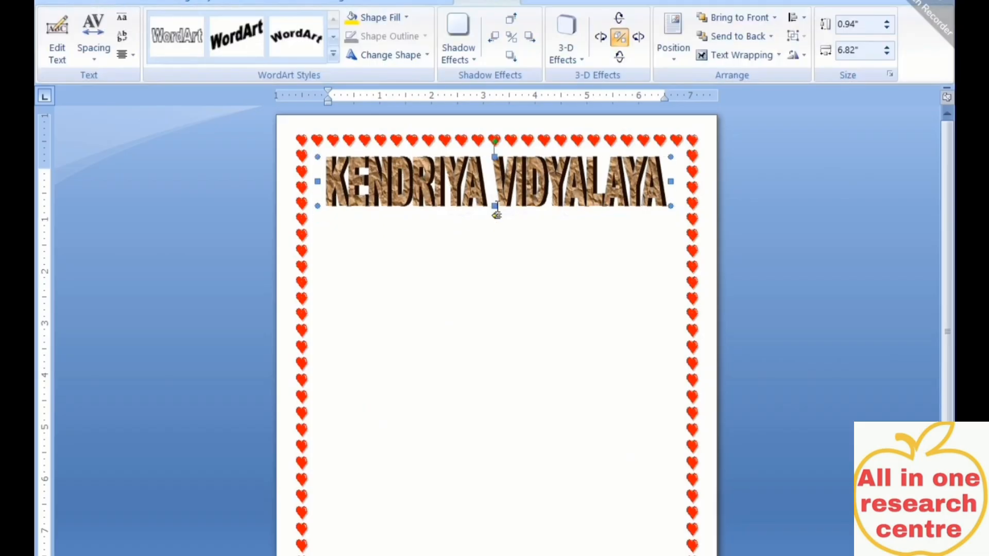
left_click(522, 388)
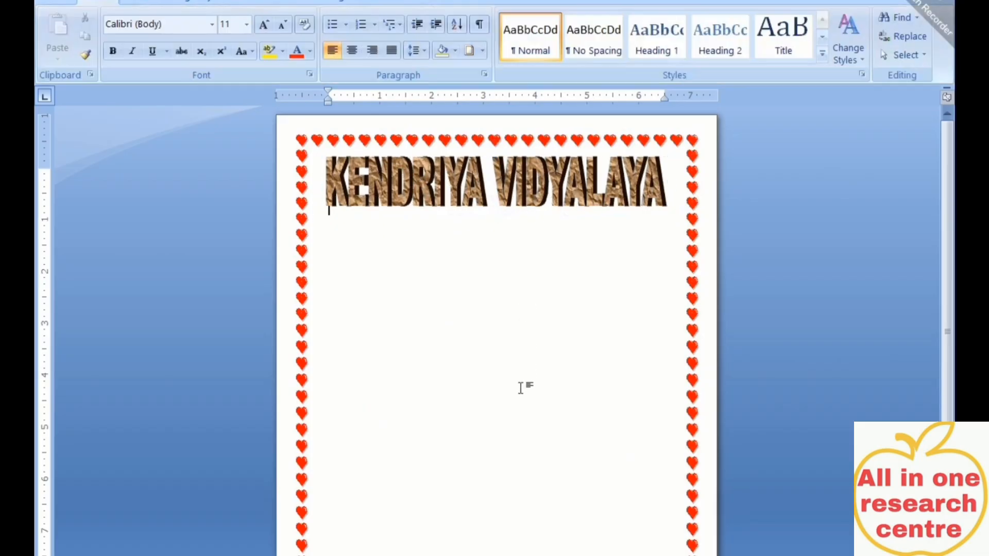
left_click(386, 193)
left_click(408, 276)
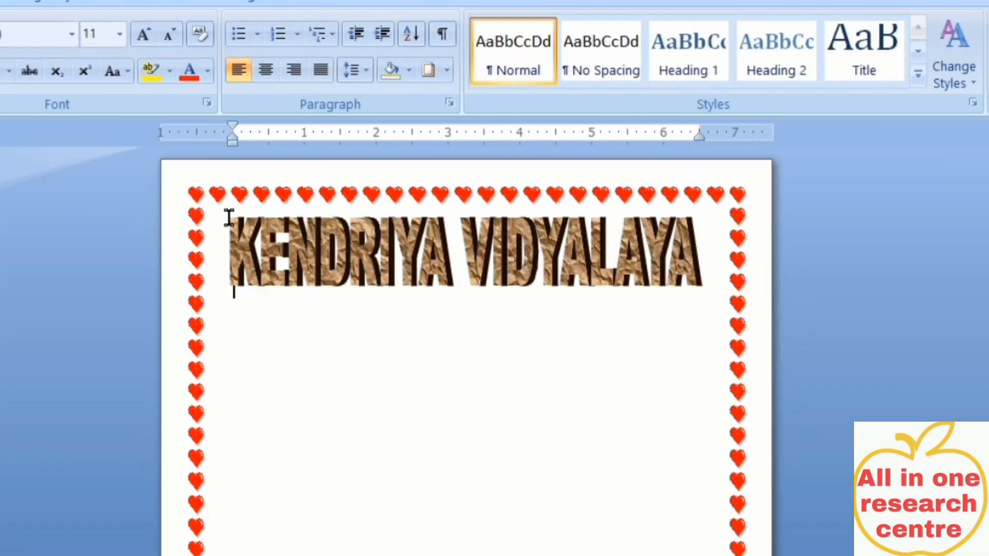
left_click(1, 2)
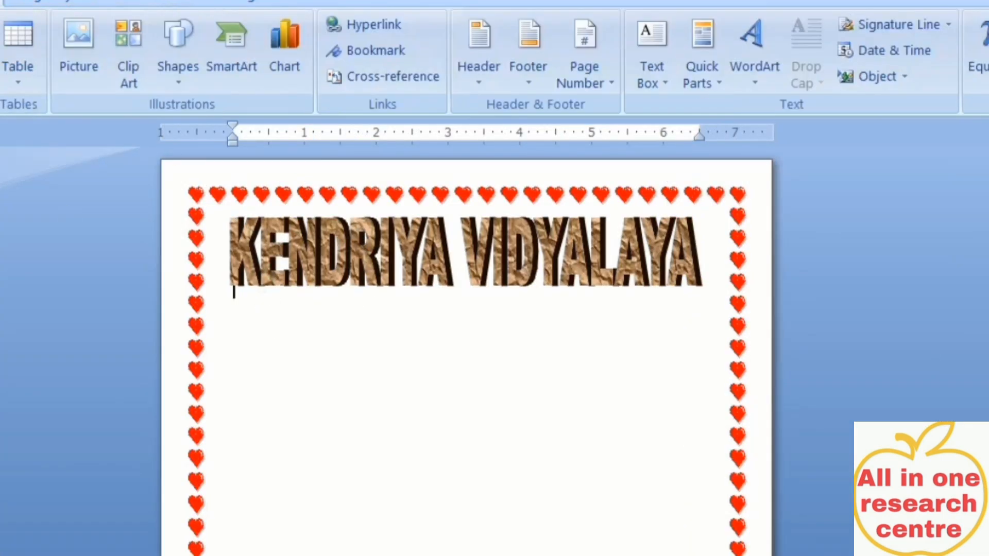
left_click(234, 342)
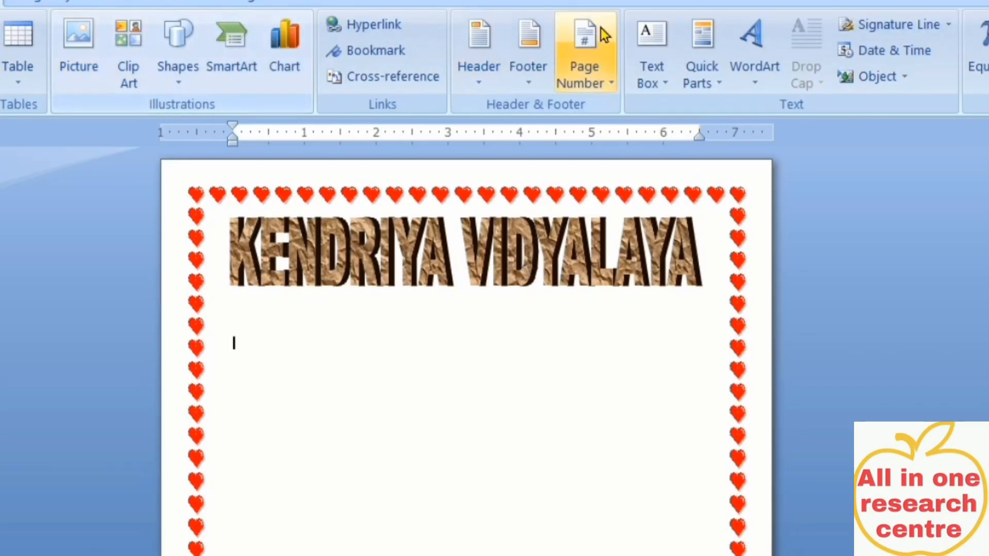
Insert a blue-style WordArt reading 'DANAPUR CANTT PATNA' below the title
left_click(737, 73)
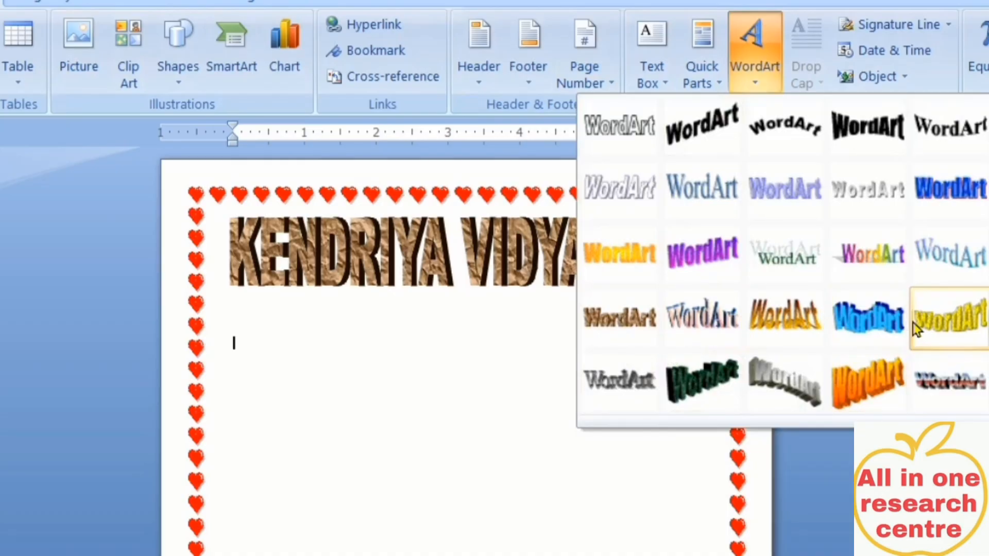
left_click(953, 192)
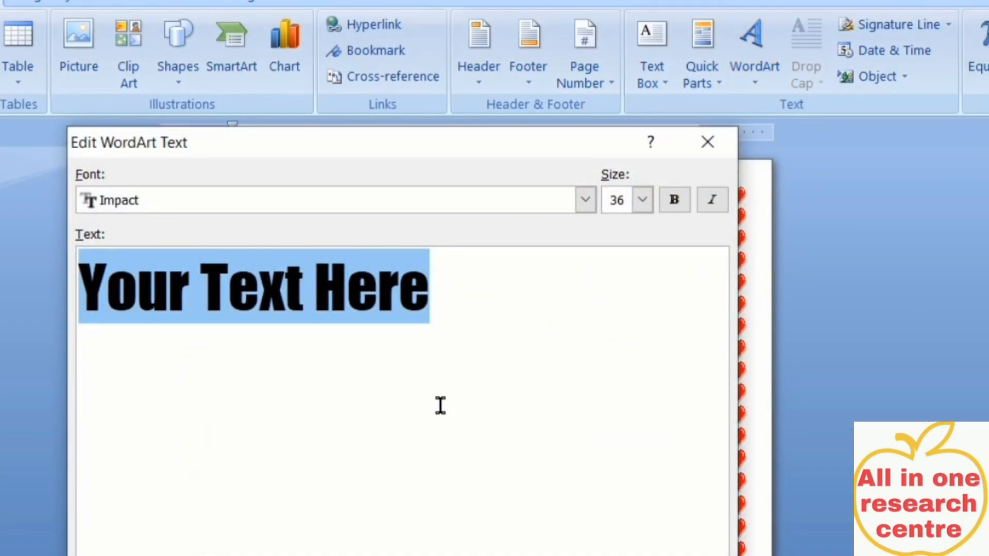
type("DANAP")
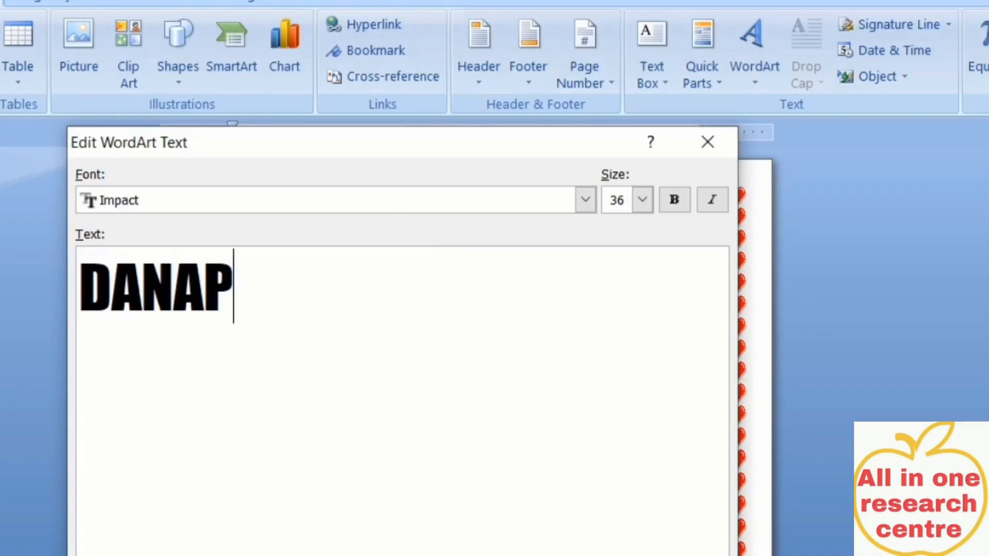
type("UR CANTT")
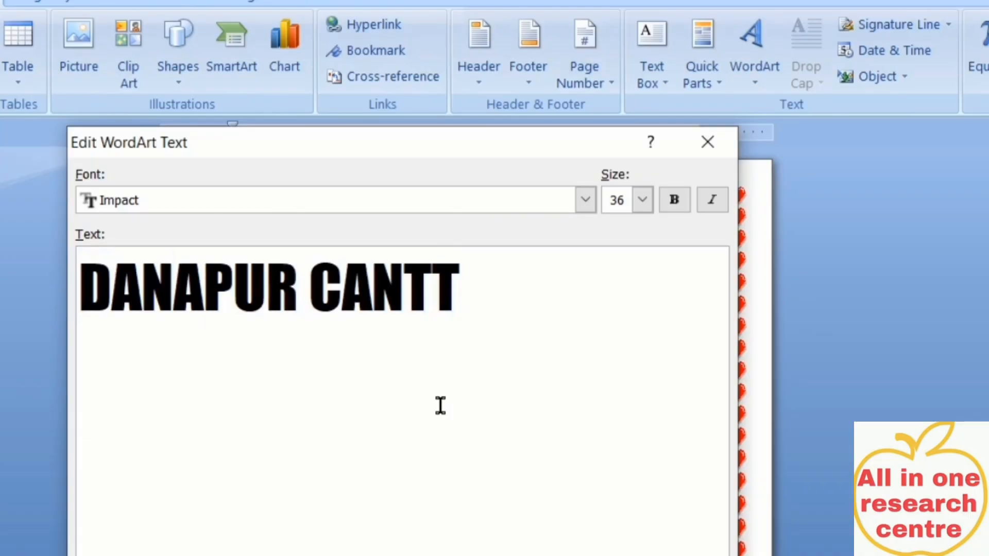
type(" PA")
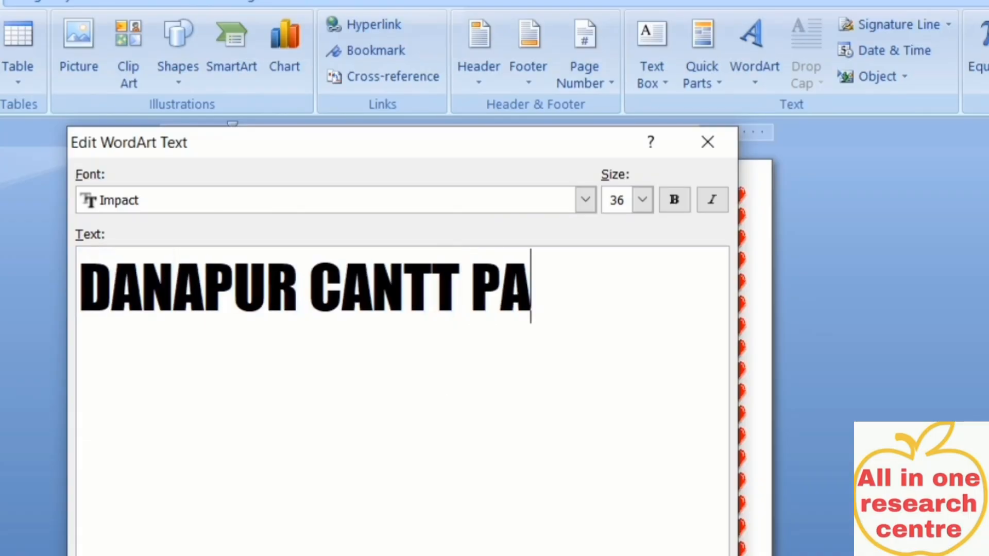
type("TNA")
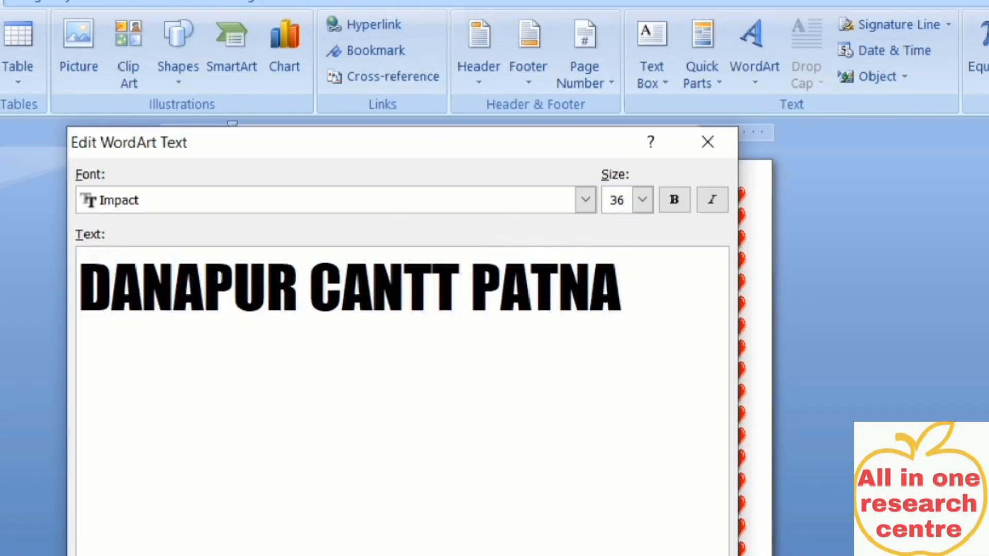
key("Return")
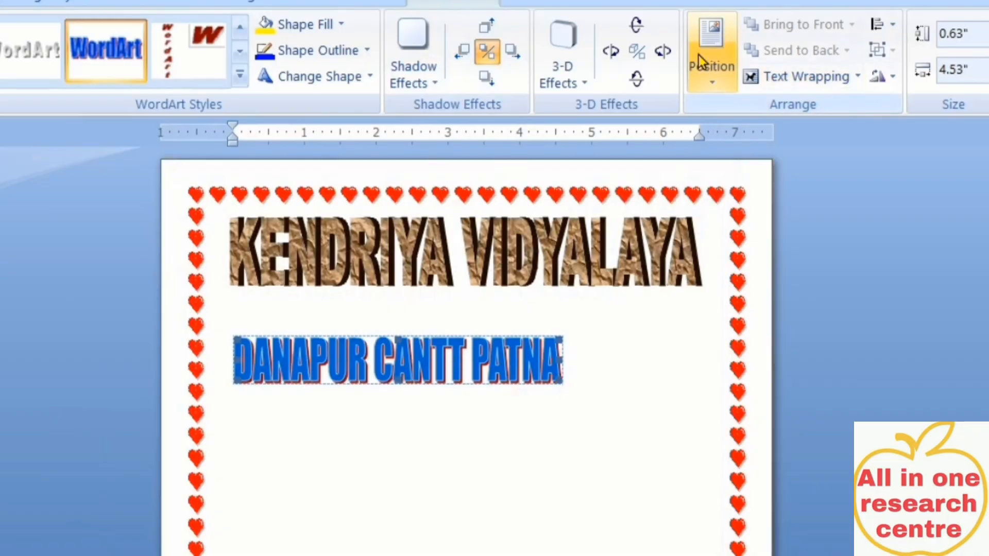
Set DANAPUR CANTT PATNA to Through wrapping and resize it to 6.44" by 0.79"
left_click(772, 76)
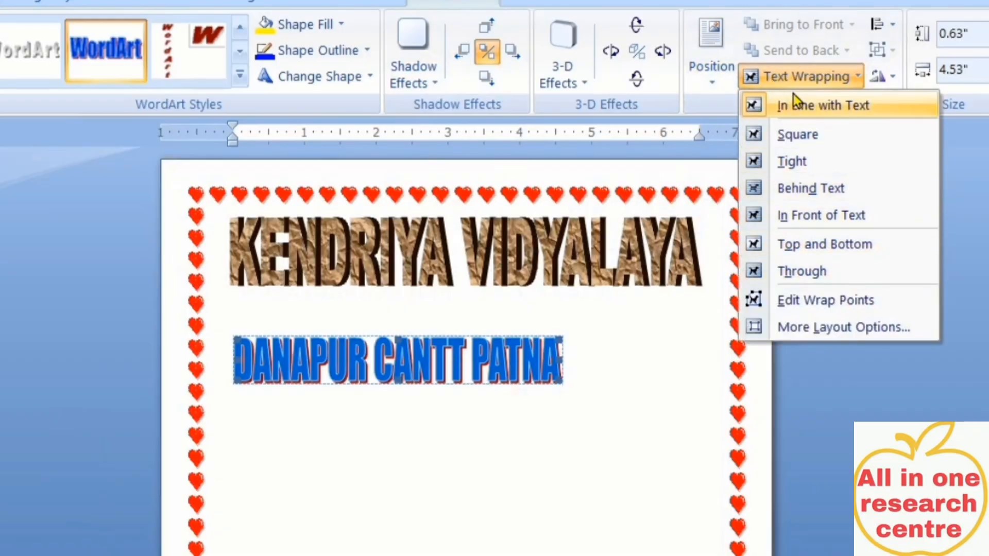
left_click(809, 273)
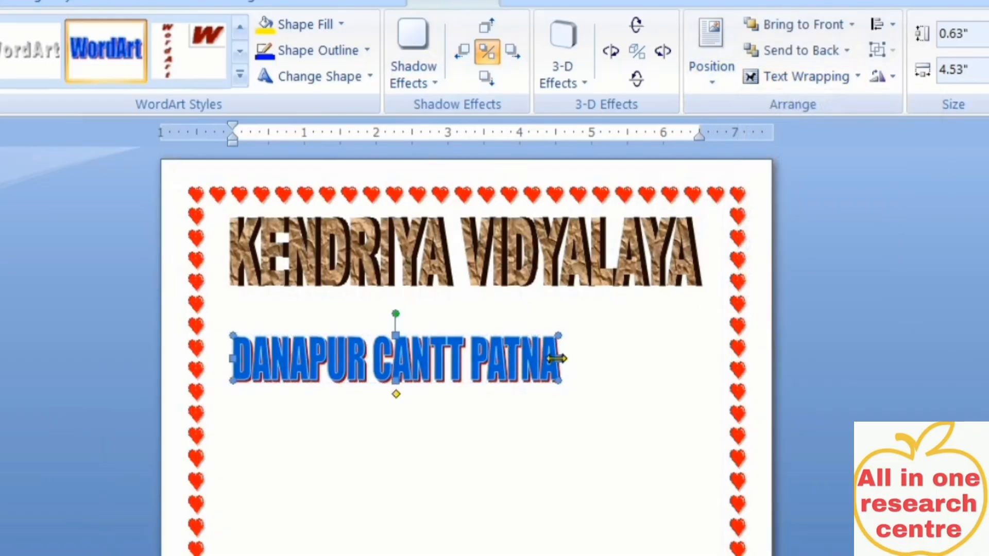
left_click_drag(551, 359, 698, 361)
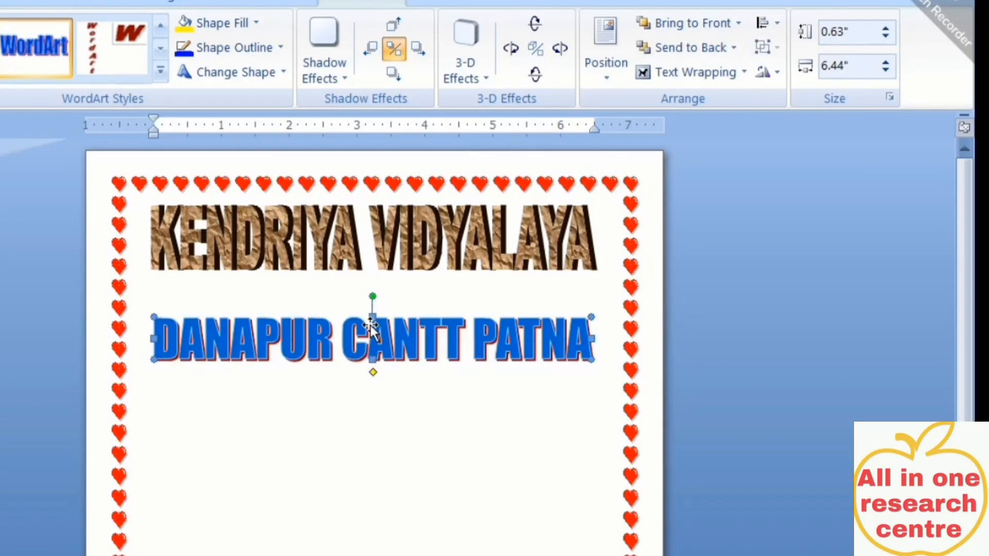
left_click_drag(370, 311, 373, 294)
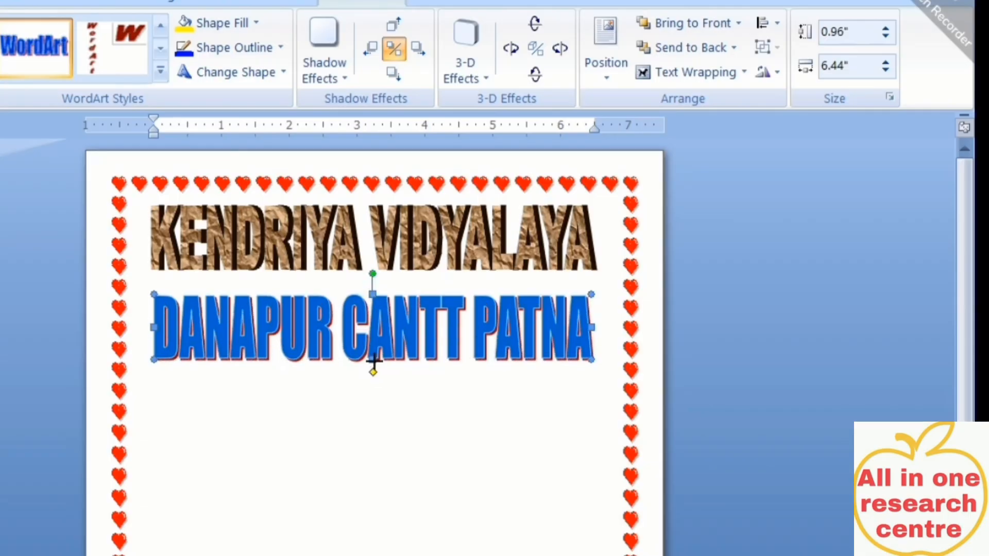
left_click_drag(373, 350, 372, 349)
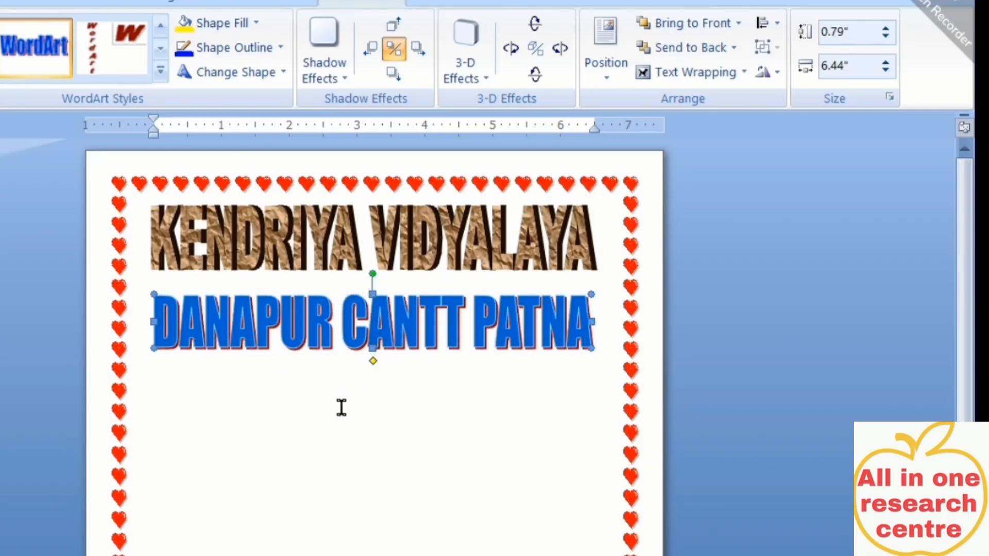
key("Up")
key("Up")
key("Up")
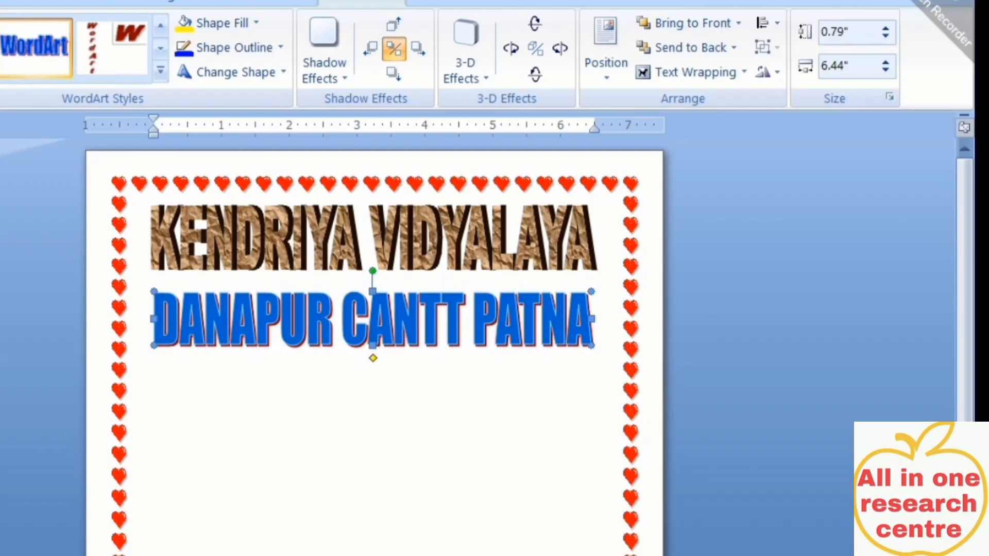
key("Escape")
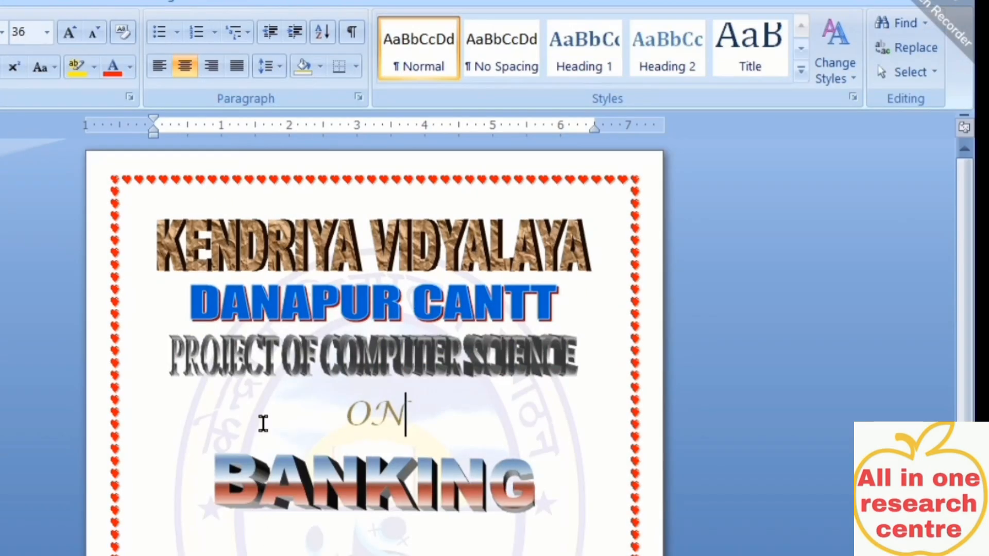
left_click(430, 258)
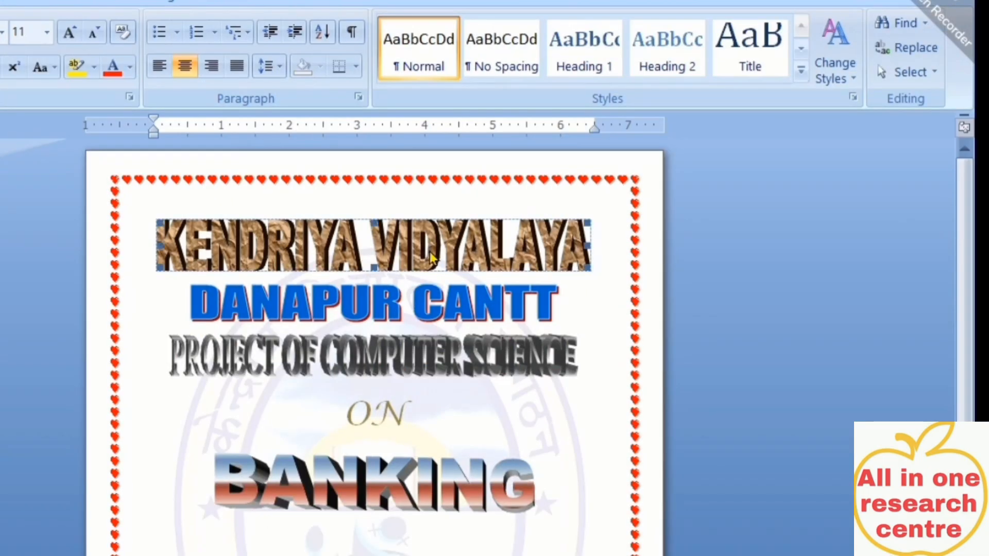
left_click(390, 307)
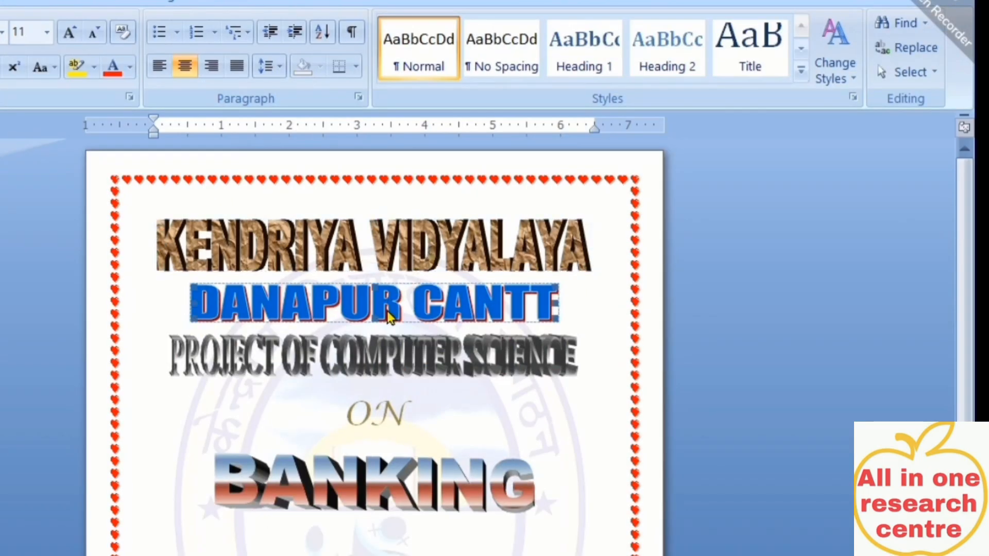
left_click(371, 367)
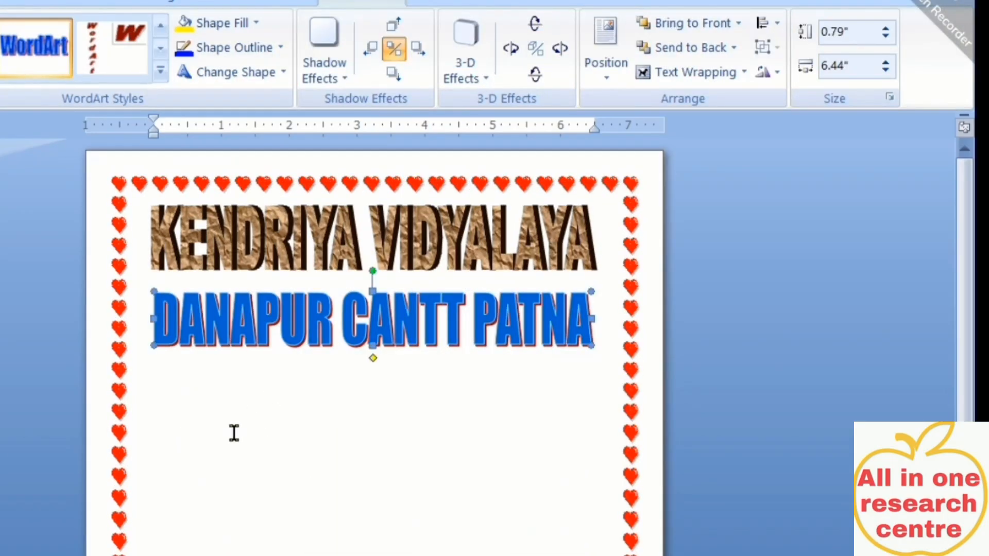
left_click(216, 437)
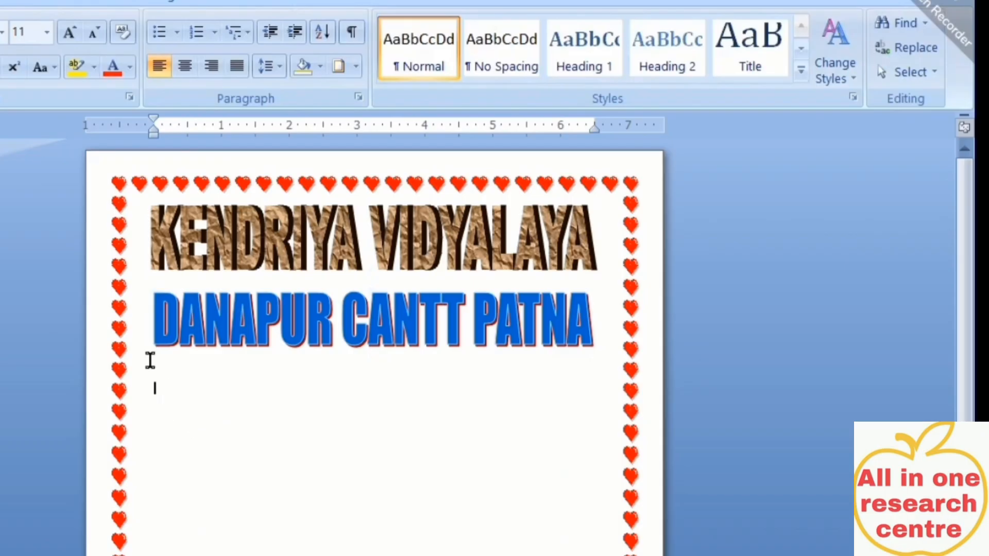
left_click(1, 1)
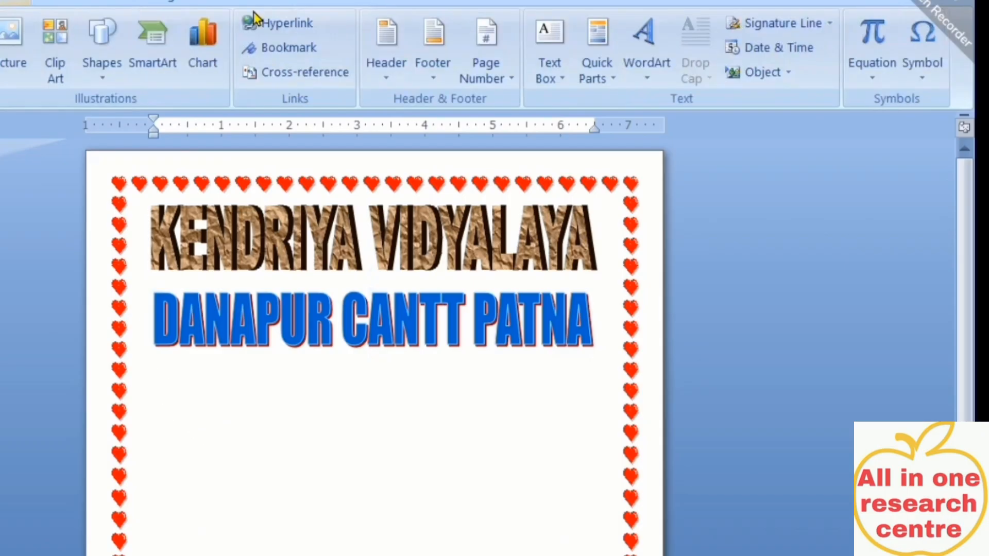
Insert a silver 3-D style WordArt reading 'PROJECT OF SCIENCE'
left_click(630, 75)
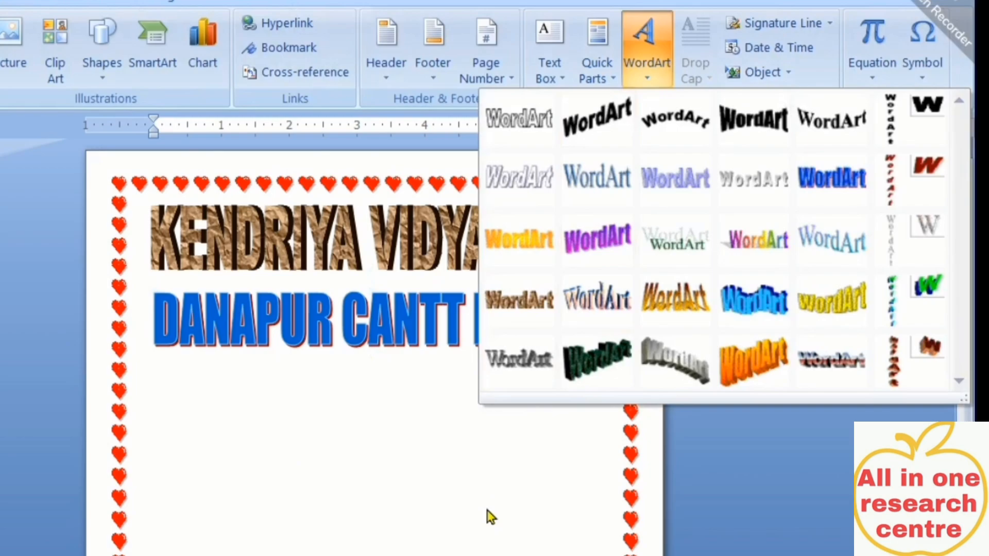
left_click(526, 365)
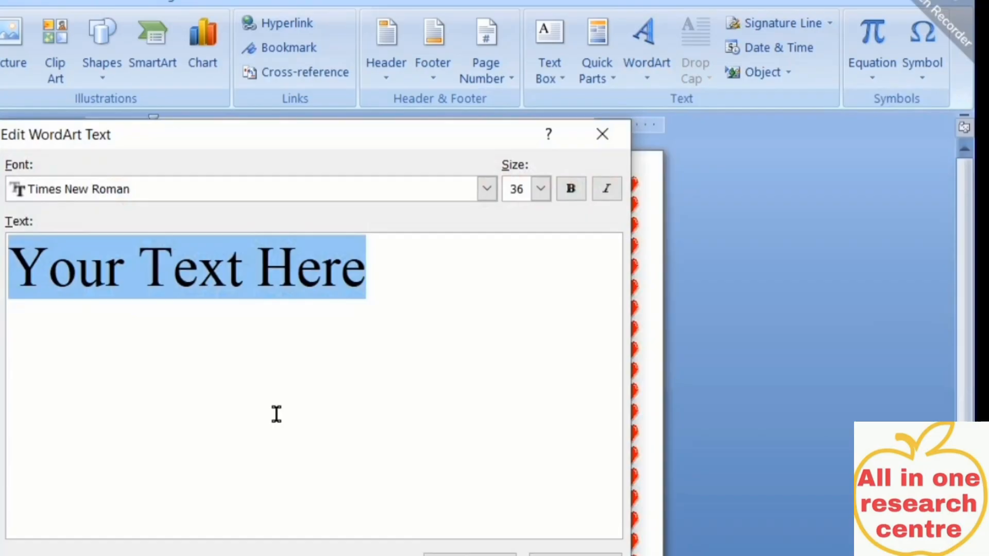
type("PRO")
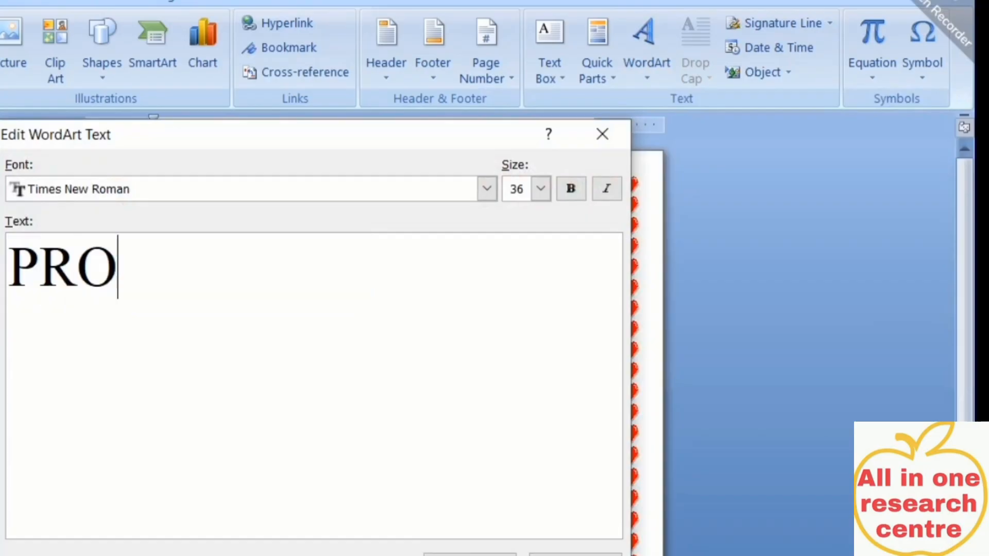
type("JECT OF ")
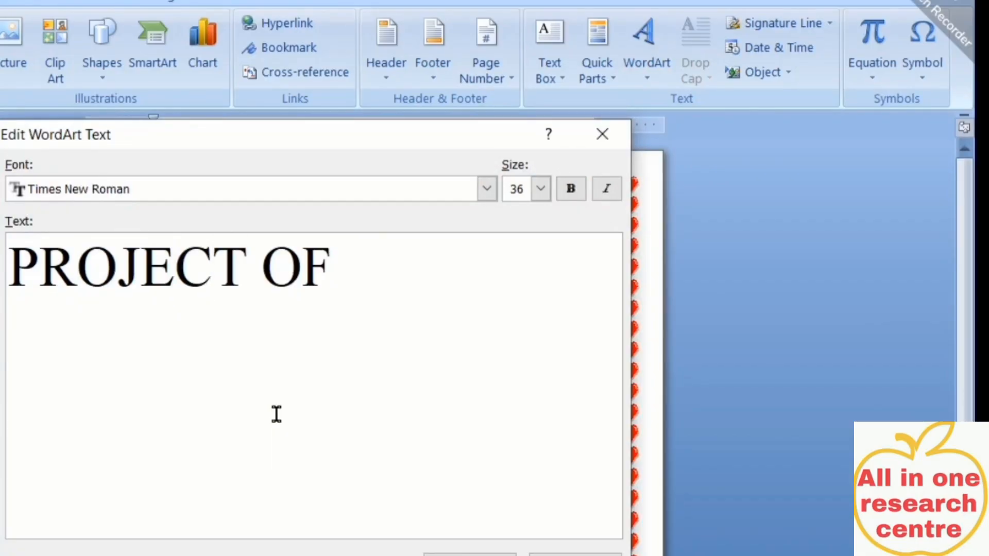
type("SC")
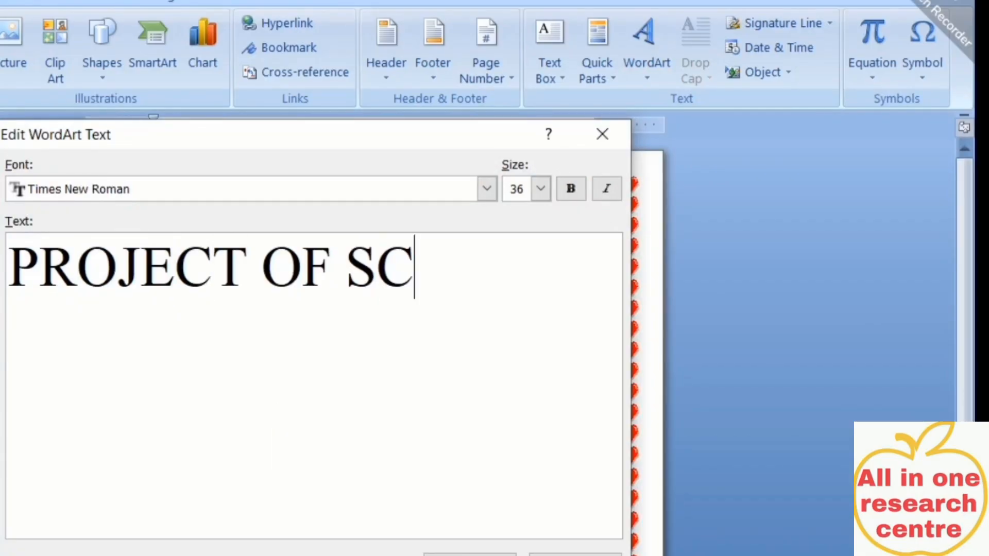
type("IENCE")
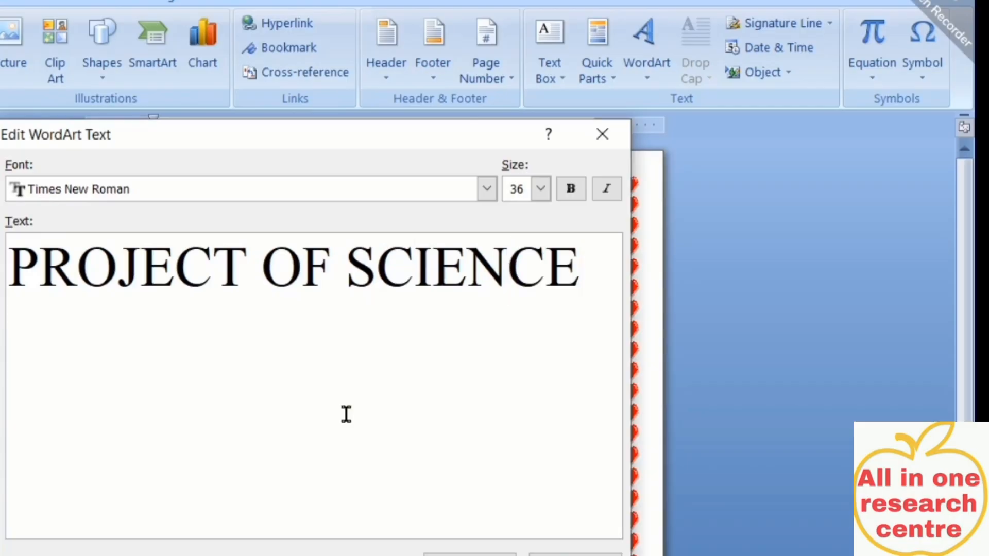
left_click(470, 554)
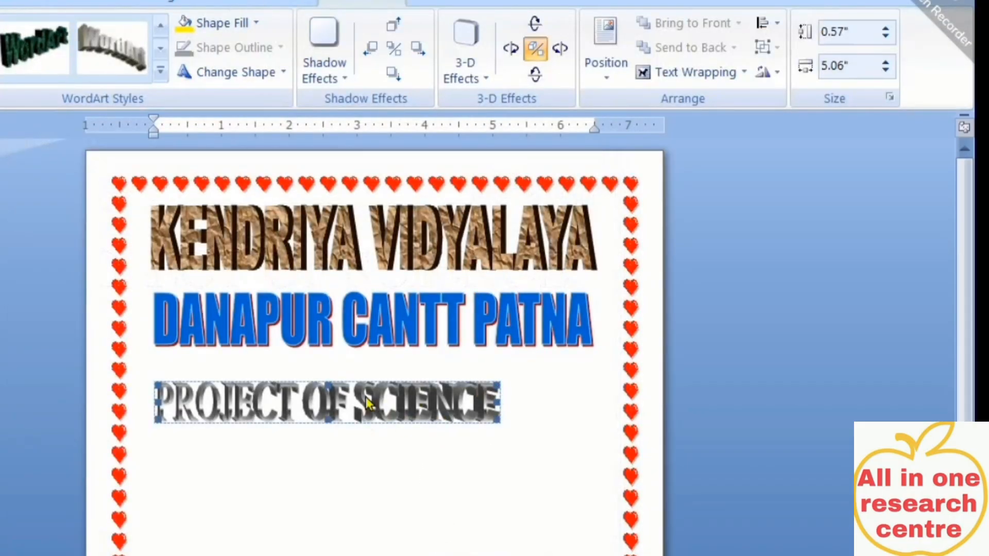
Set PROJECT OF SCIENCE to Through wrapping, size it 6.38" by 0.65", and nudge it down
left_click(669, 72)
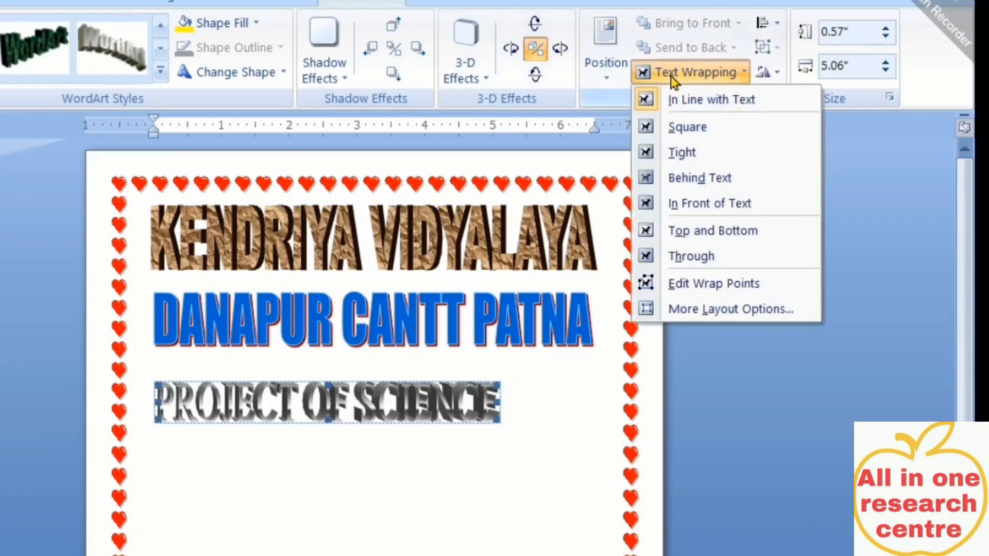
left_click(681, 258)
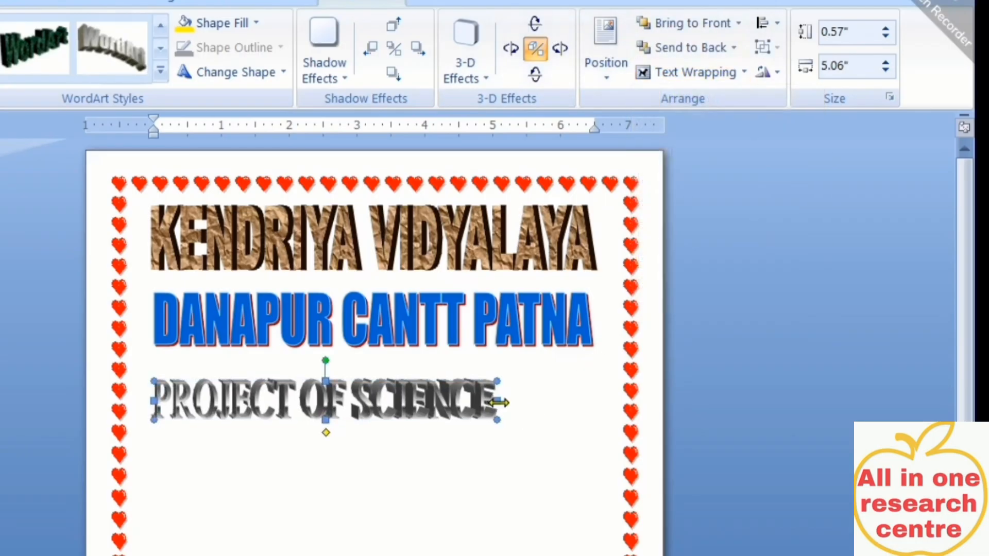
left_click_drag(499, 402, 587, 399)
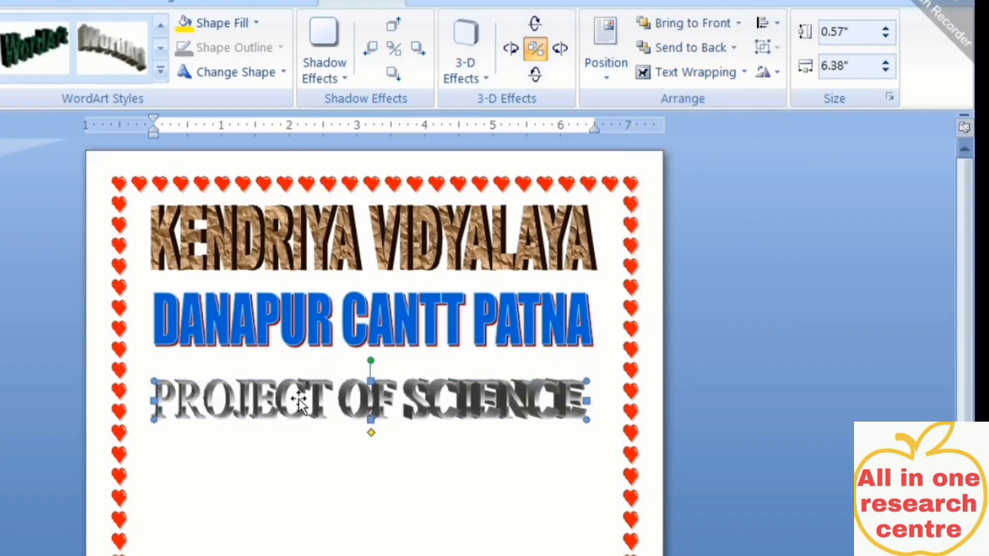
left_click_drag(371, 381, 369, 367)
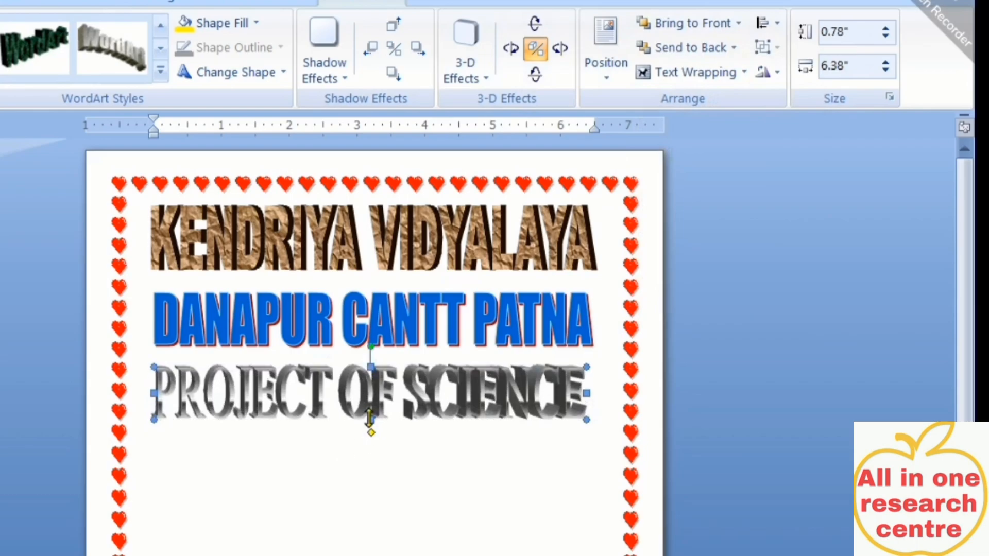
left_click_drag(369, 418, 370, 411)
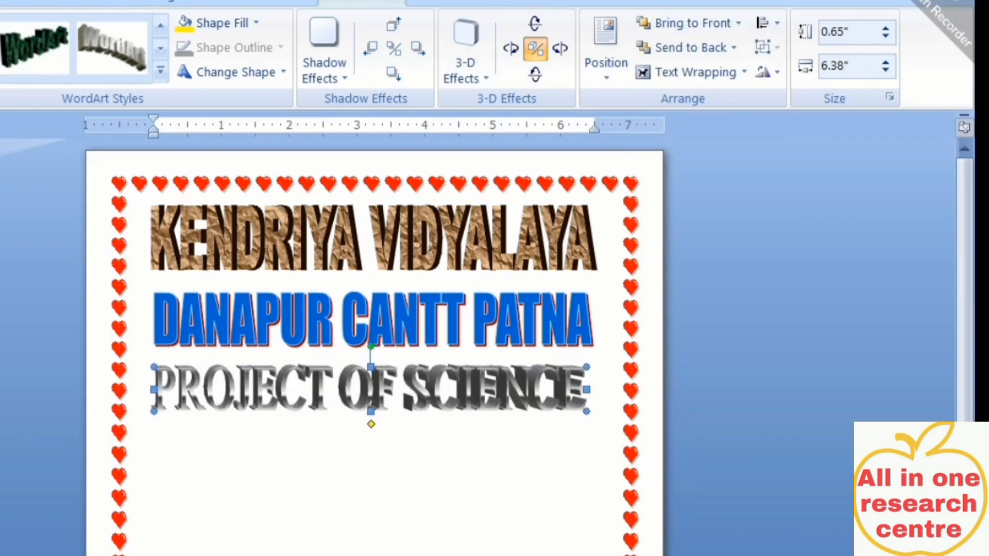
key("Down")
key("Down")
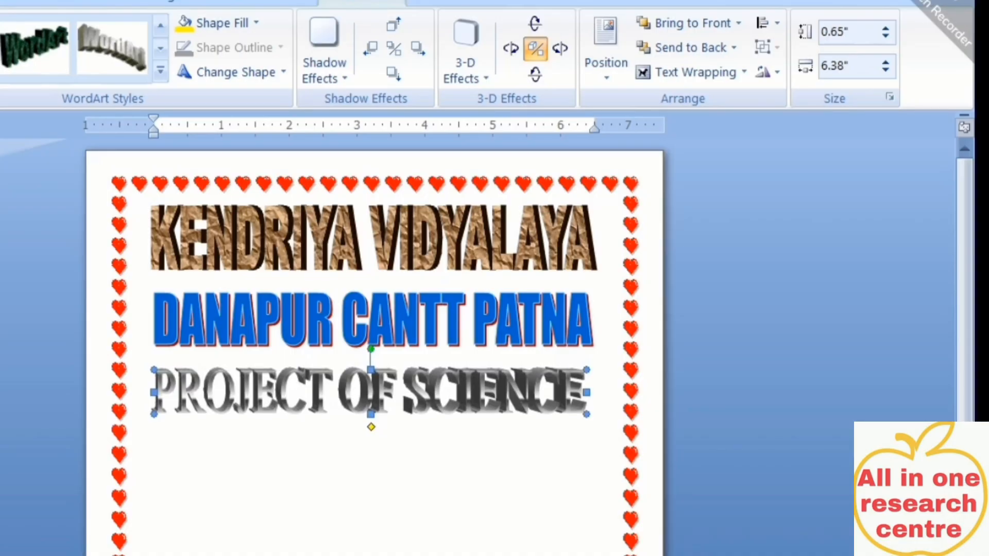
left_click(155, 451)
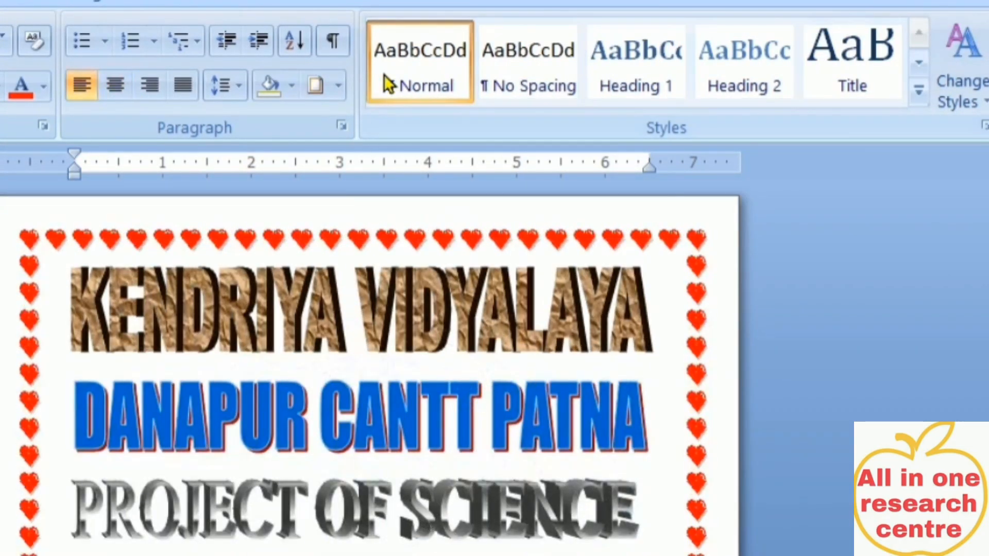
Try a left-nudged shadow on PROJECT OF SCIENCE, then turn its 3-D extrusion back on
left_click(326, 510)
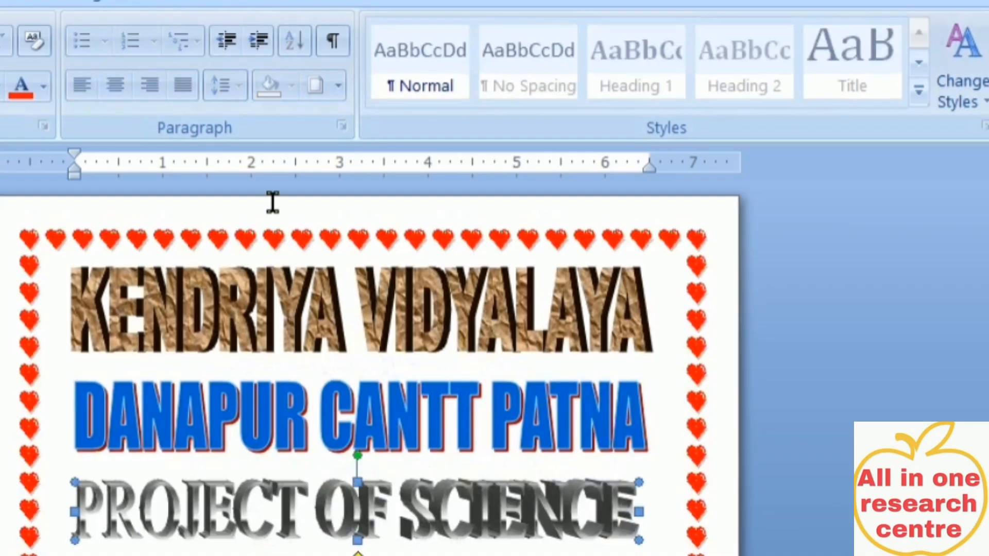
left_click(342, 4)
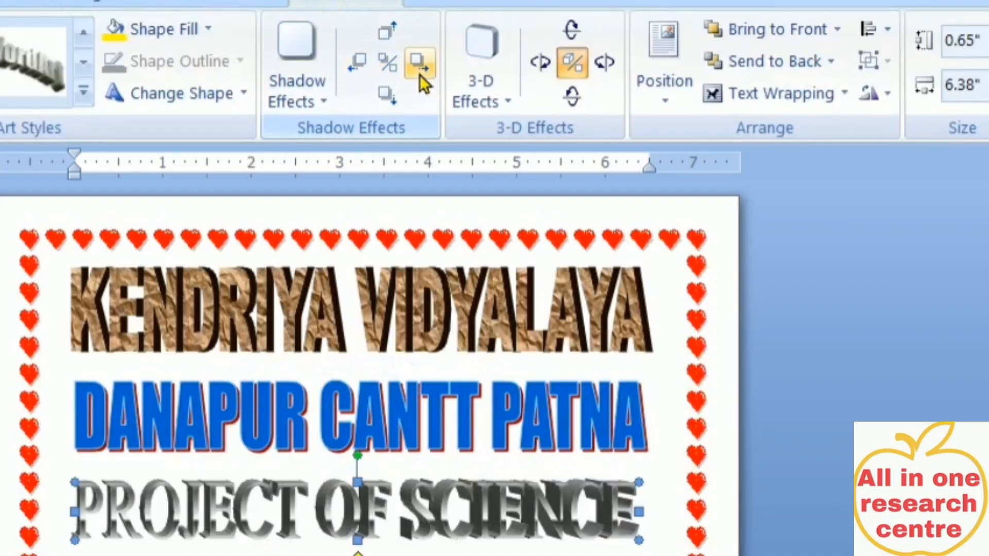
left_click(419, 64)
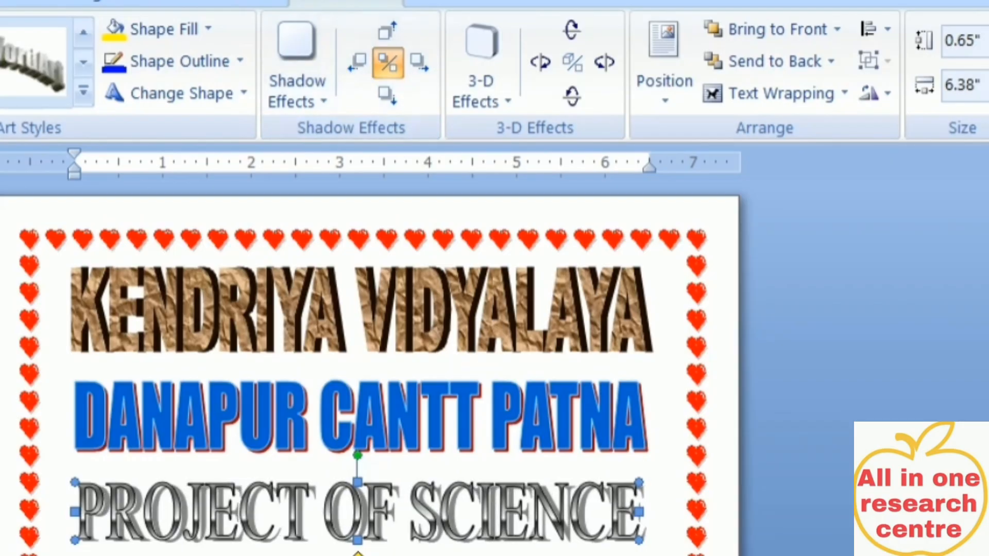
left_click(357, 62)
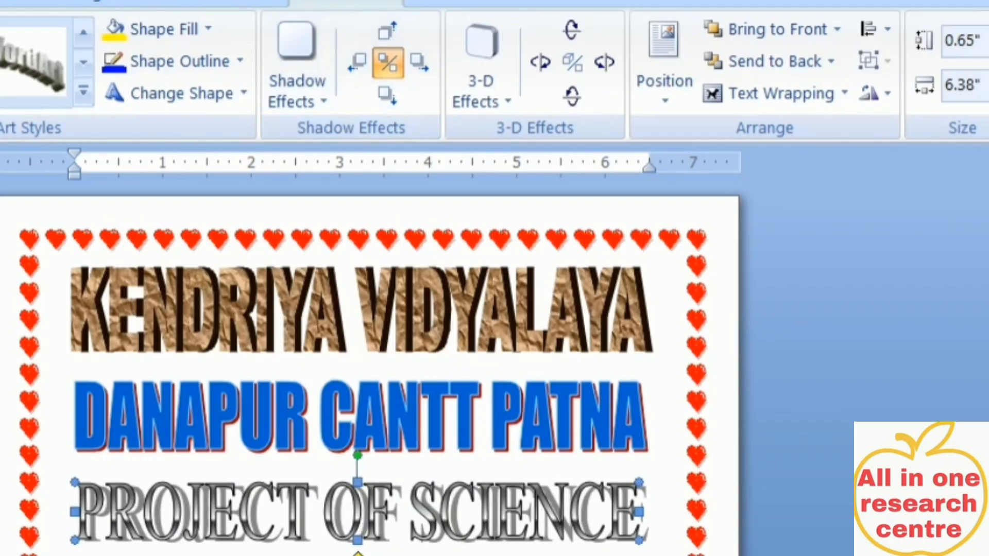
left_click(357, 63)
left_click(357, 63)
left_click(357, 63)
left_click(356, 63)
left_click(357, 63)
left_click(572, 63)
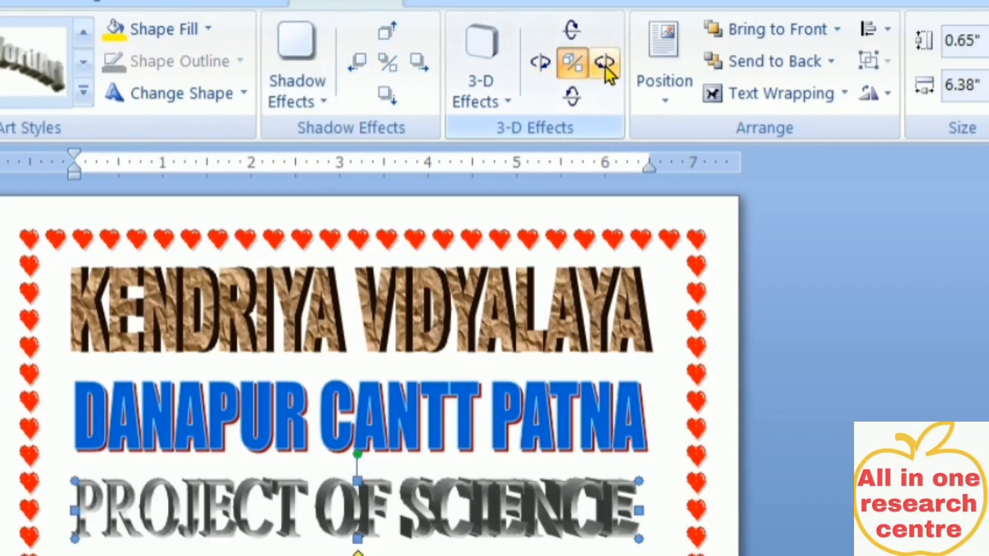
left_click(493, 105)
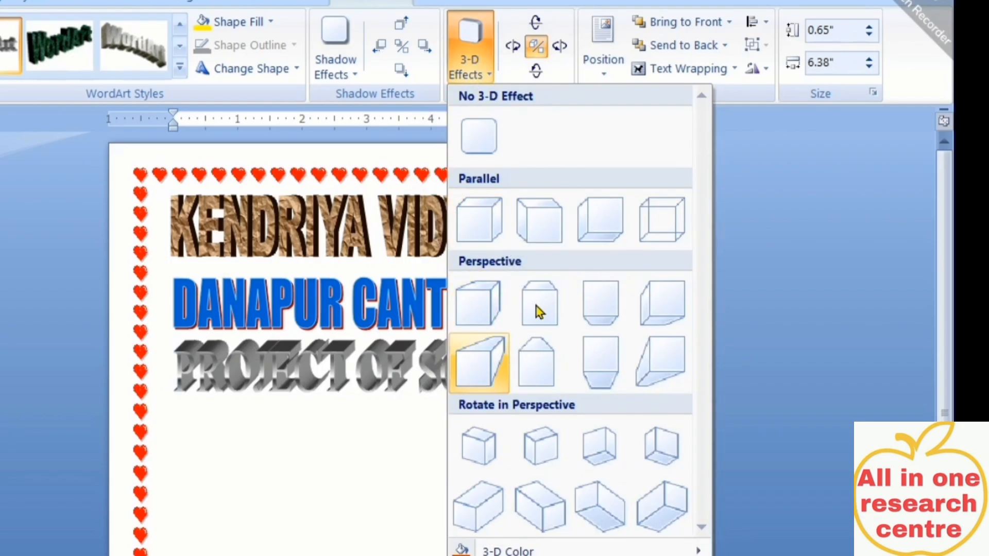
Dismiss the 3-D effects list without changes and return to the document body
left_click(400, 414)
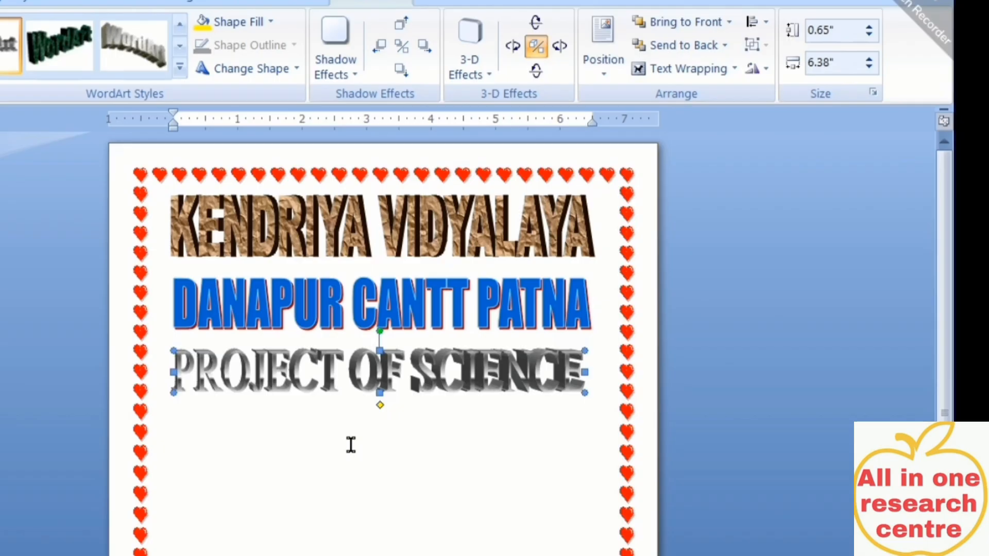
left_click(202, 466)
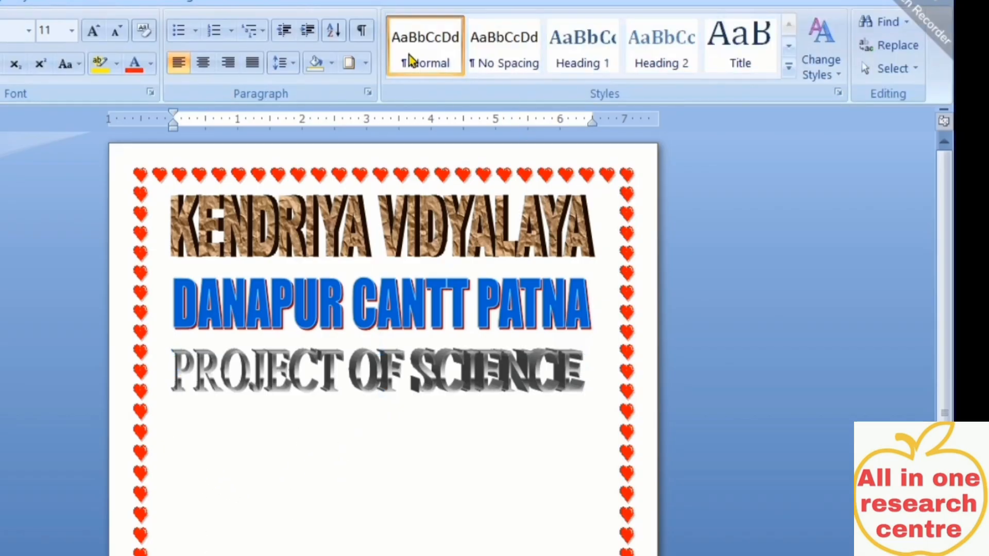
left_click(1, 1)
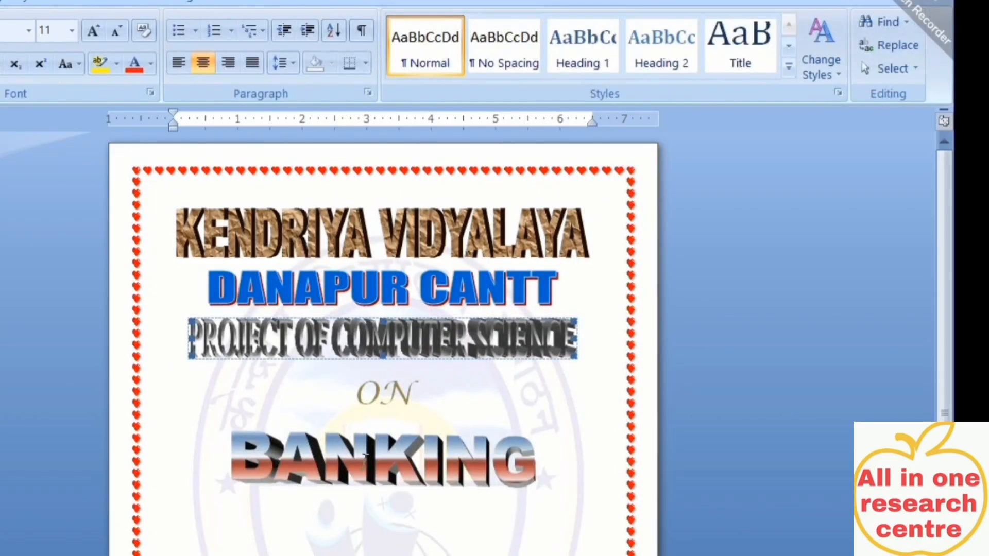
Open the WordArt style gallery from the Insert tab
key("Escape")
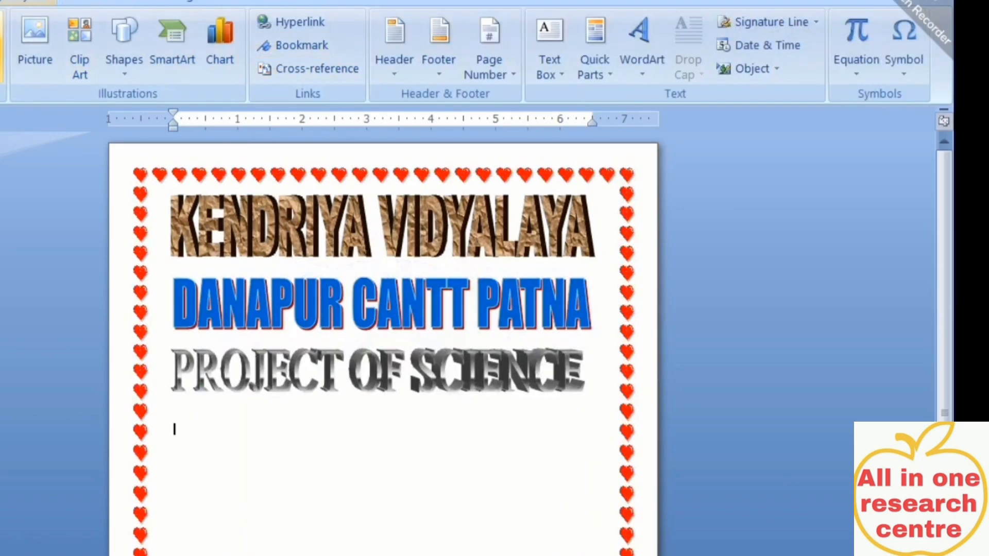
left_click(654, 66)
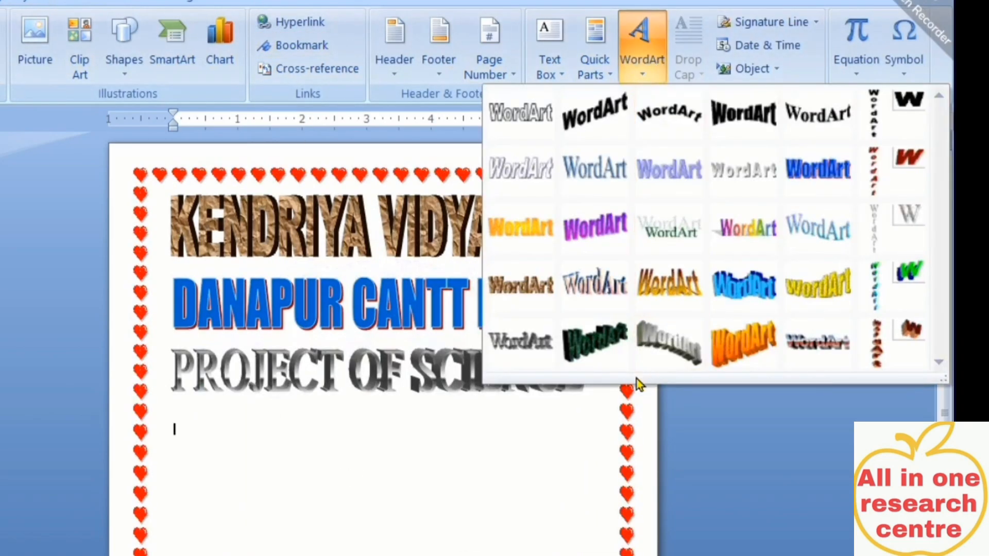
Start a WordArt in style 29 with the text ENVIRONMENT
left_click(818, 345)
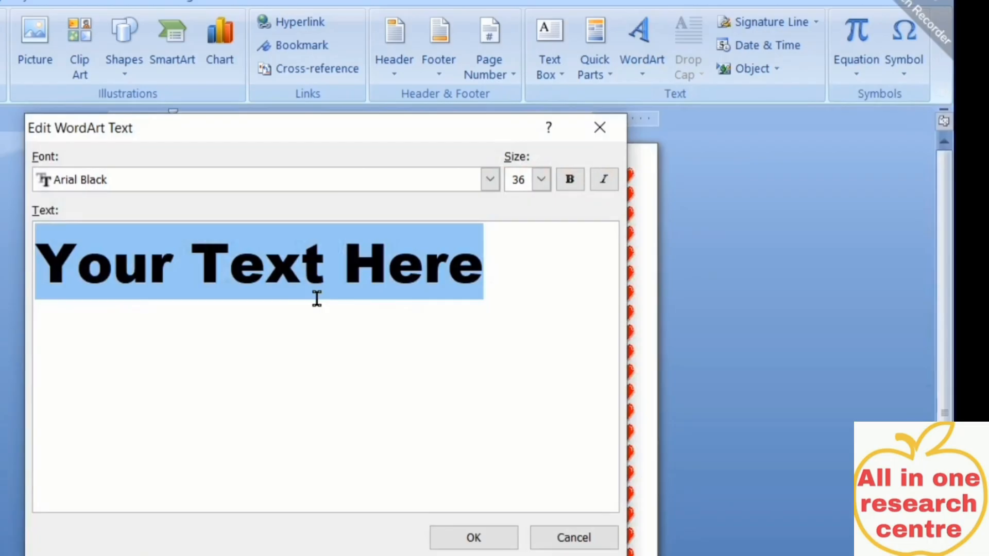
type("ENVI")
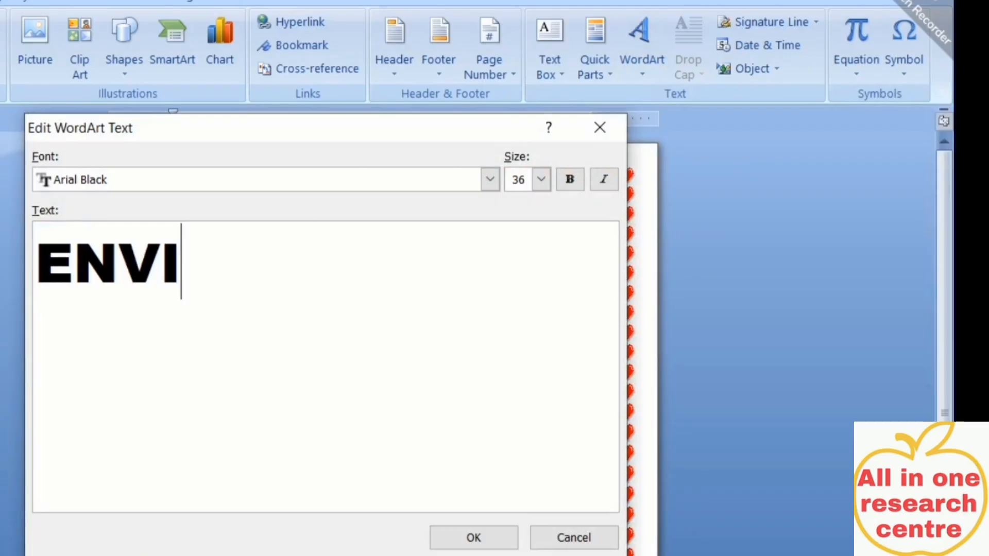
type("RONMENT")
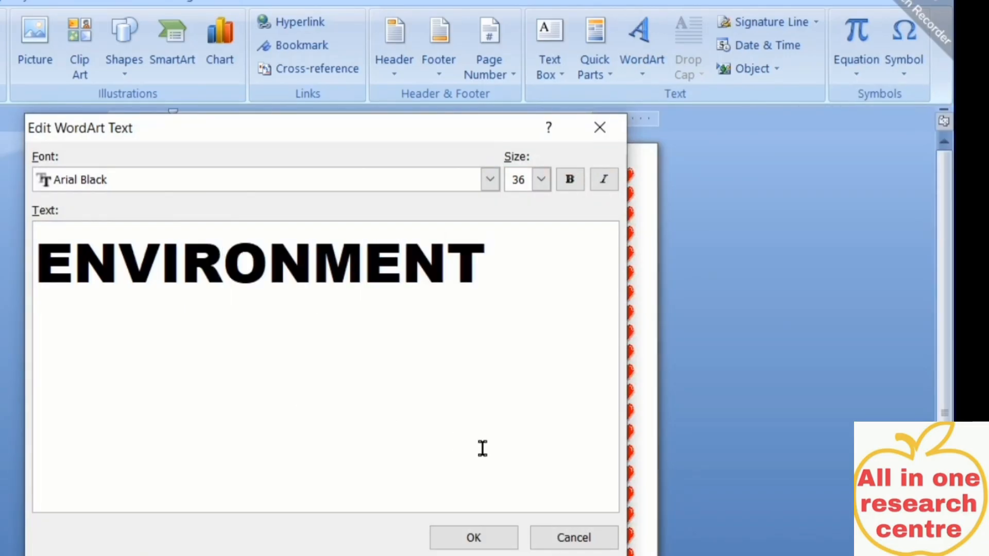
Place the ENVIRONMENT WordArt, make it float freely, and widen it to about 6.31 inches
left_click(479, 536)
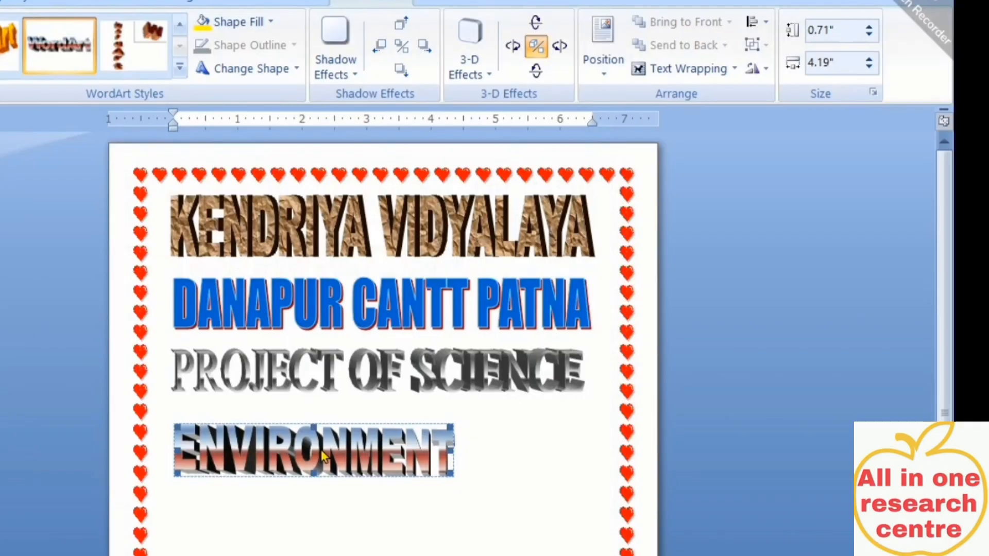
left_click(698, 76)
left_click(681, 245)
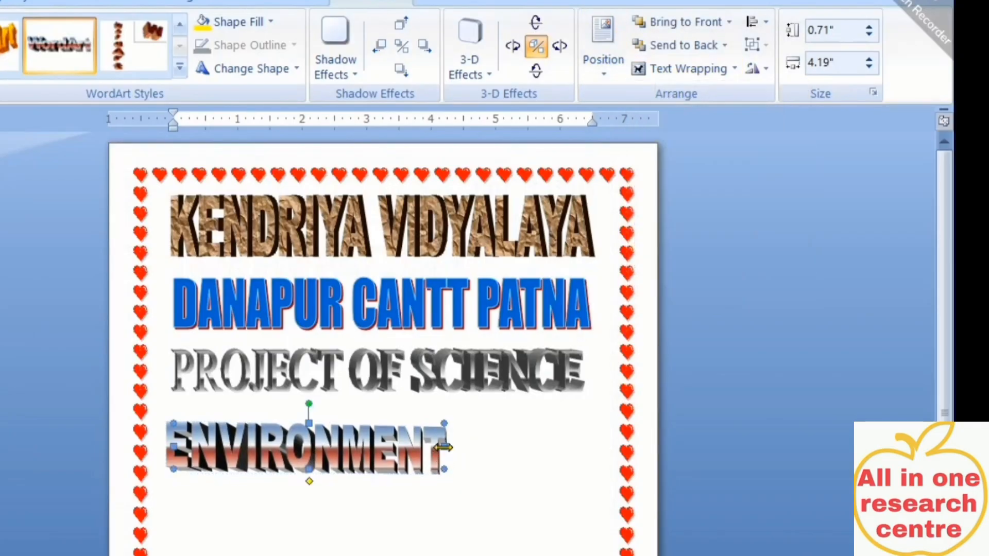
left_click_drag(443, 447, 580, 446)
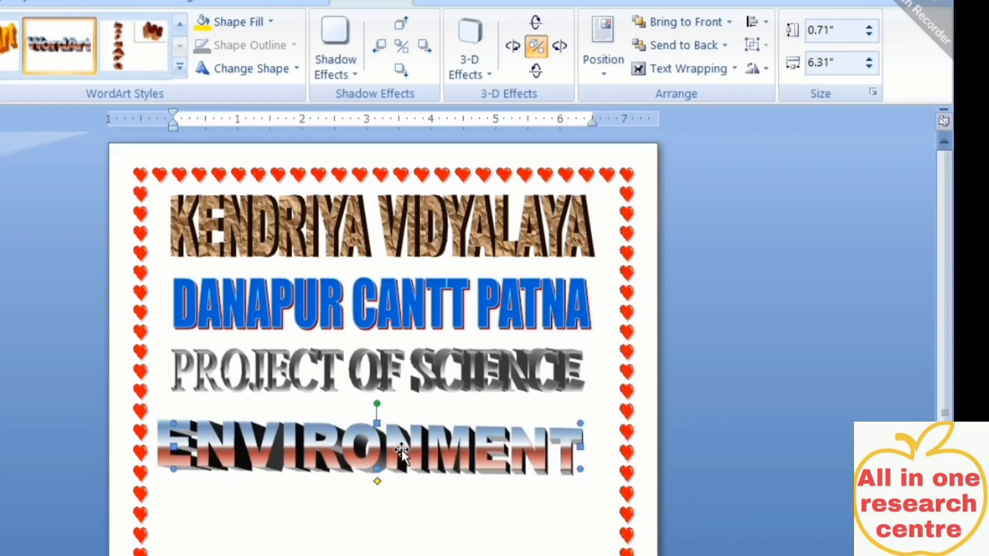
left_click_drag(377, 469, 377, 470)
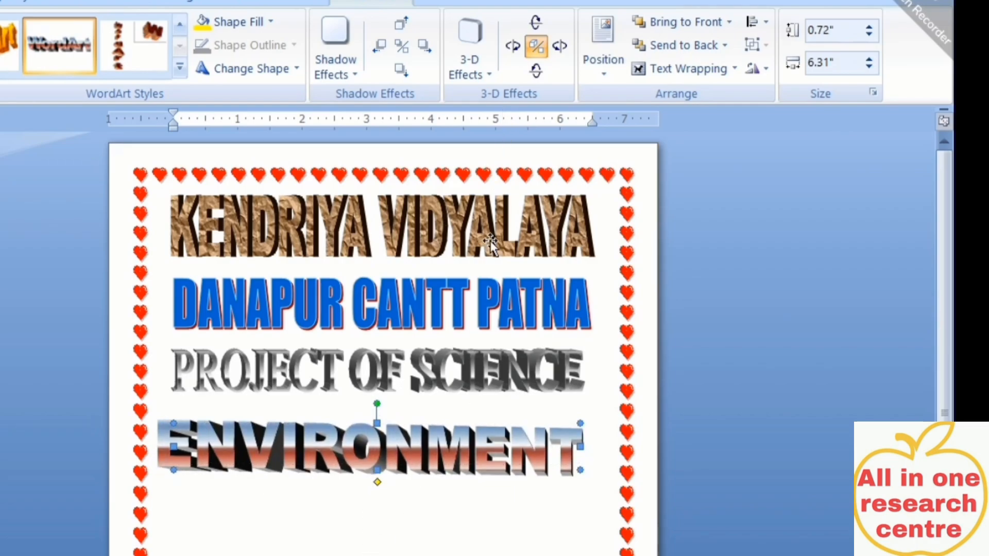
Tilt ENVIRONMENT right in 3-D, then back left until nearly flat
left_click(562, 51)
left_click(563, 54)
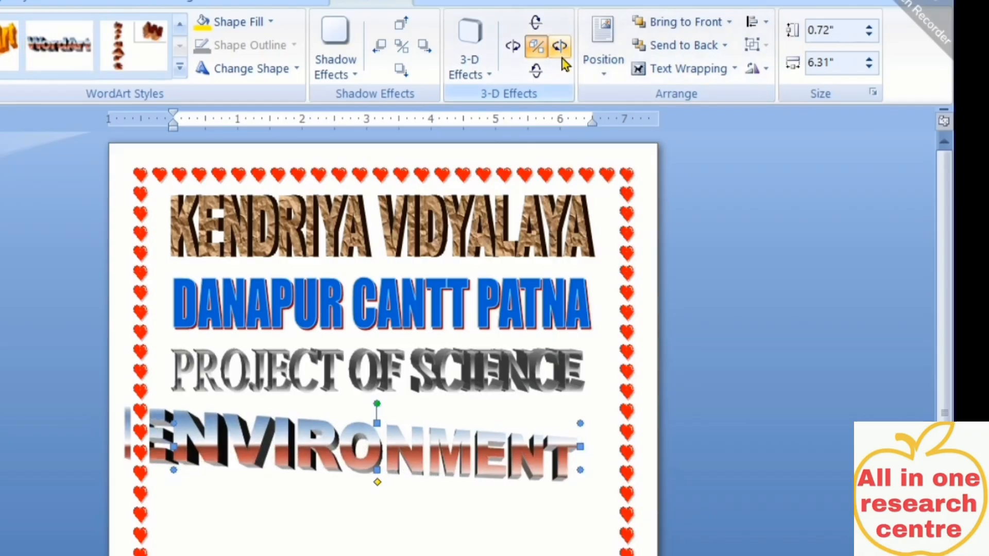
left_click(517, 47)
left_click(519, 49)
left_click(523, 53)
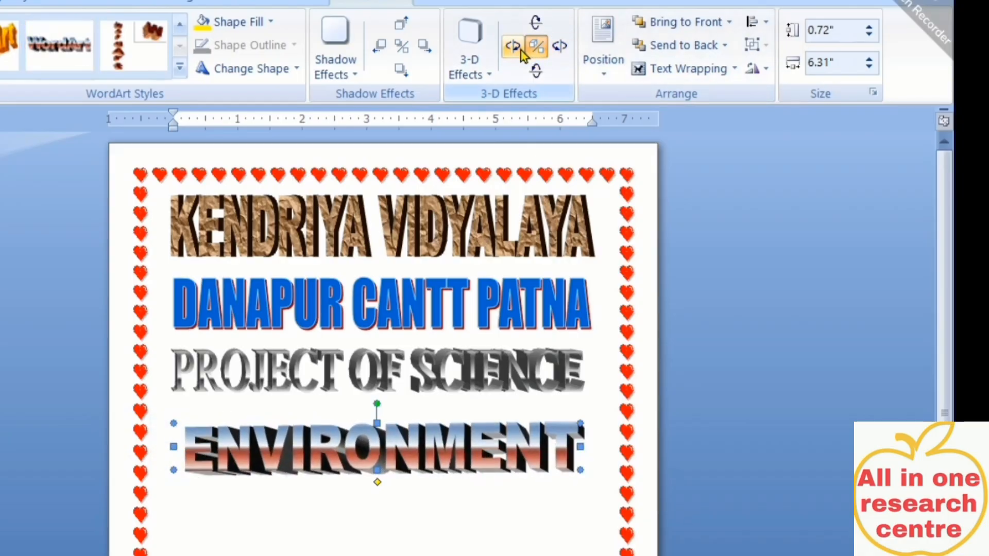
left_click(554, 54)
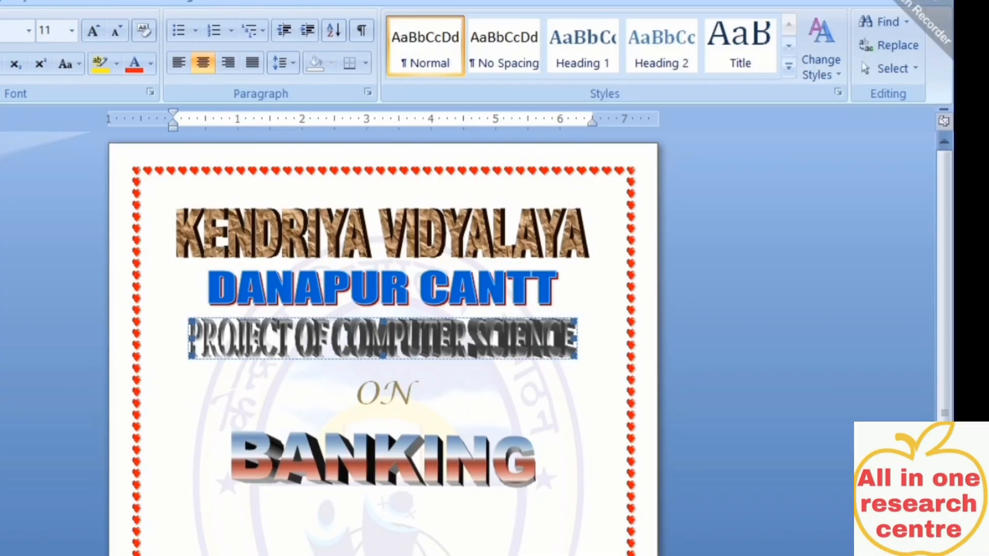
Narrow ENVIRONMENT to 5.64 inches, nudge it right, and set the cursor on the line below
key("Escape")
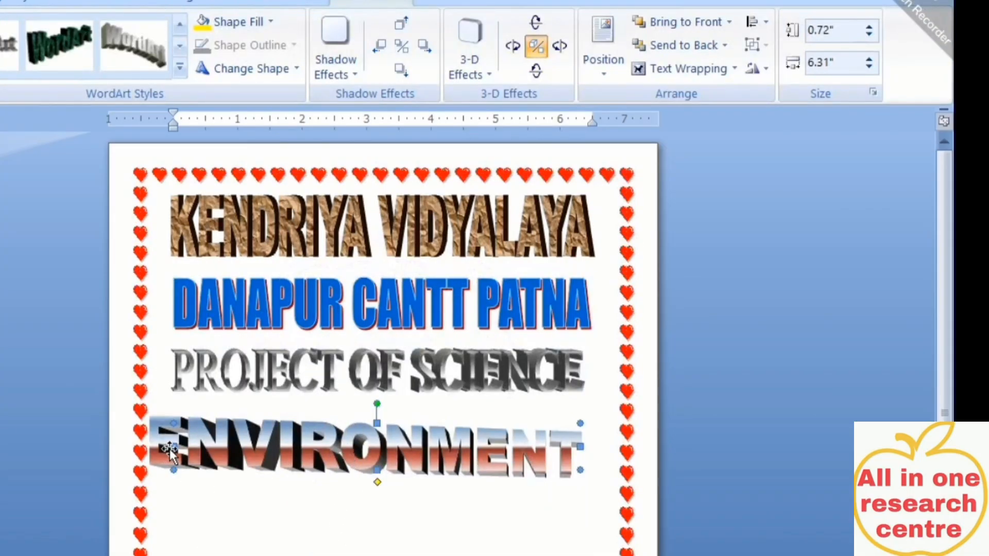
left_click_drag(173, 446, 187, 448)
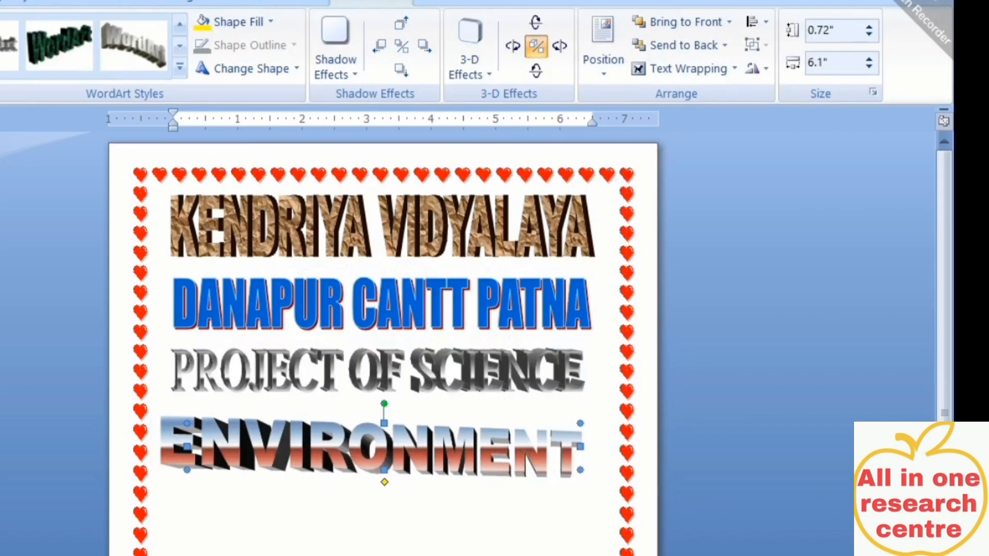
left_click_drag(582, 446, 551, 446)
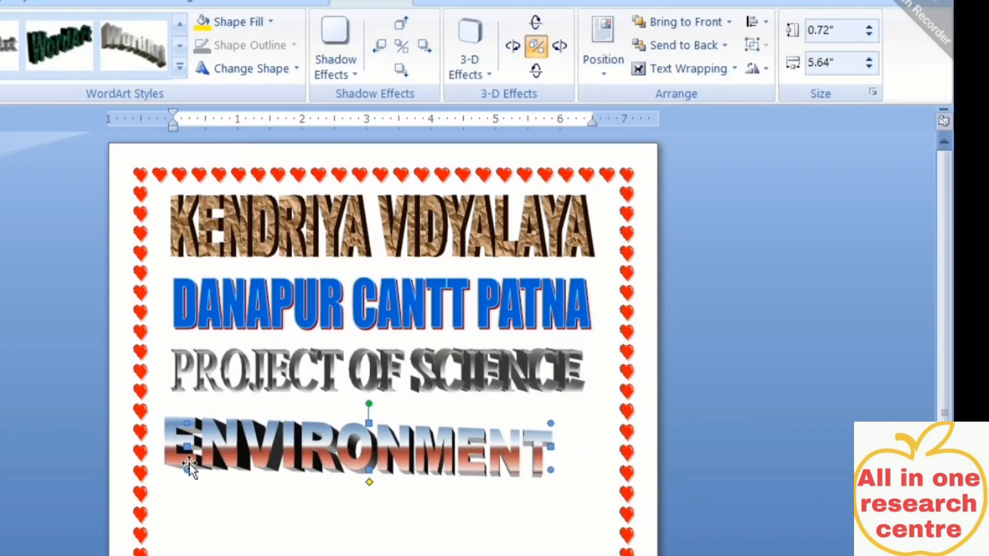
key("Right")
key("Right")
key("Right")
key("Right")
key("Right")
key("Right")
key("Right")
key("Right")
key("Right")
key("Right")
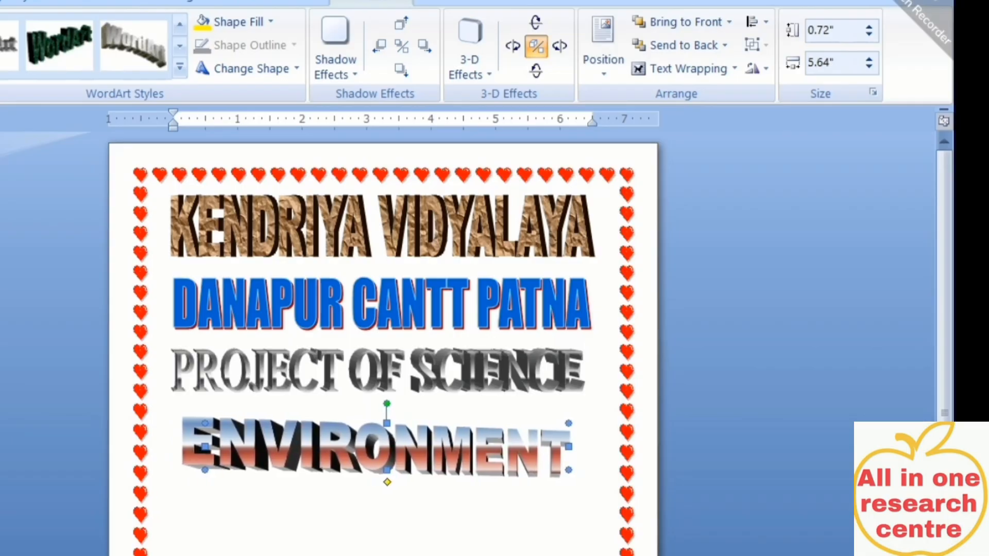
left_click(296, 480)
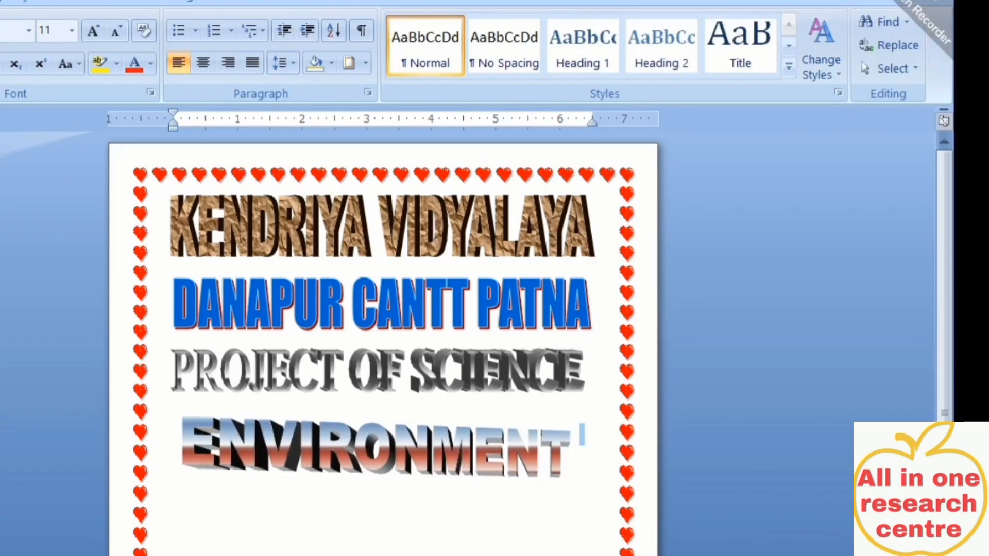
scroll(396, 551, "down", 1)
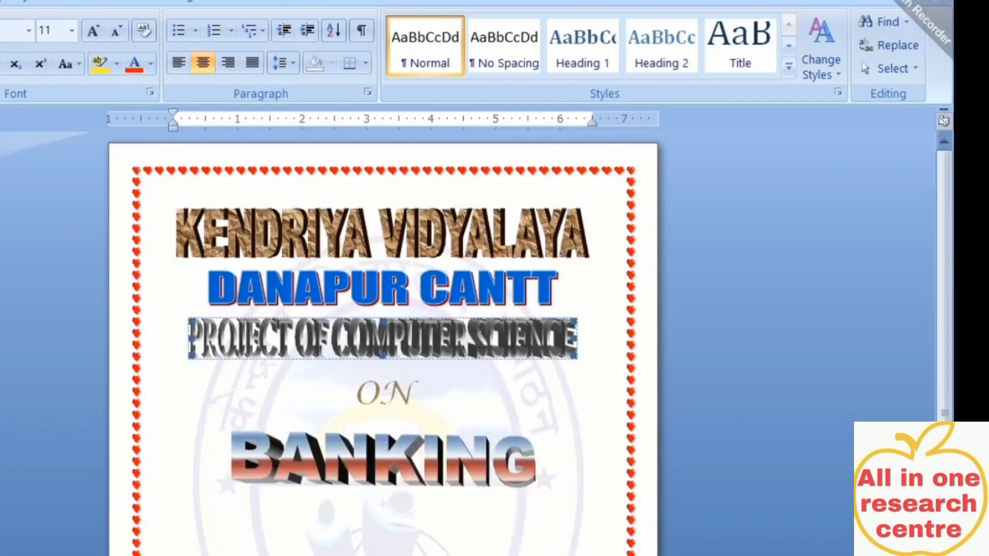
left_click(223, 555)
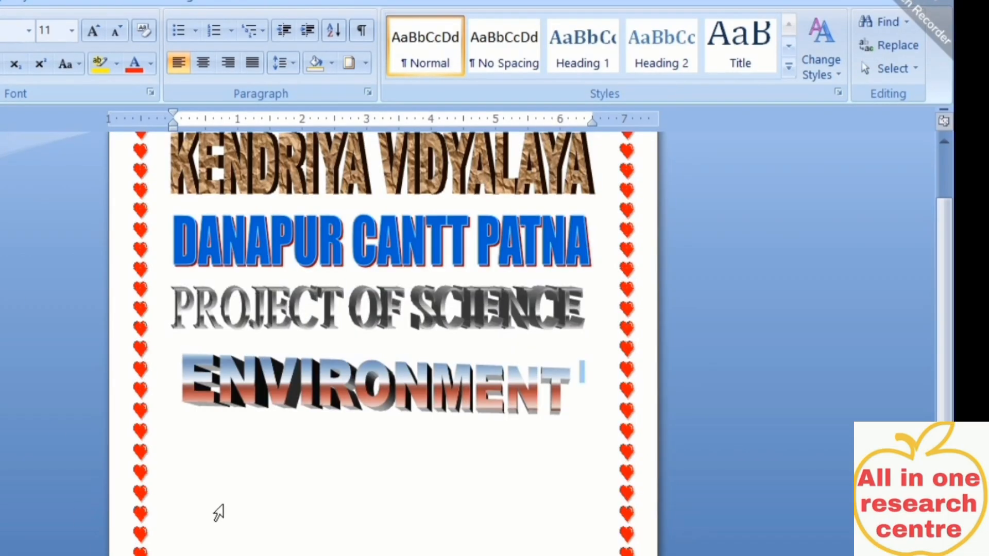
left_click(220, 506)
Insert the PHOTO picture from file into the cover page
left_click(37, 43)
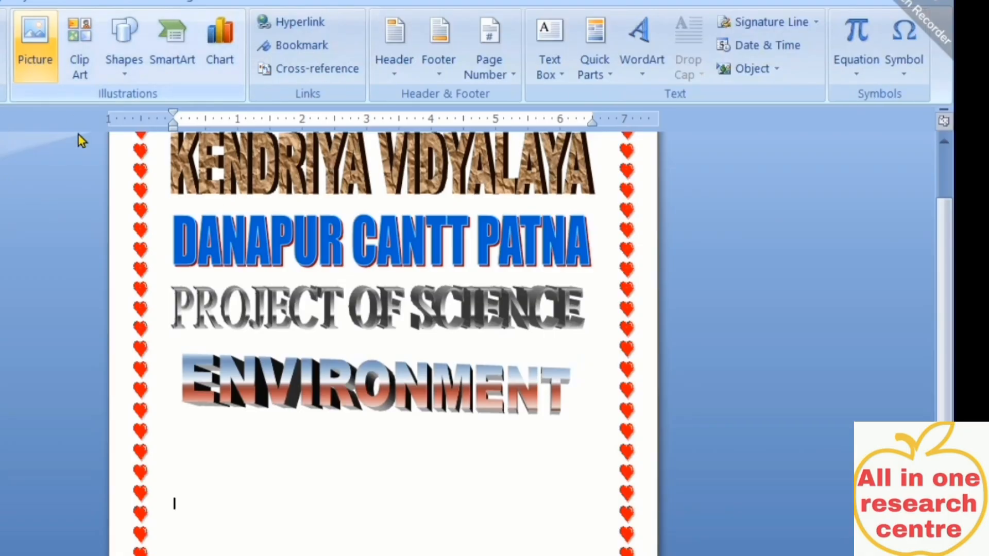
scroll(194, 267, "down", 3)
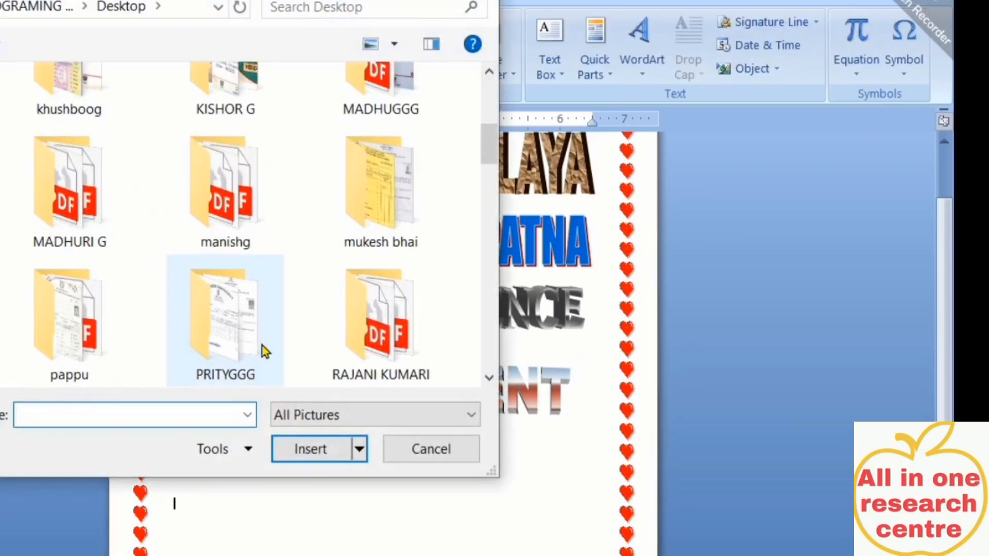
scroll(268, 342, "down", 3)
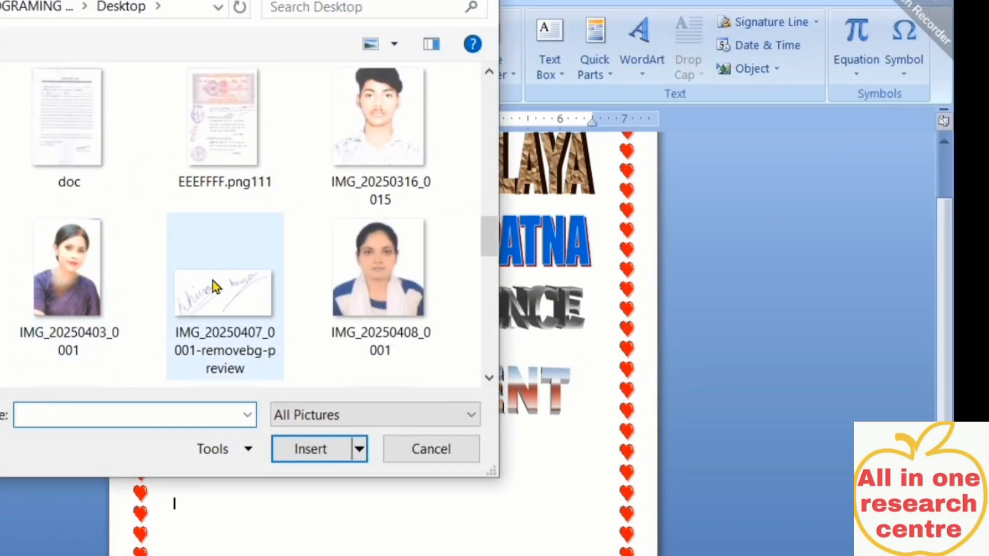
scroll(242, 304, "down", 3)
scroll(276, 322, "down", 8)
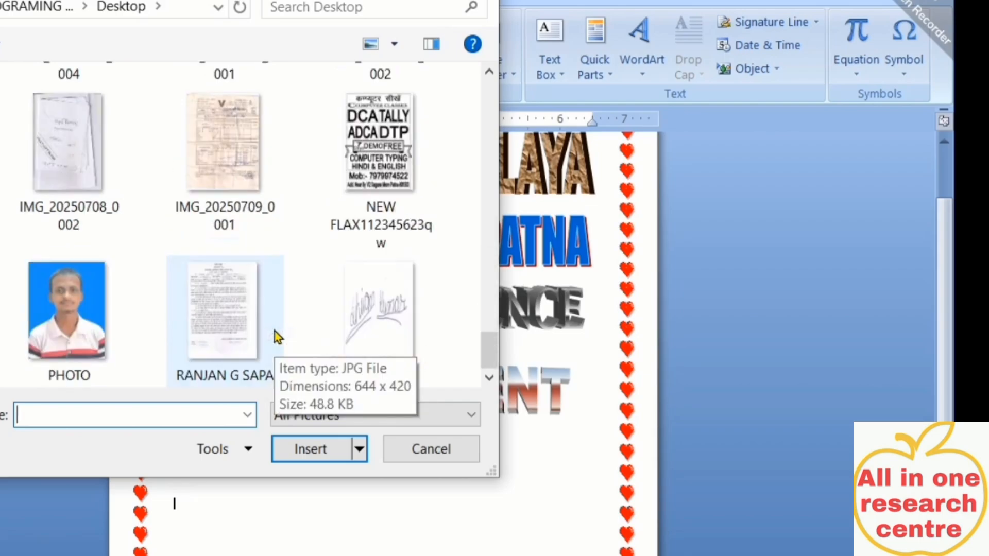
double_click(60, 297)
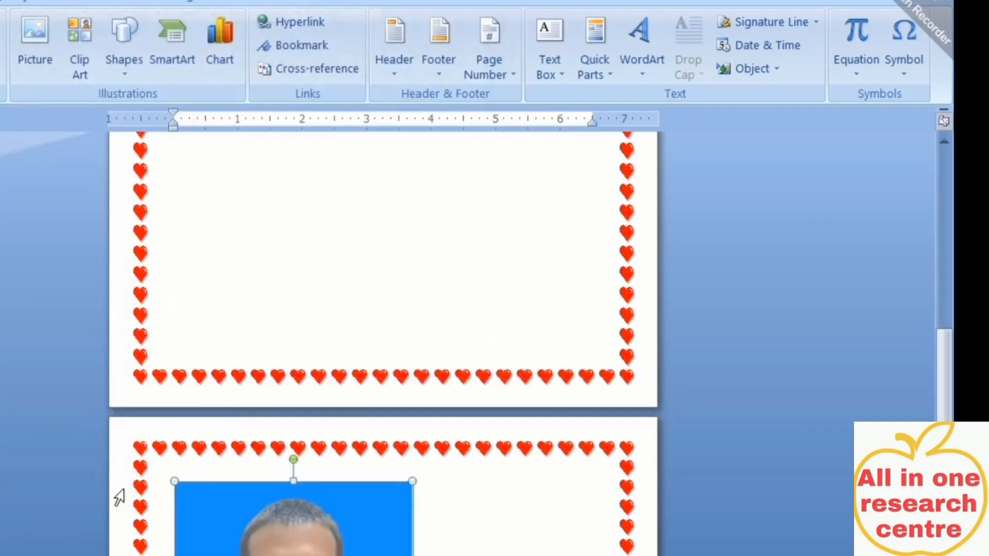
Set the photo's wrapping to Through, shrink it to 1.93 by 1.51 inches, and move it below ENVIRONMENT at left
right_click(328, 546)
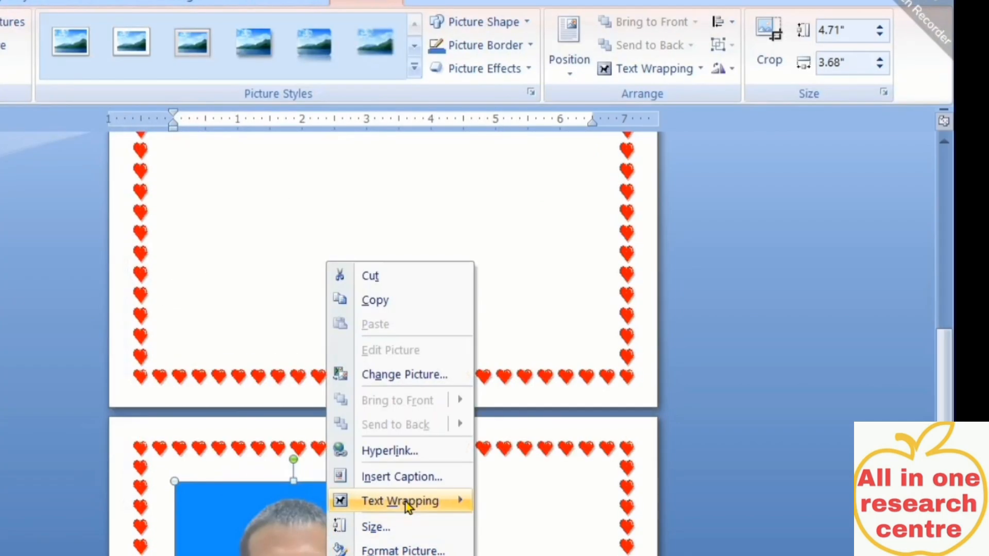
left_click(264, 544)
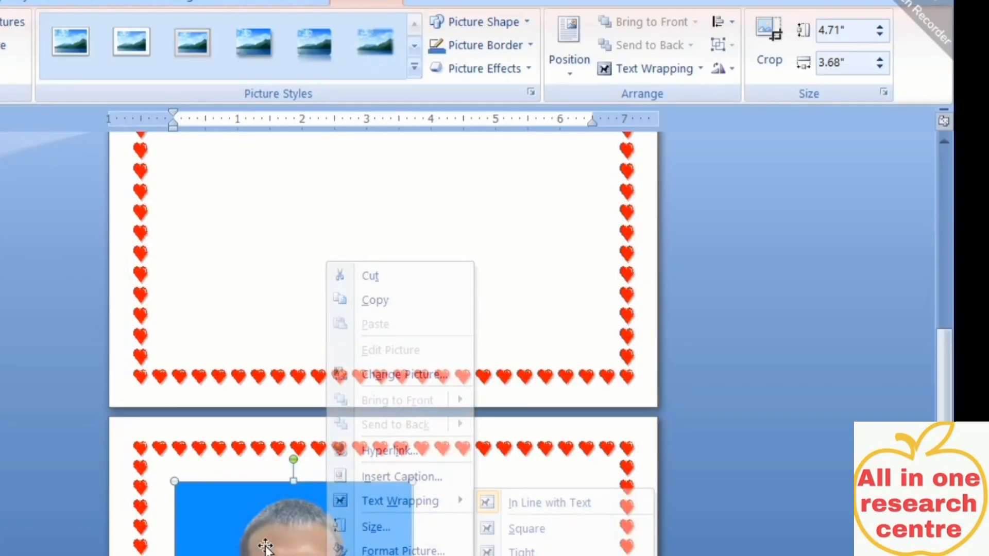
left_click(685, 69)
left_click(644, 243)
scroll(408, 404, "up", 7)
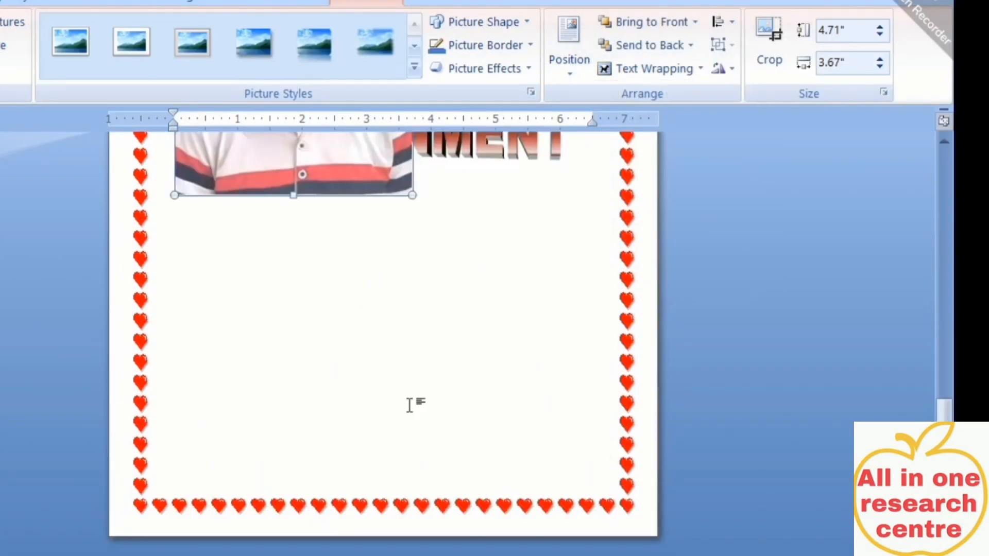
left_click_drag(408, 453, 271, 274)
left_click_drag(222, 240, 218, 518)
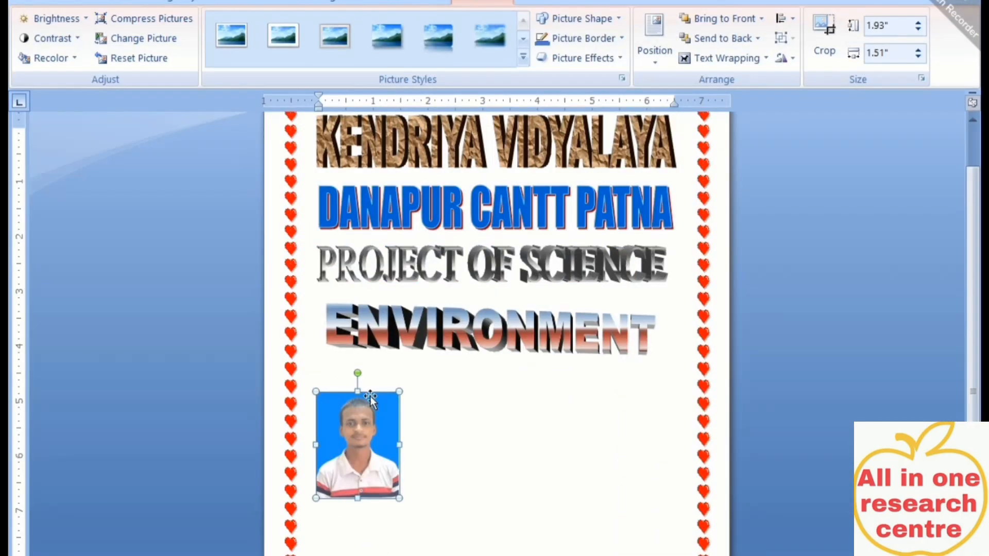
Type the Name: and Roll No. labels beside the photo
left_click(457, 457)
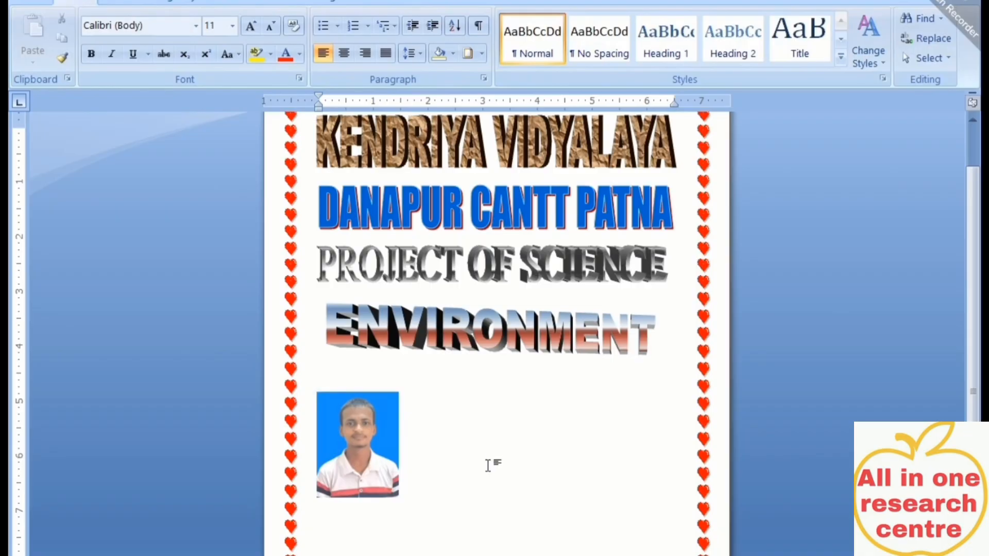
type("nA")
left_click_drag(406, 412, 437, 451)
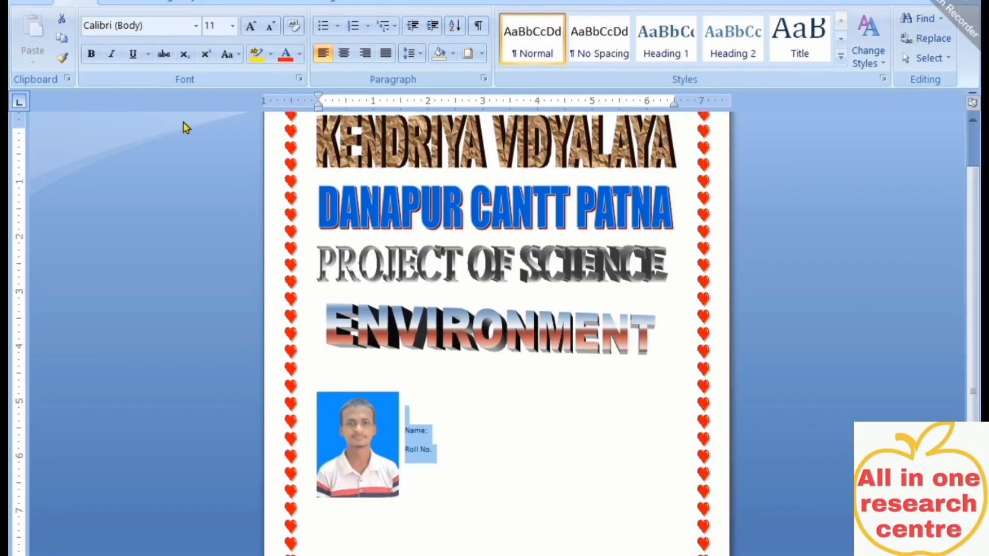
Format the Name: and Roll No. labels as 22 pt bold red Bahnschrift
left_click(233, 25)
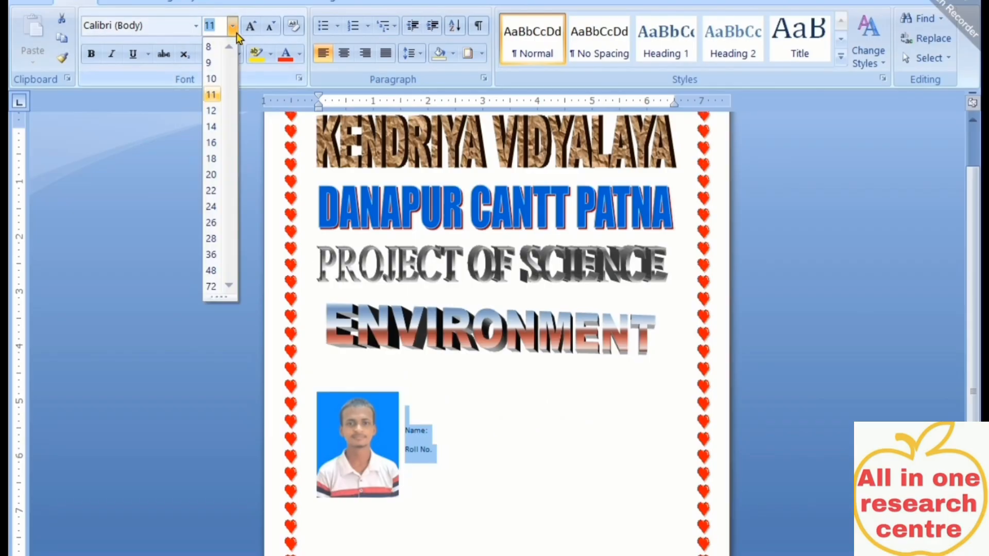
left_click(211, 159)
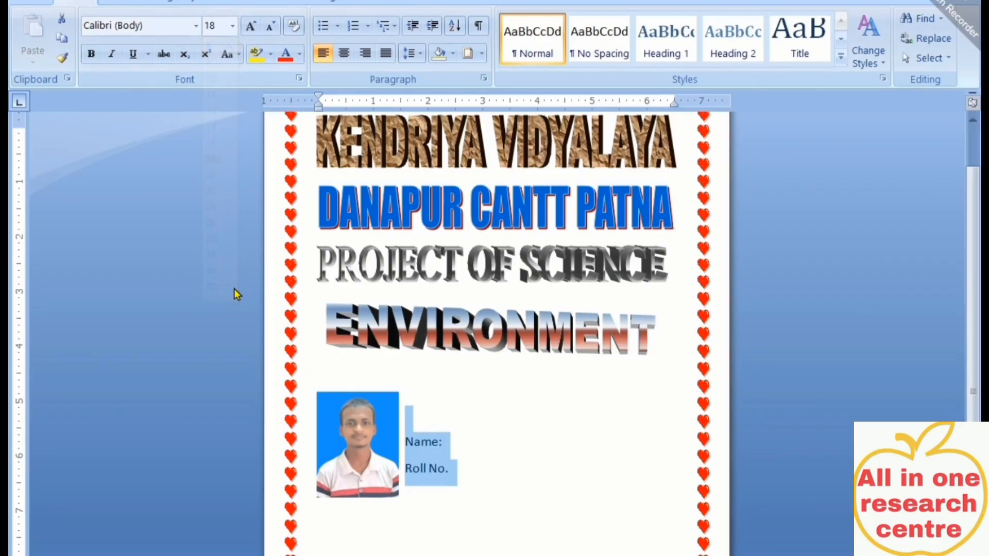
left_click(233, 26)
left_click(211, 190)
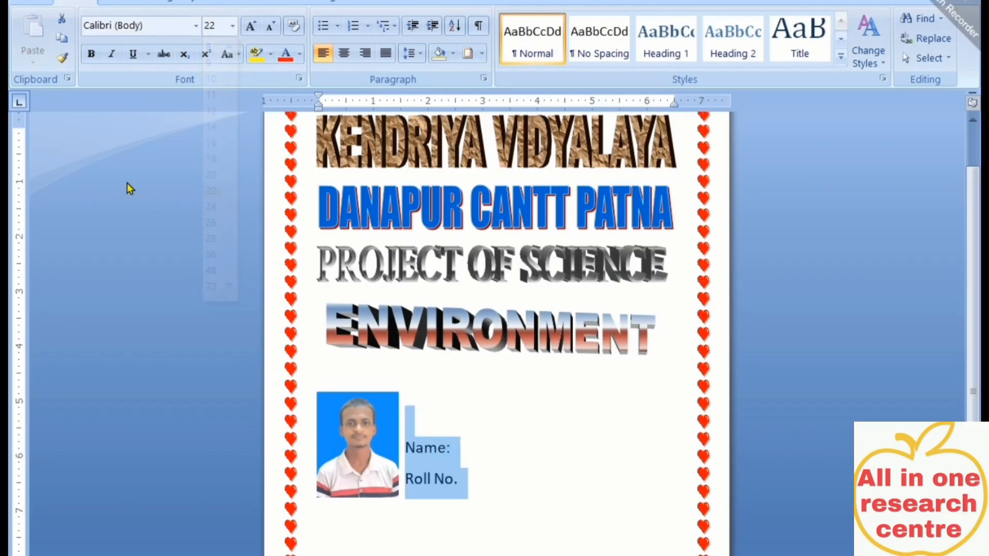
left_click(91, 53)
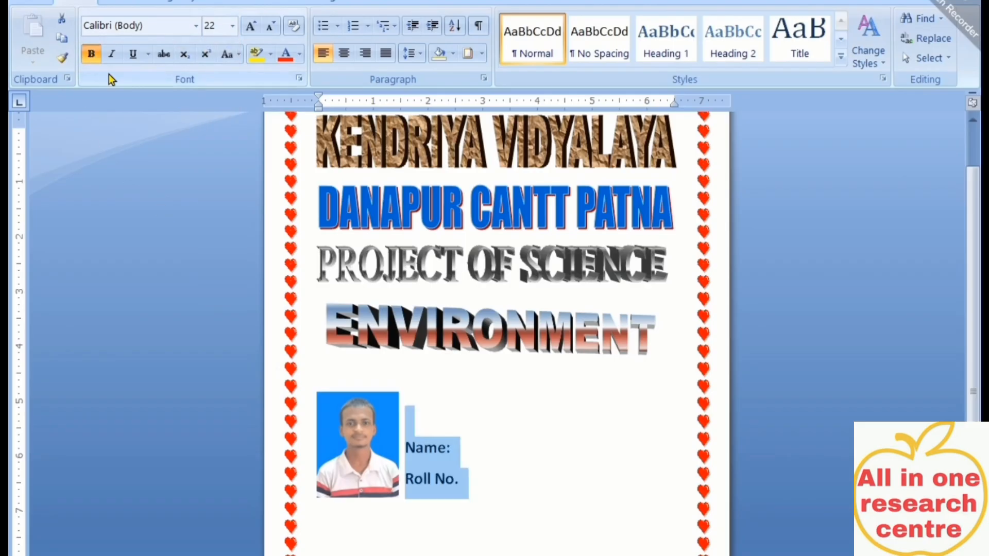
left_click(285, 55)
left_click(196, 28)
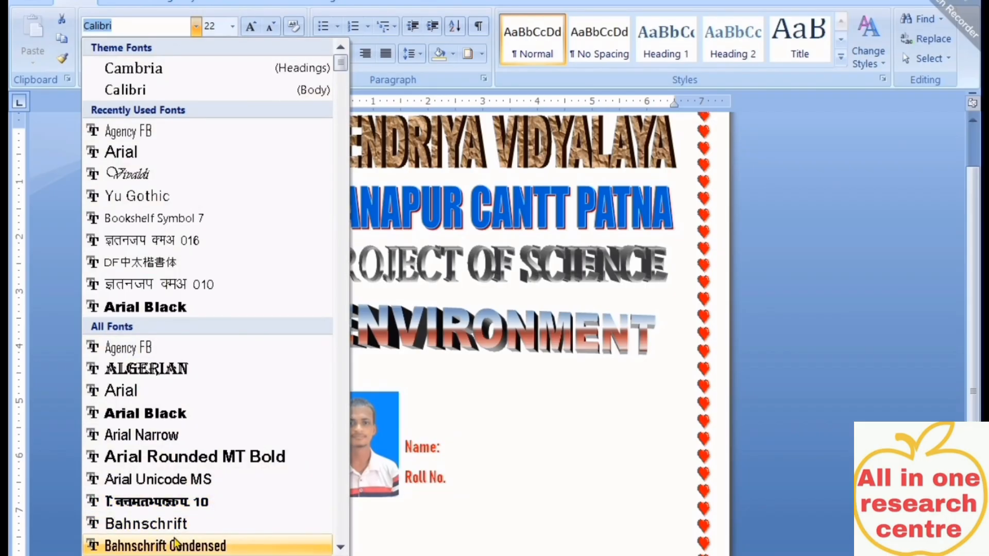
left_click(170, 524)
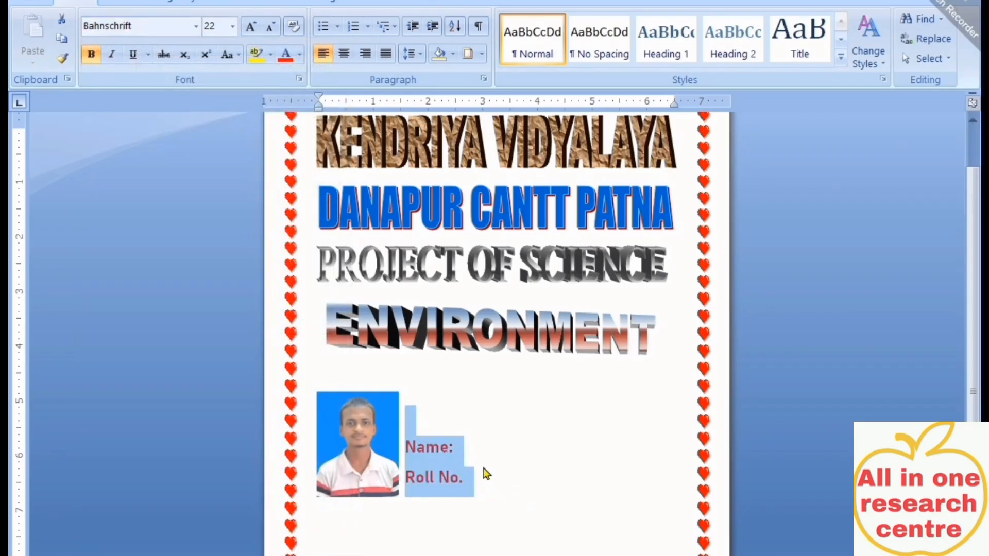
left_click(483, 445)
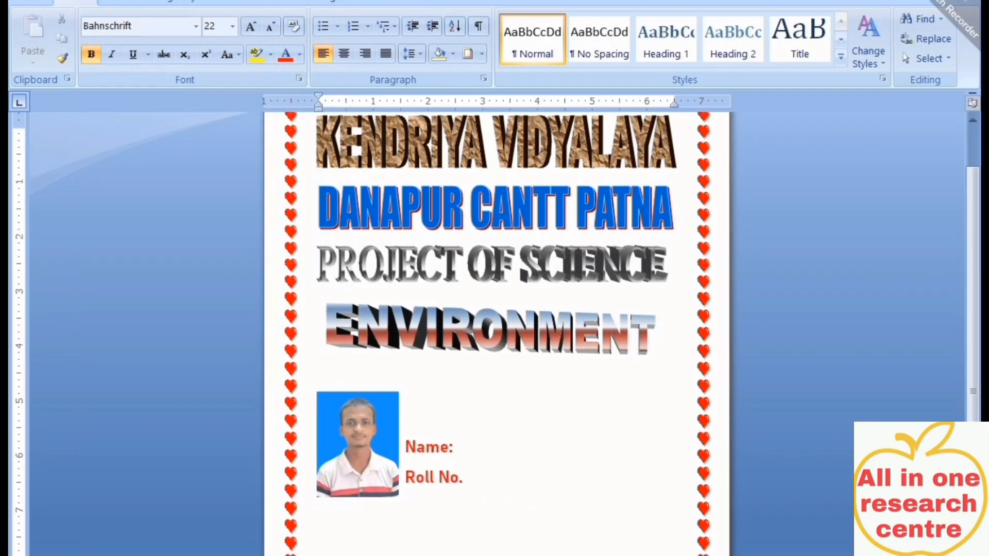
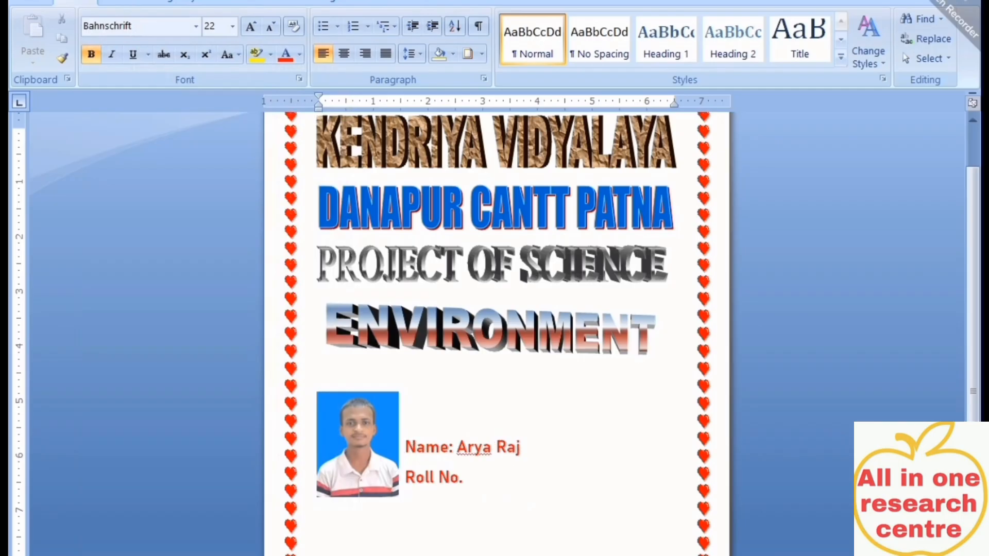
Enter the student's name after Name: and tab the Name and Roll No. lines right to align them
left_click(406, 447)
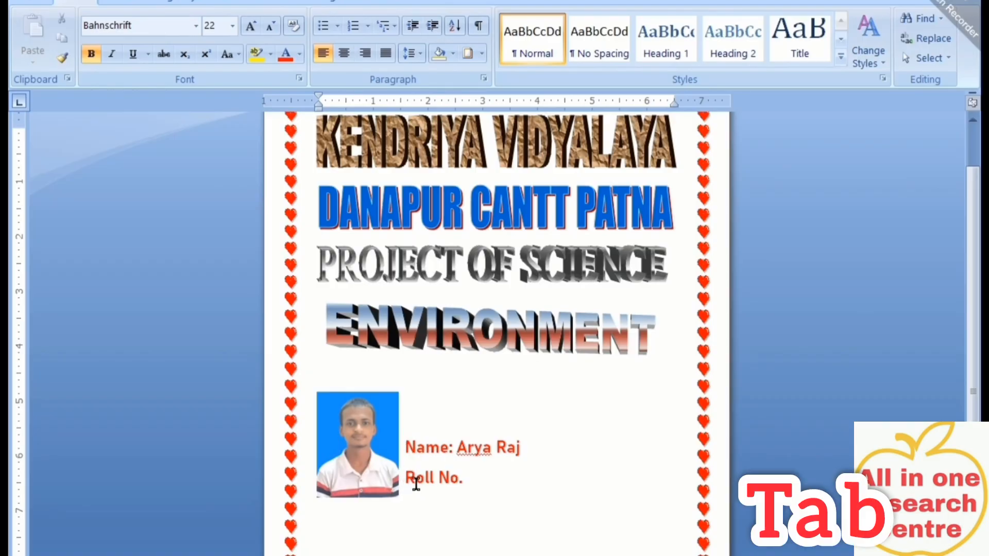
key("Tab")
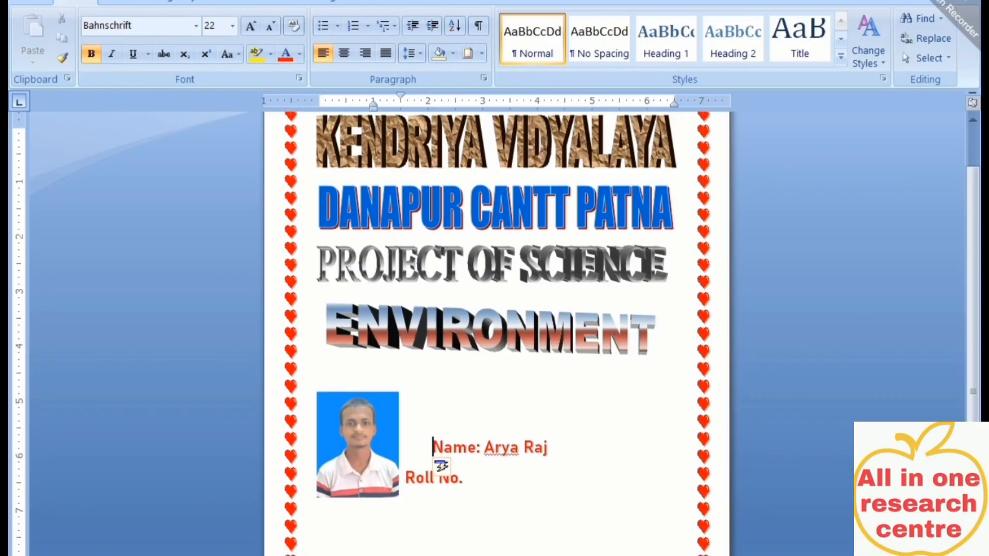
key("Tab")
key("Tab")
key("Tab")
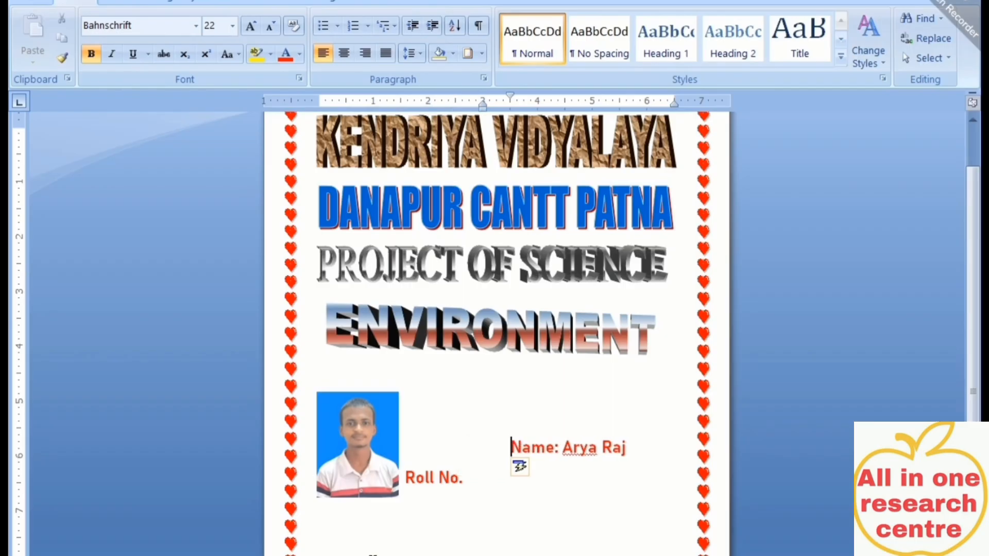
left_click(403, 481)
key("Tab")
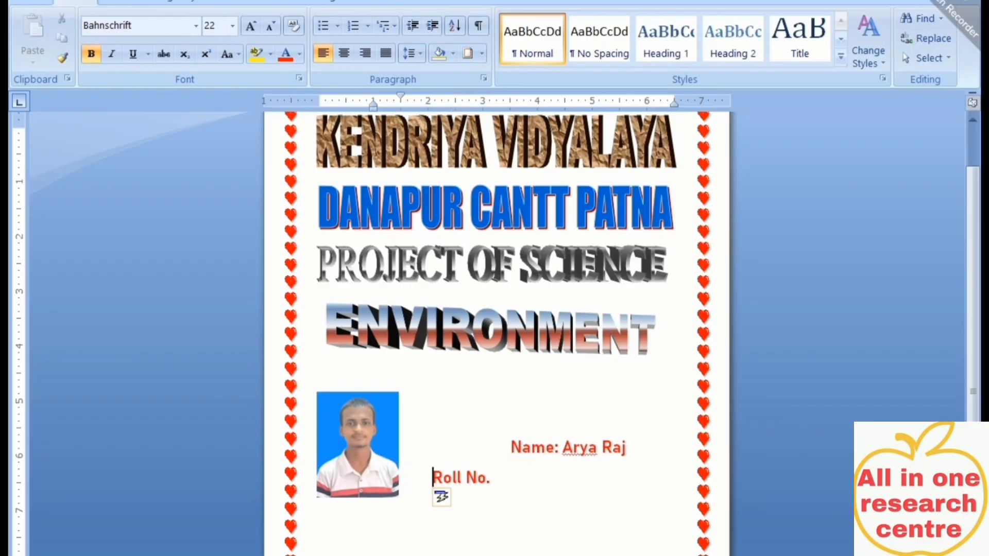
key("Tab")
key("Tab")
key("Tab")
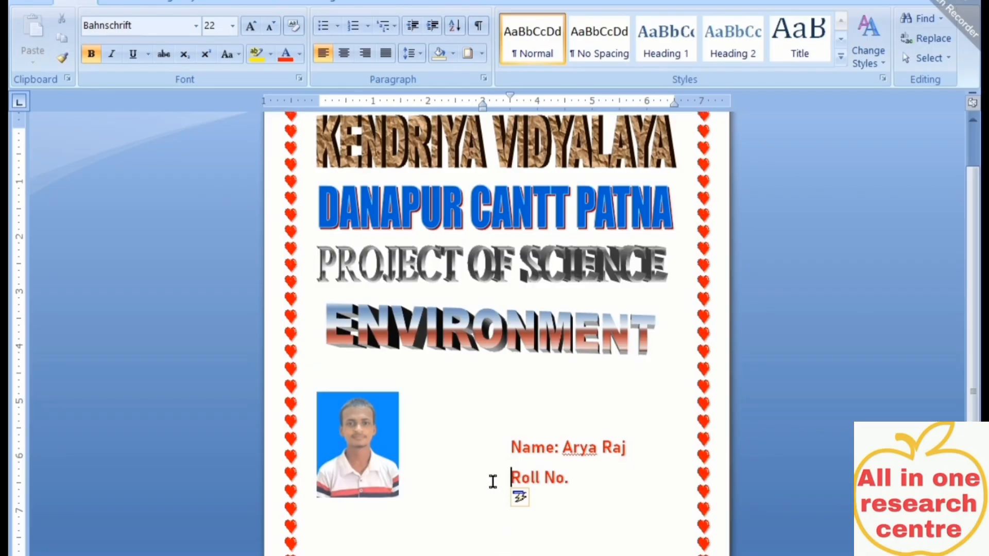
Switch to the BANKING cover document
scroll(493, 484, "up", 2)
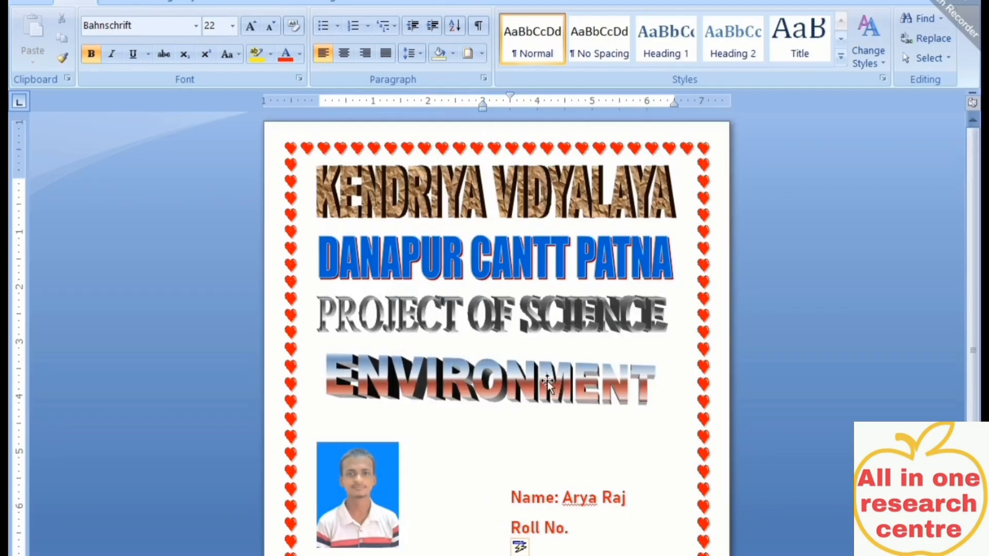
scroll(572, 473, "down", 2)
scroll(430, 514, "up", 2)
scroll(430, 514, "down", 1)
left_click(423, 536)
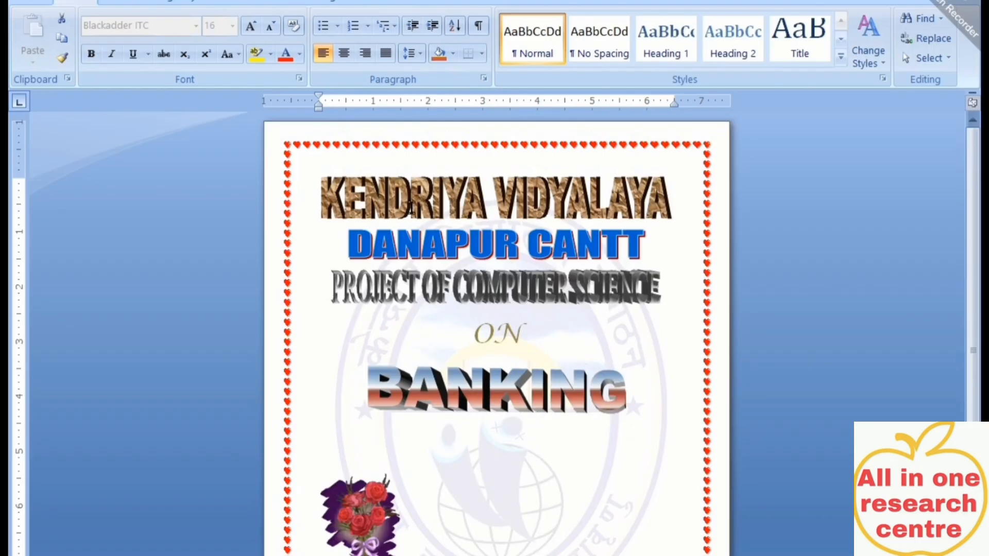
left_click(382, 193)
left_click(404, 248)
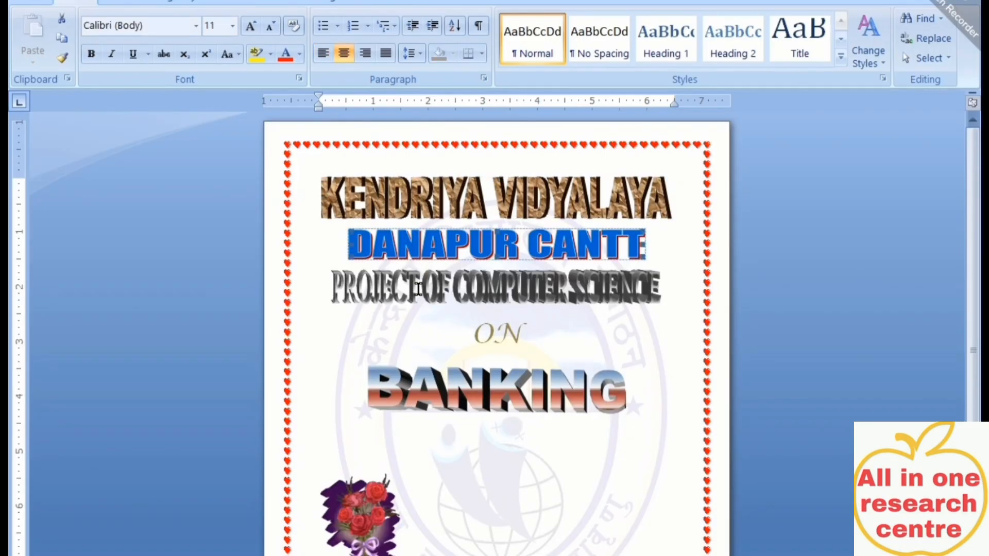
left_click(421, 295)
left_click(532, 334)
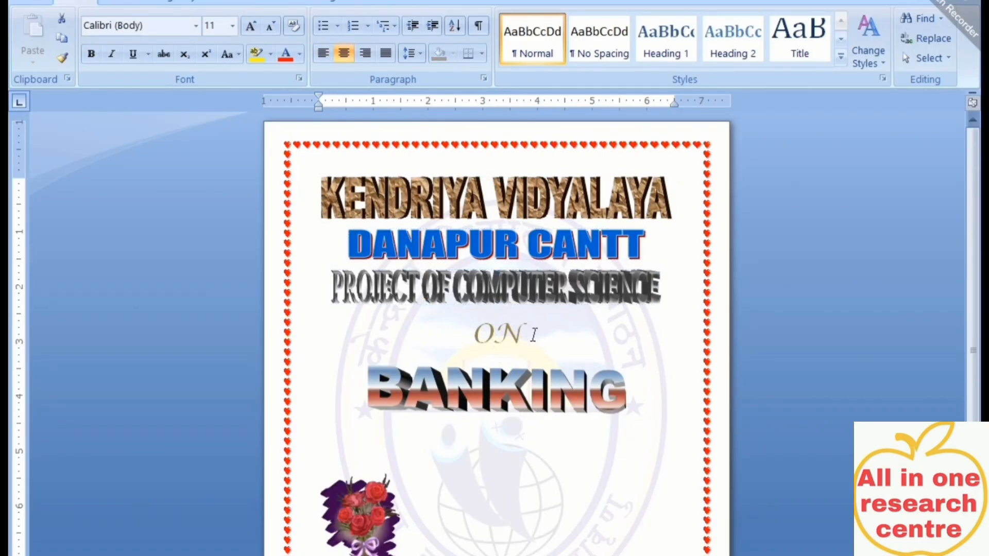
left_click_drag(532, 333, 466, 334)
left_click(511, 338)
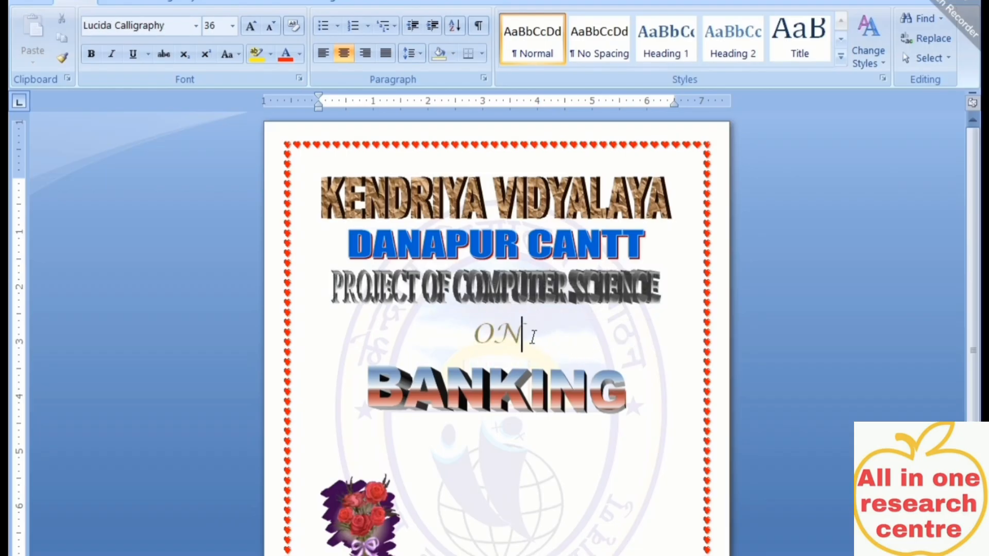
left_click_drag(524, 332, 469, 340)
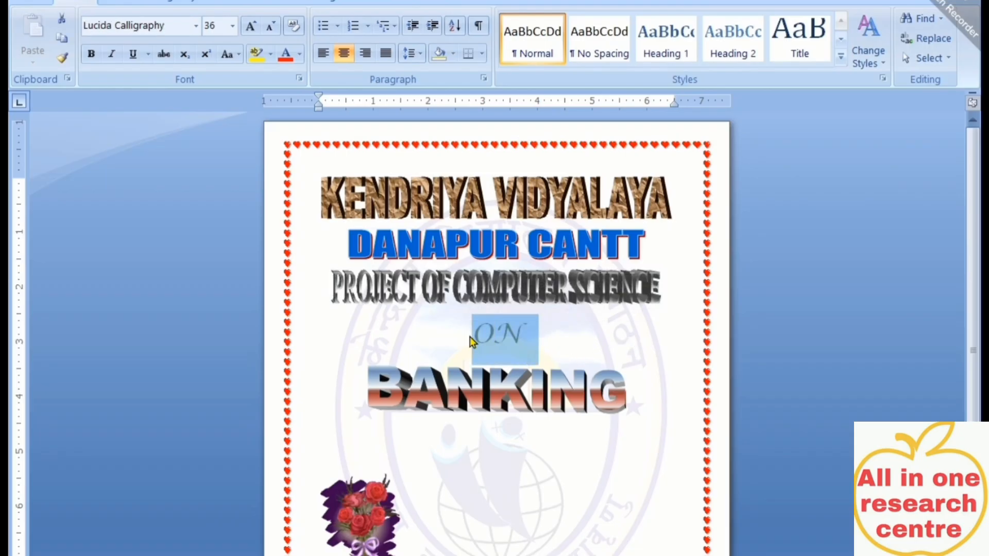
key("ctrl+x")
key("ctrl+z")
left_click(556, 460)
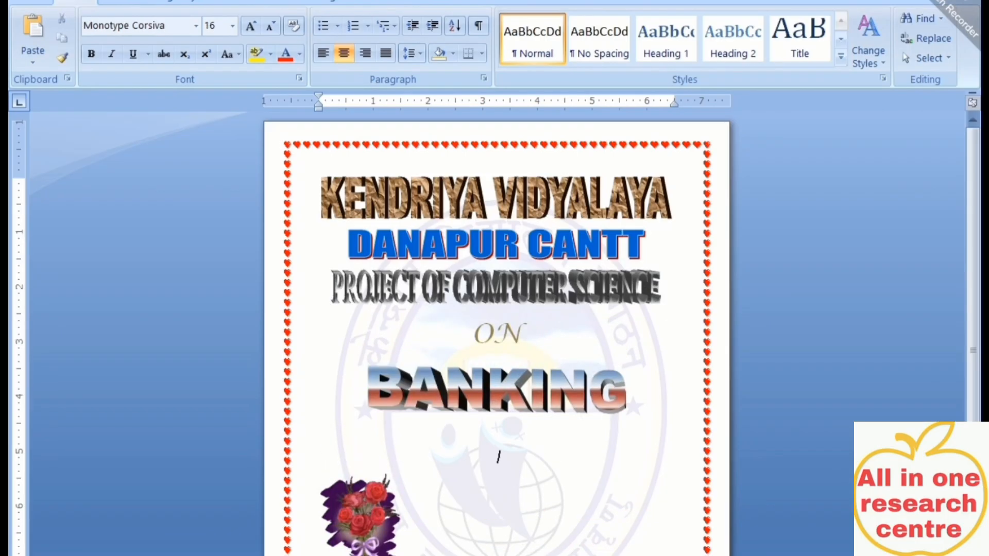
left_click_drag(320, 552, 673, 553)
left_click(536, 546)
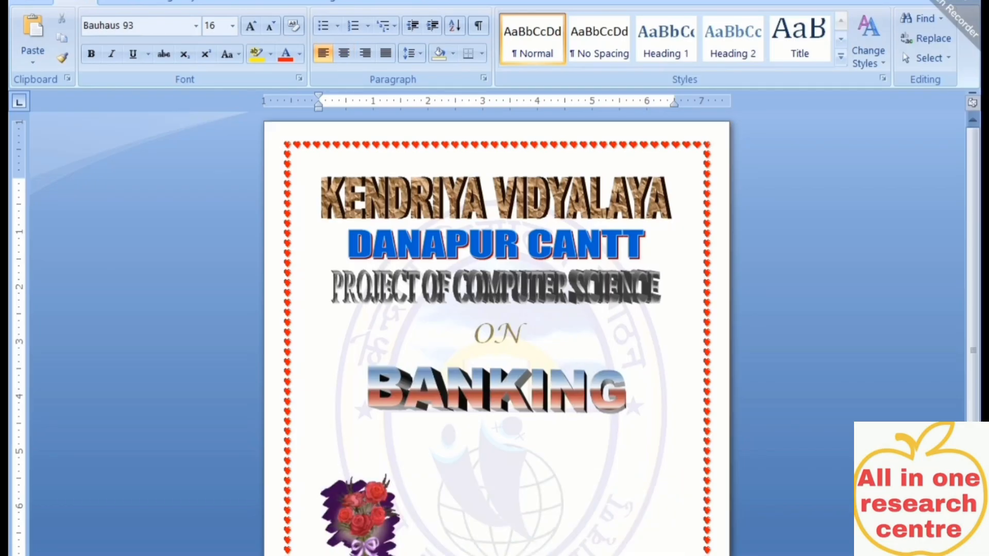
In the ENVIRONMENT document, move ENVIRONMENT lower and centre the empty line above it
mouse_move(536, 555)
left_click(804, 553)
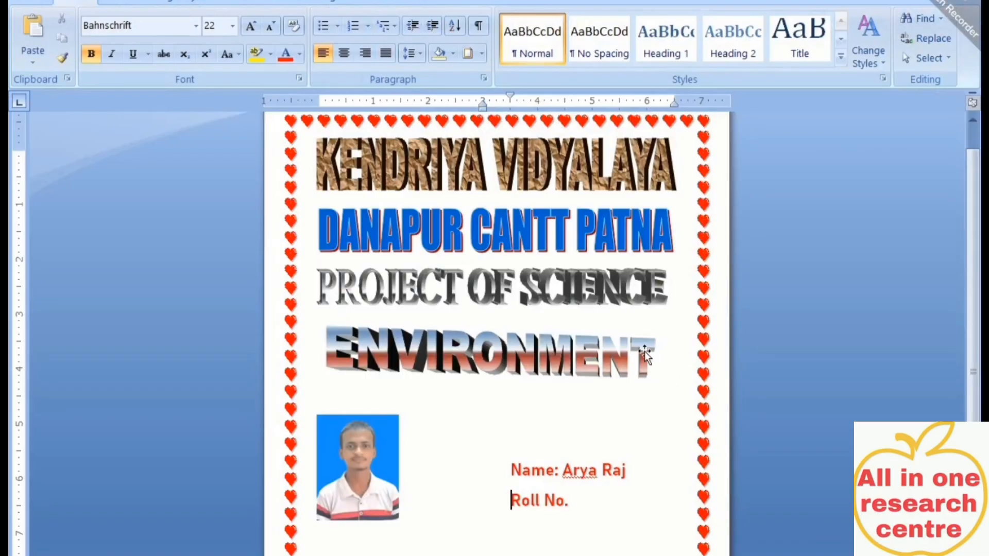
left_click(534, 358)
left_click_drag(503, 356, 503, 413)
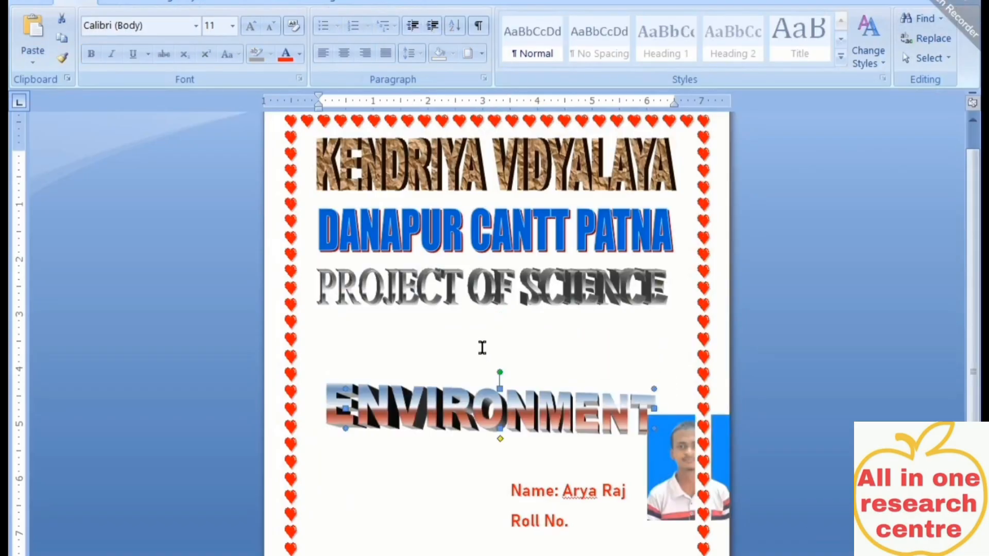
left_click(481, 343)
key("ctrl+e")
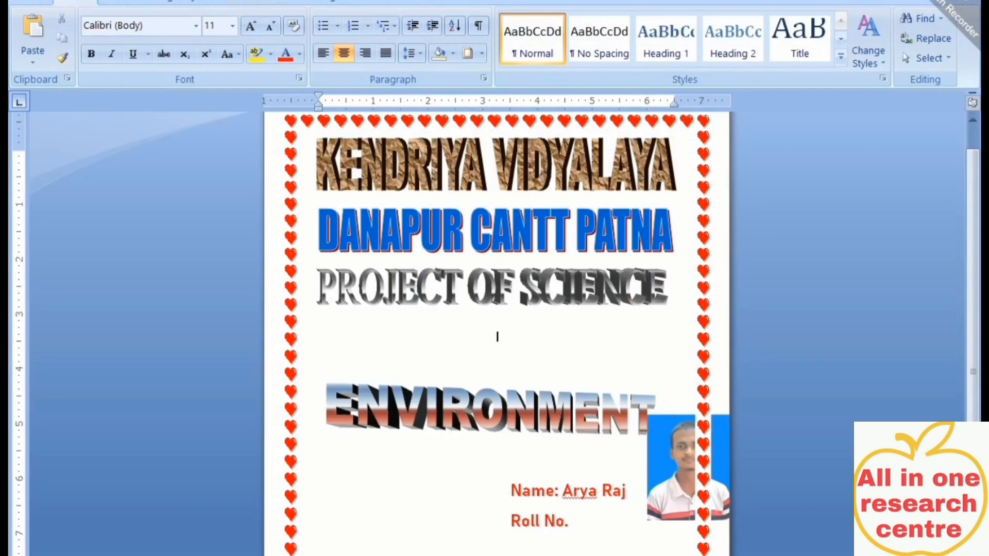
Add a new WordArt in style 20 and enter ON as its text
left_click(114, 6)
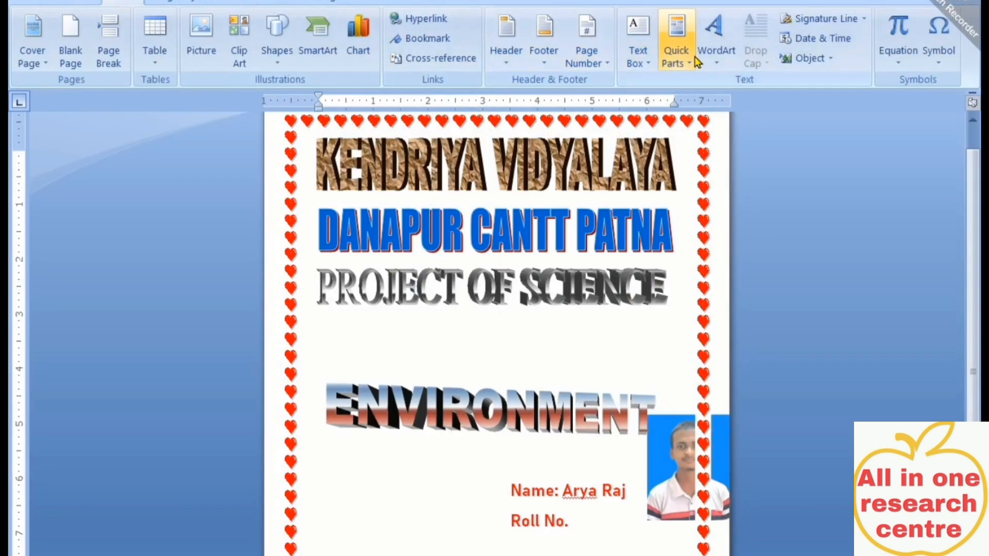
left_click(718, 58)
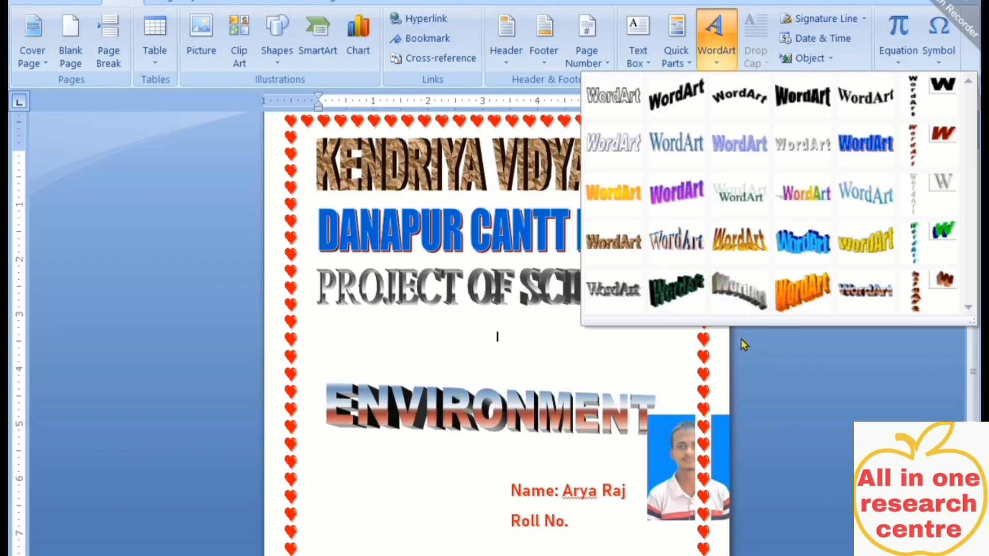
left_click(679, 242)
left_click_drag(490, 237, 194, 232)
type("on")
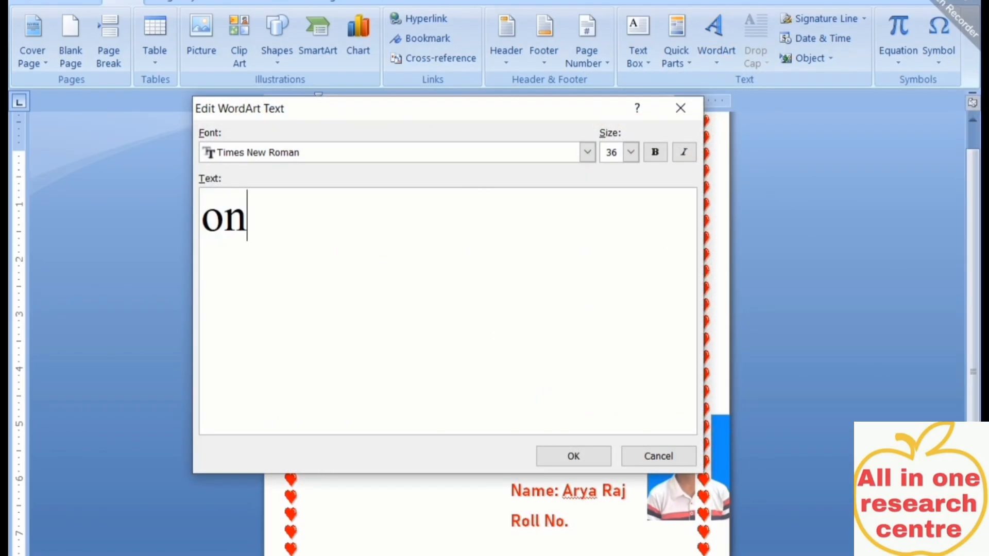
key("BackSpace")
key("BackSpace")
Place the 'ON' WordArt and enlarge it by dragging its corner handle
type("ON")
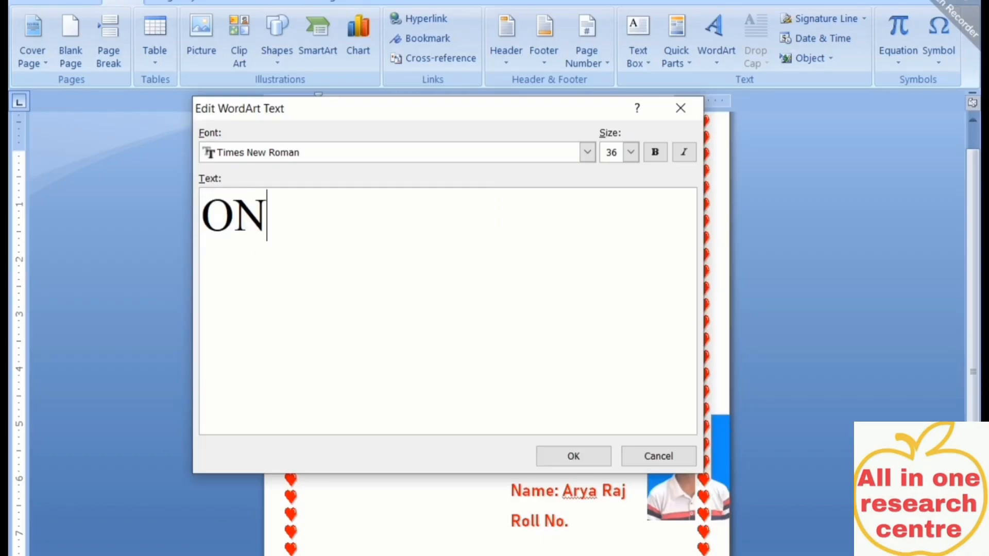
left_click(588, 458)
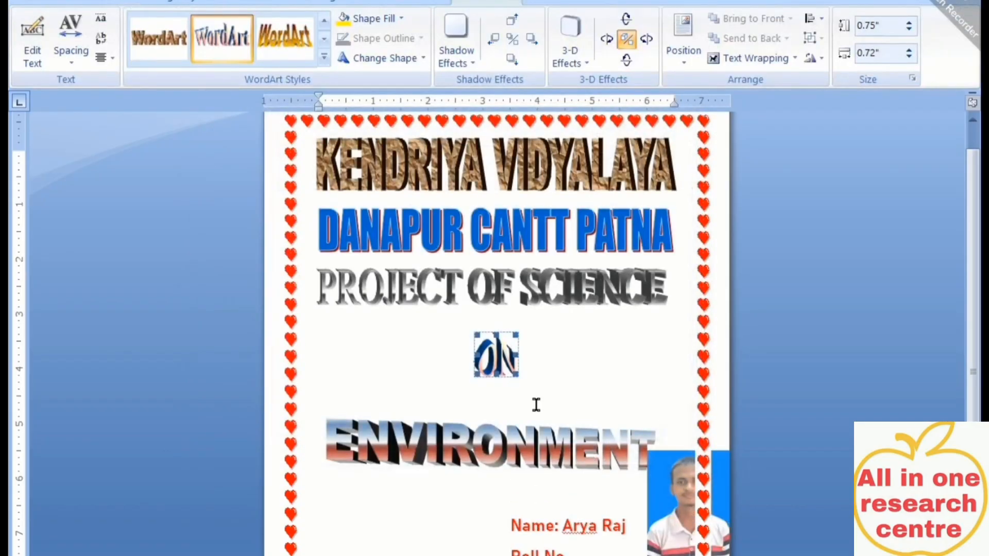
left_click_drag(514, 377, 541, 390)
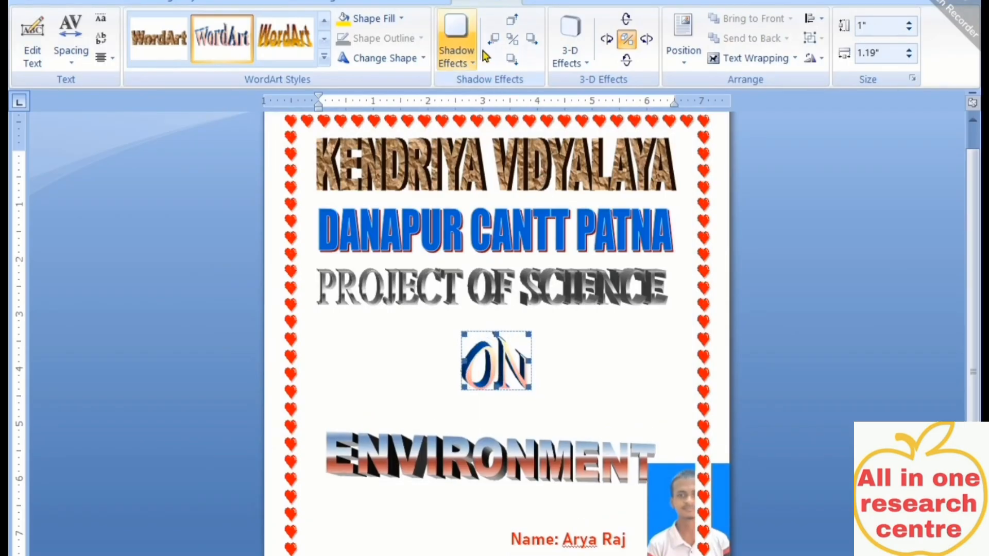
Adjust ON's 3-D tilt with the Tilt buttons, bringing it back toward facing front
left_click(646, 45)
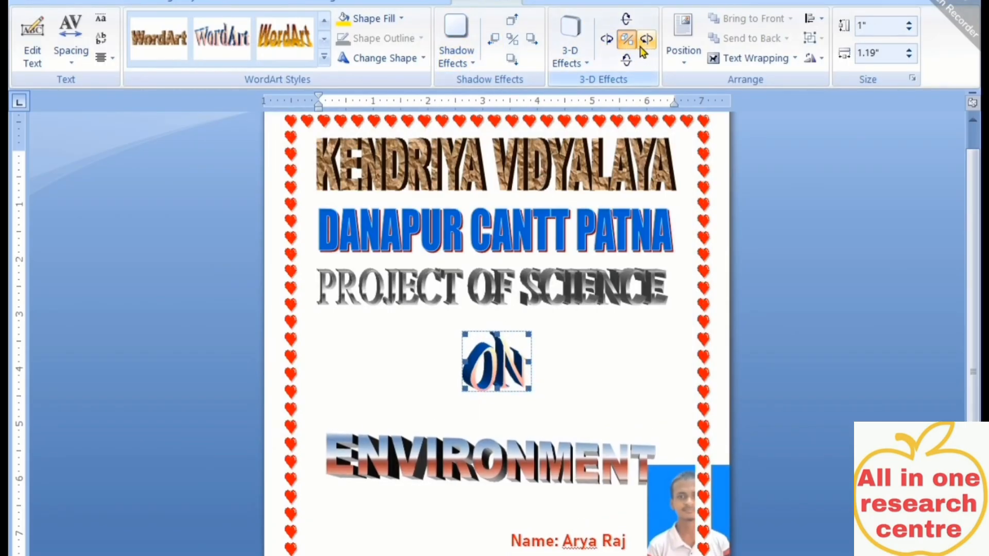
left_click(588, 41)
left_click(605, 44)
left_click(607, 44)
left_click(606, 44)
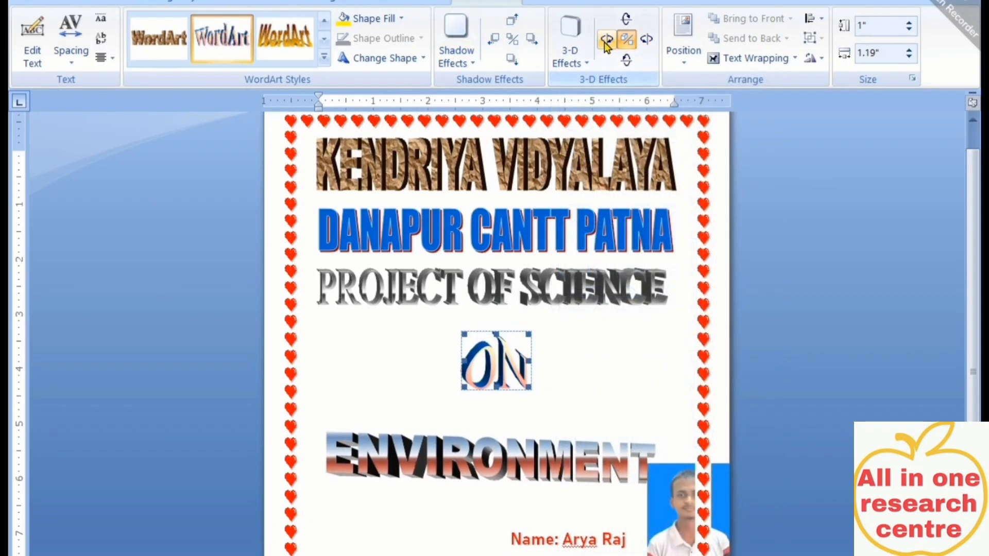
left_click(607, 44)
left_click(606, 44)
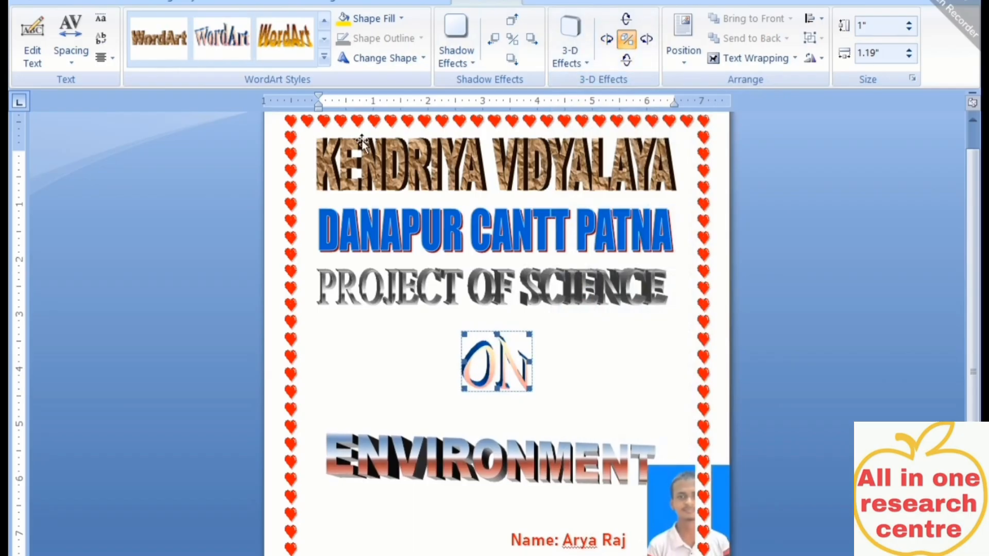
Apply grey 3-D WordArt style 25 to ON
left_click(324, 57)
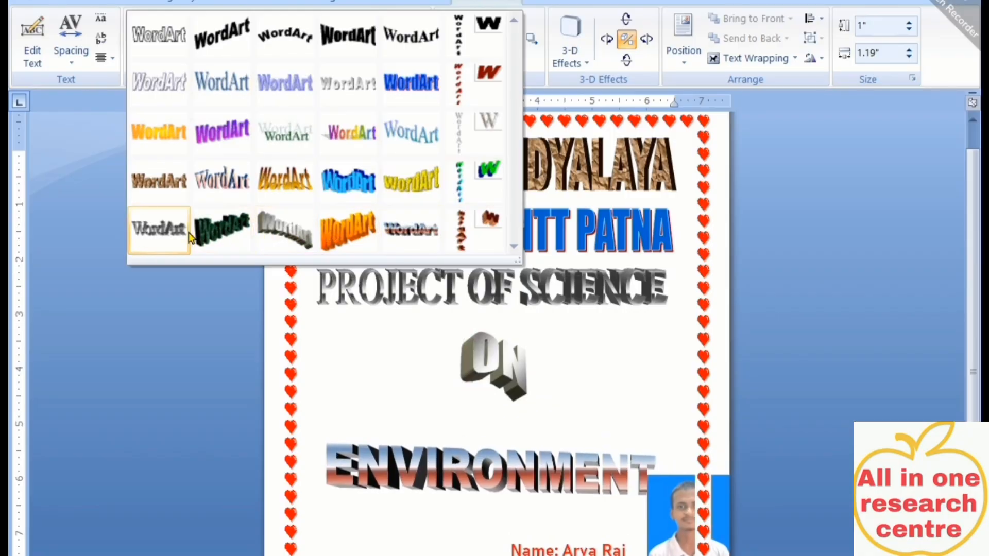
left_click(154, 233)
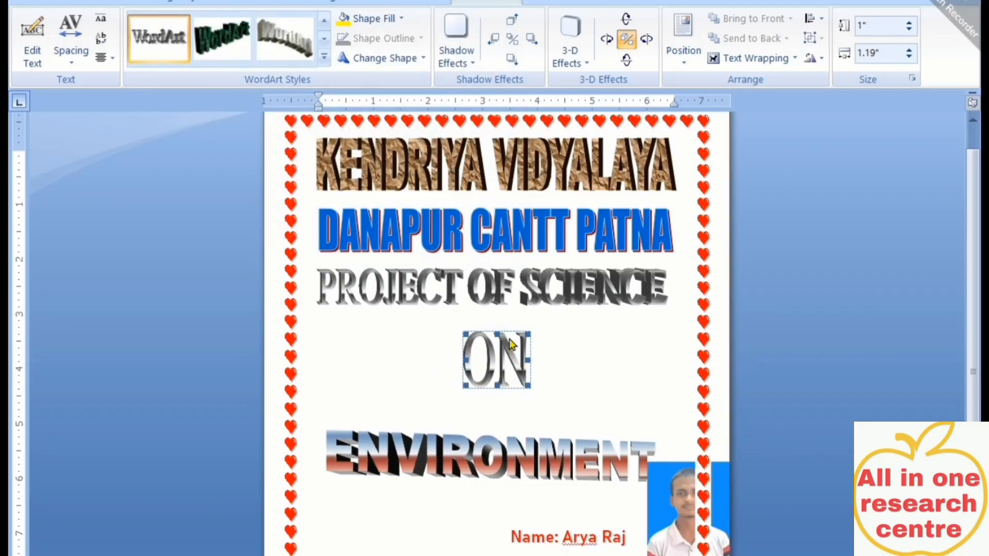
left_click(547, 409)
left_click(511, 372)
left_click(592, 412)
Drag the ENVIRONMENT WordArt upward so it sits closer beneath ON
left_click(507, 458)
left_click_drag(508, 458, 508, 427)
scroll(517, 512, "up", 1)
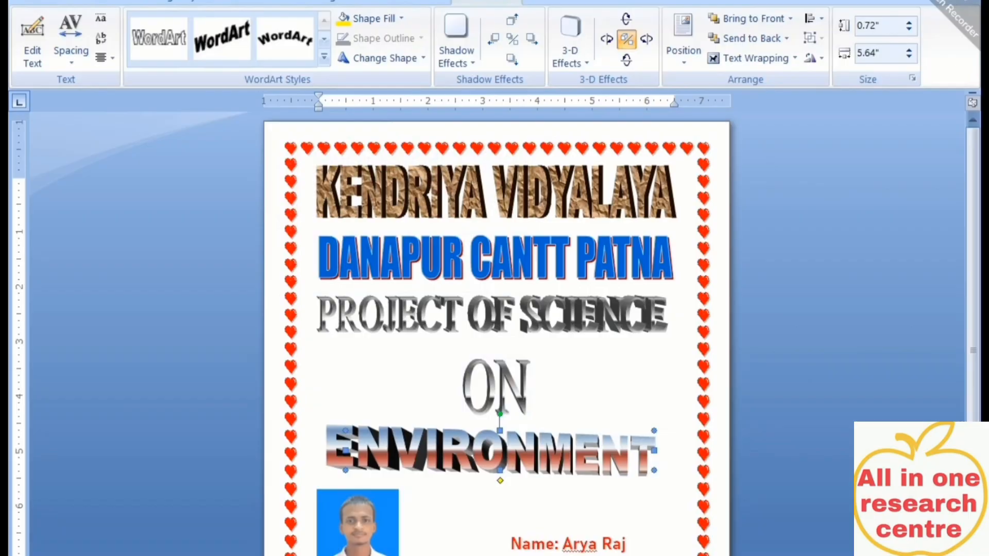
scroll(534, 547, "down", 2)
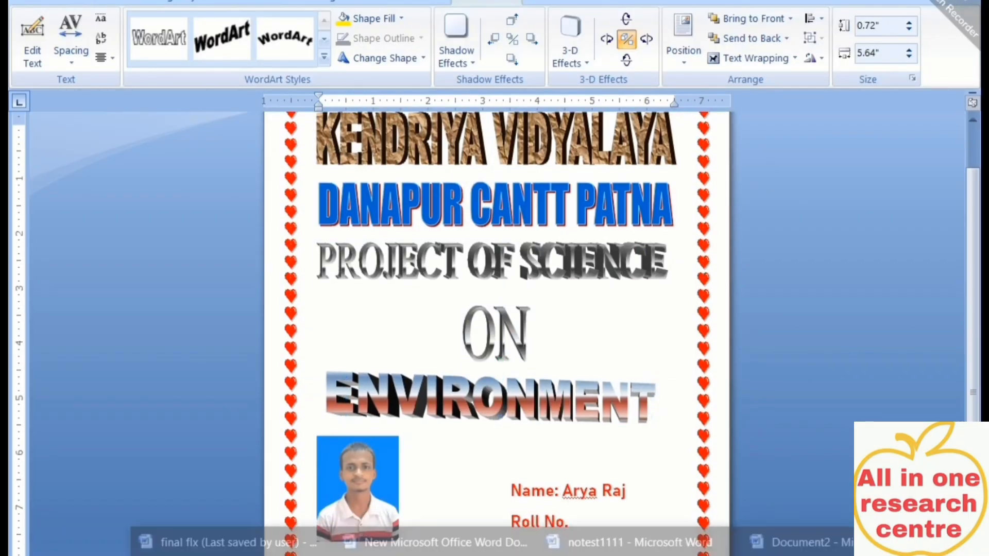
Search Google for 'KV LOGO PNG' in a new Chrome tab
left_click(423, 535)
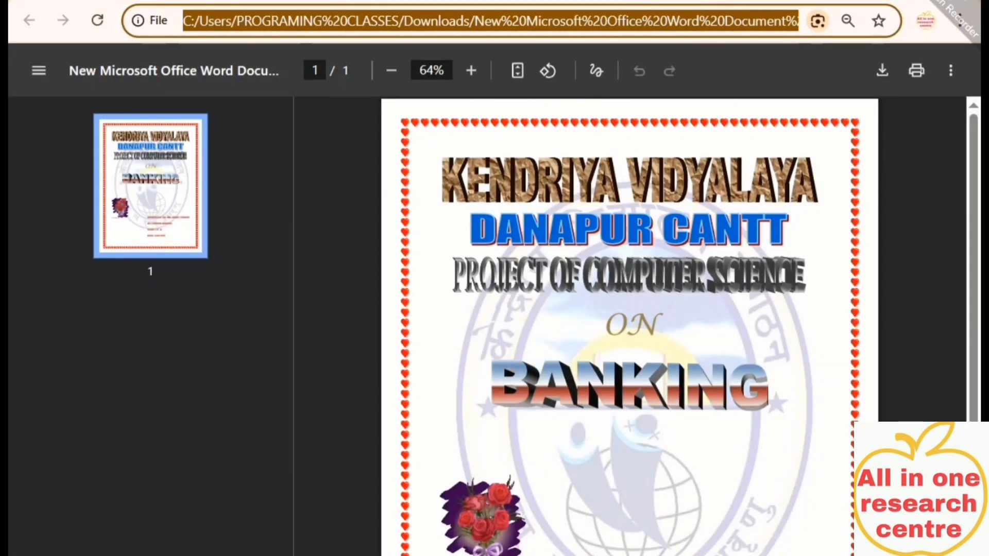
key("ctrl+t")
left_click(536, 25)
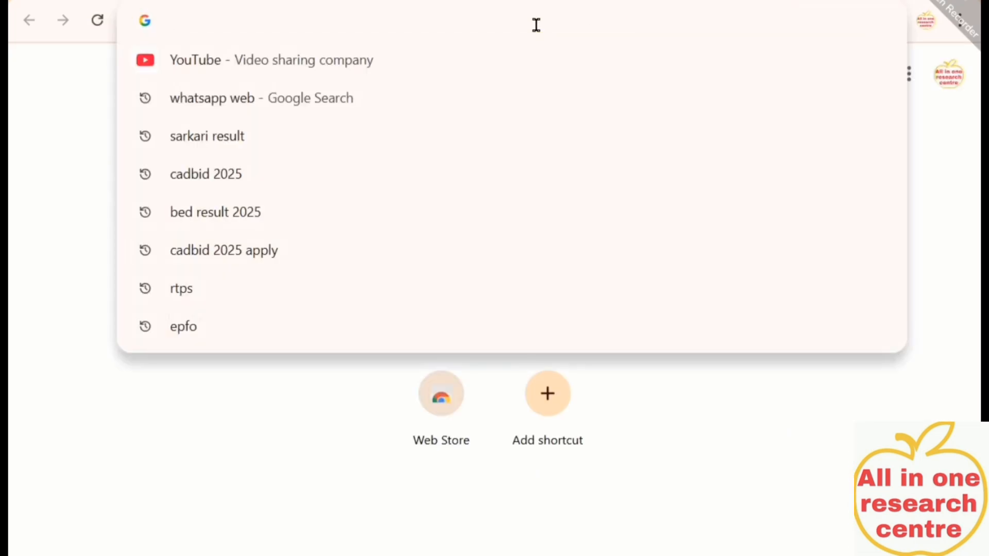
type("K")
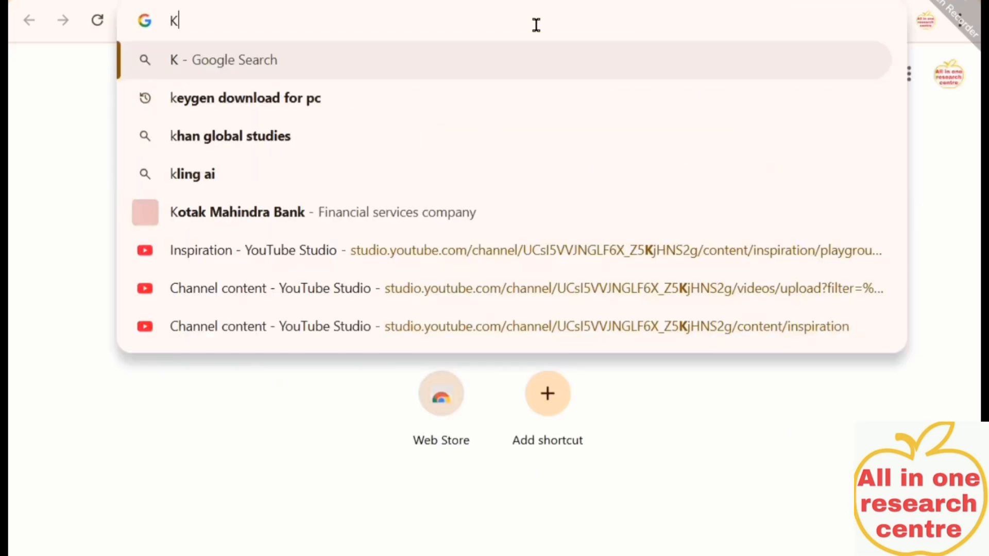
type("V ")
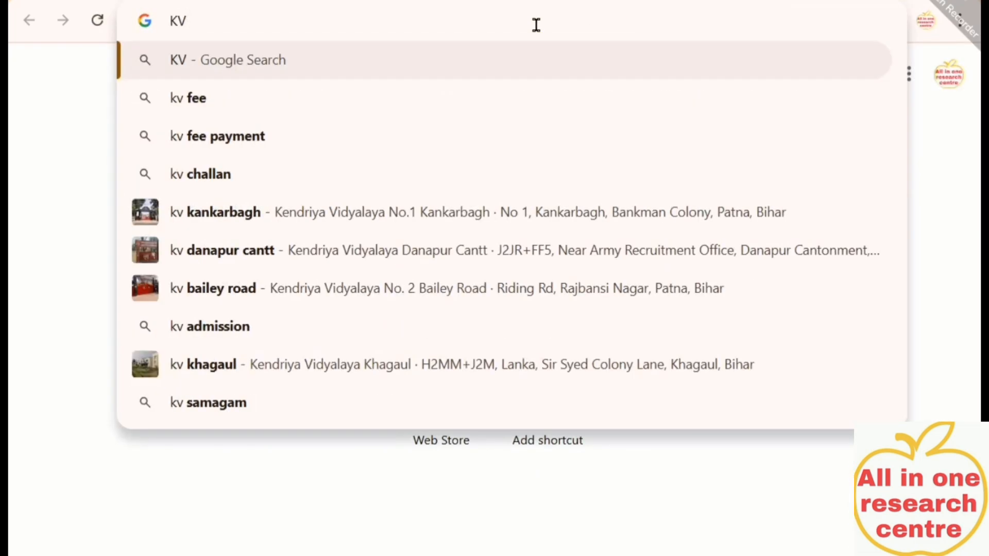
type("DO")
key("BackSpace")
key("BackSpace")
type("LOGO")
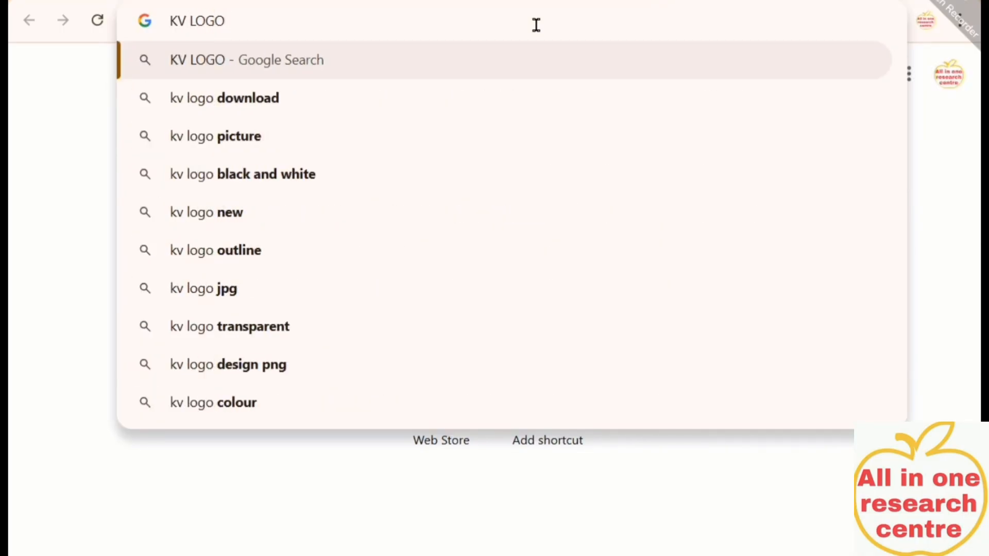
type(" PNG")
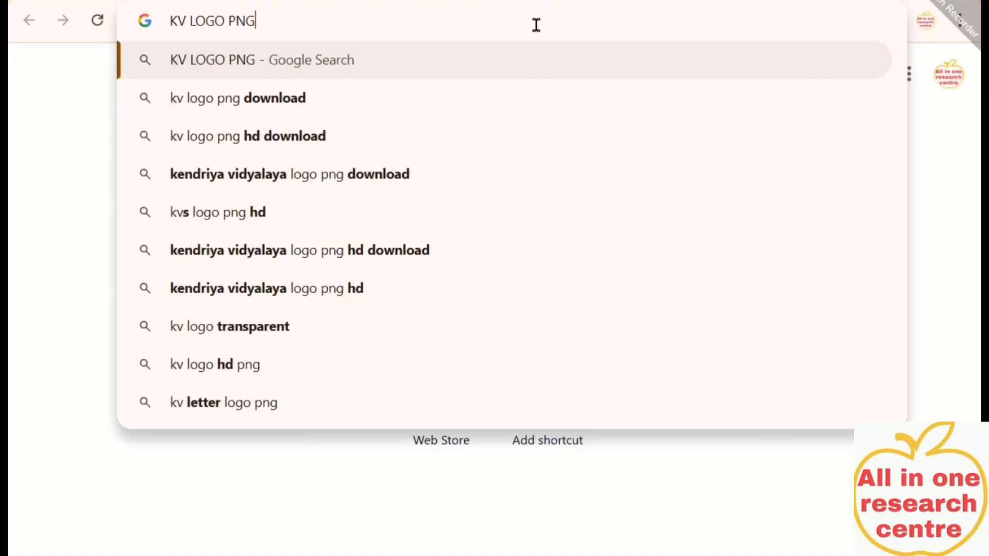
key("Return")
Filter the kv logo png results to Images only
scroll(322, 465, "down", 6)
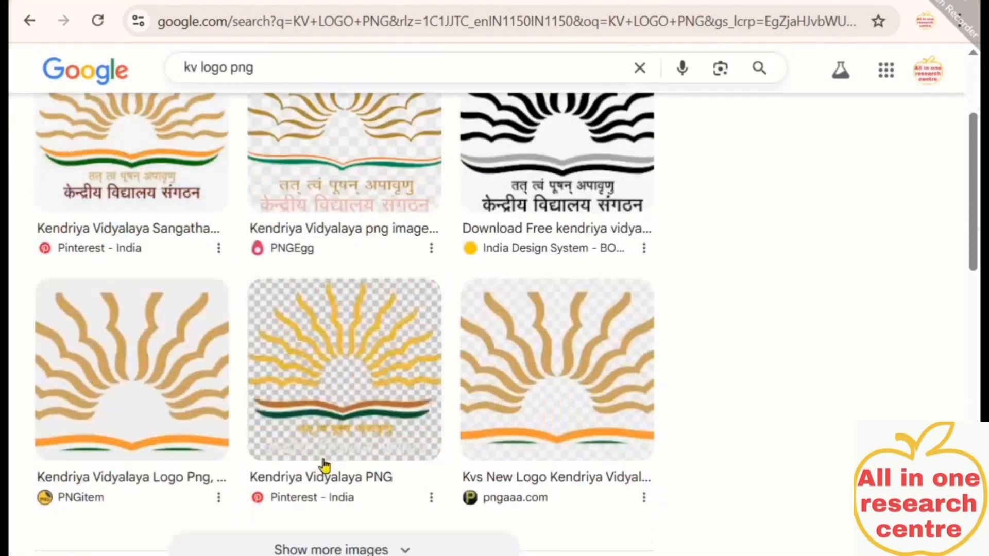
scroll(329, 468, "down", 5)
scroll(326, 419, "up", 10)
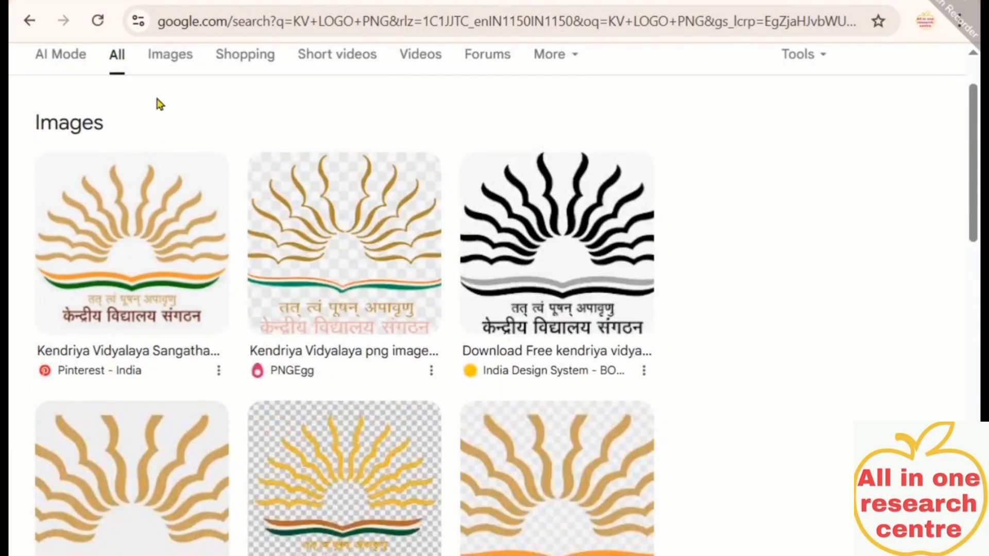
left_click(169, 71)
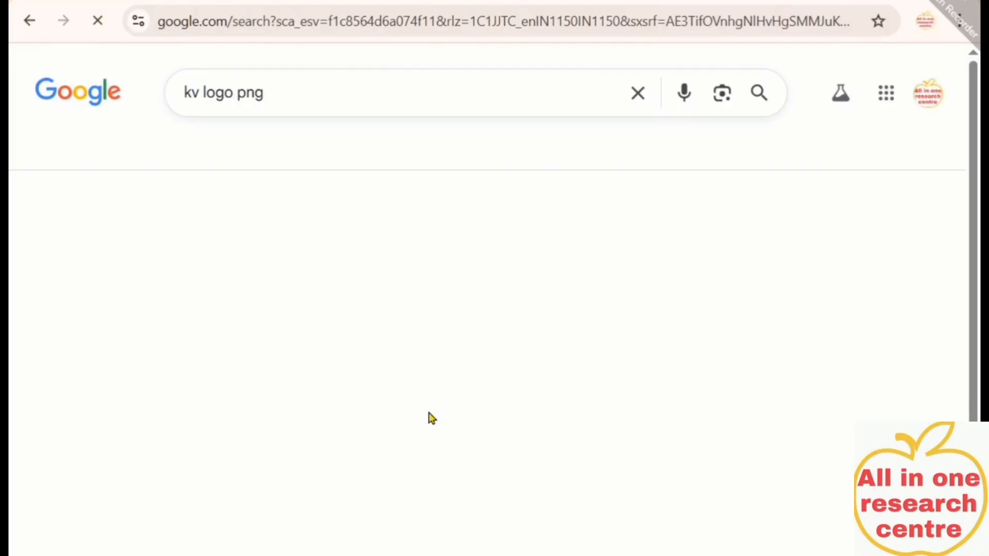
Open the 9curry source page of the red KV BSF Krishnanagar logo
scroll(533, 515, "down", 10)
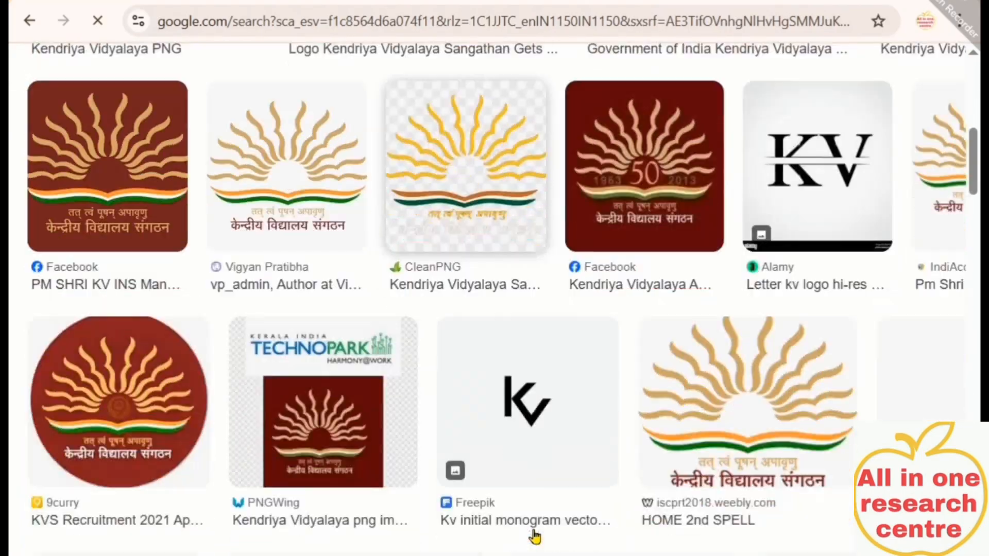
scroll(534, 533, "down", 8)
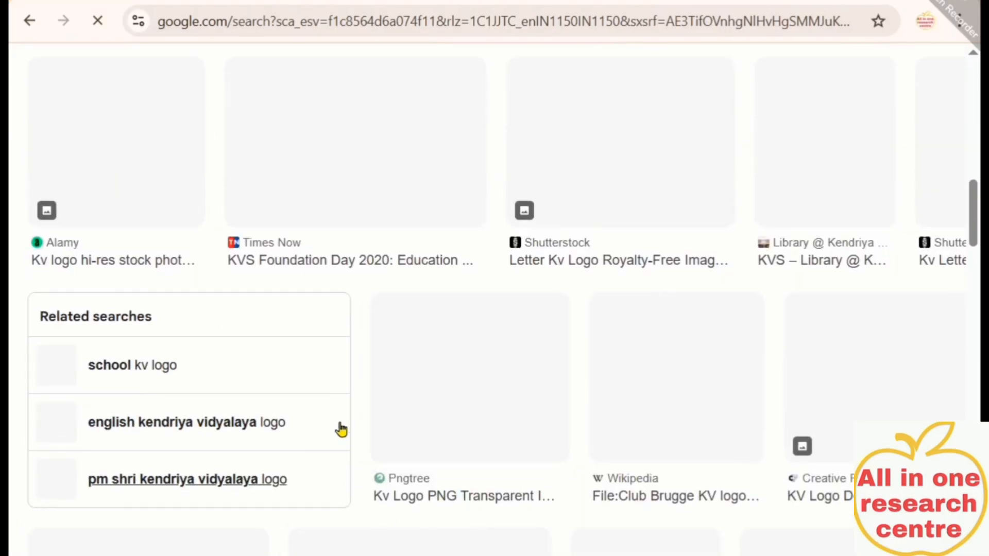
scroll(526, 515, "down", 10)
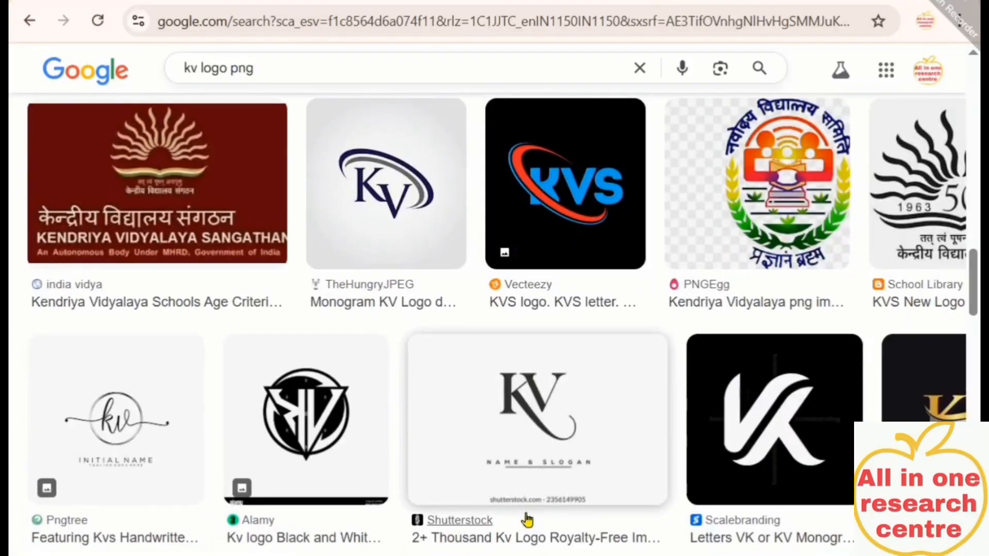
scroll(527, 520, "down", 15)
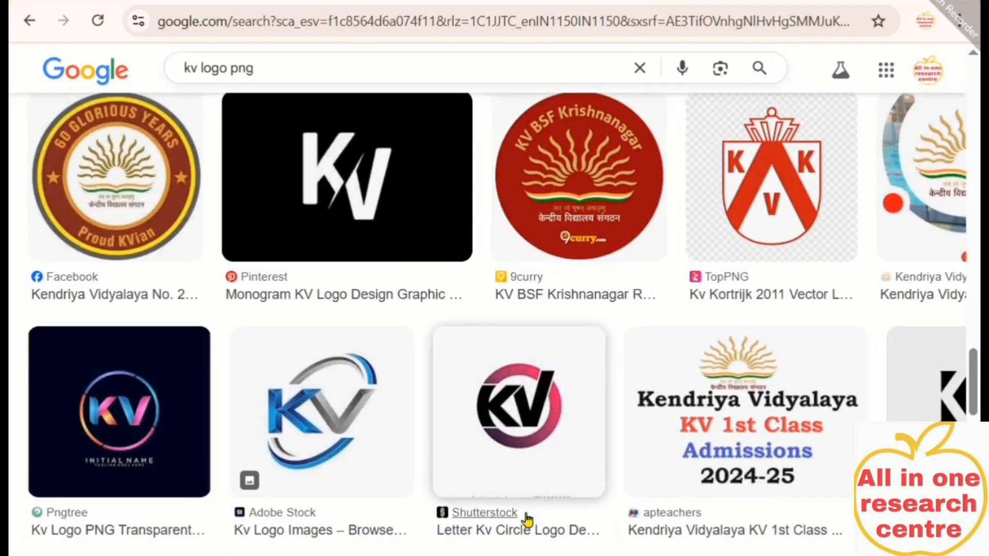
left_click(587, 212)
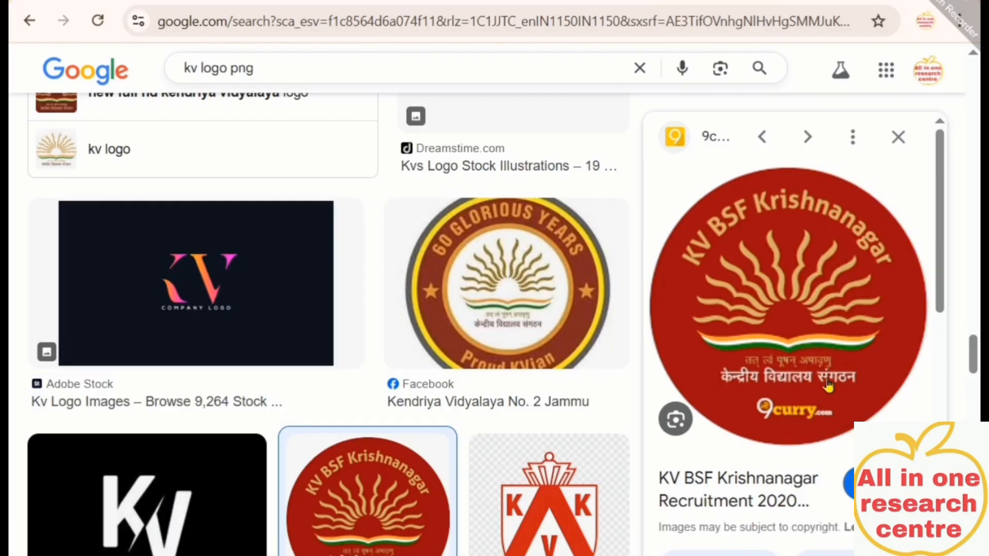
left_click(761, 481)
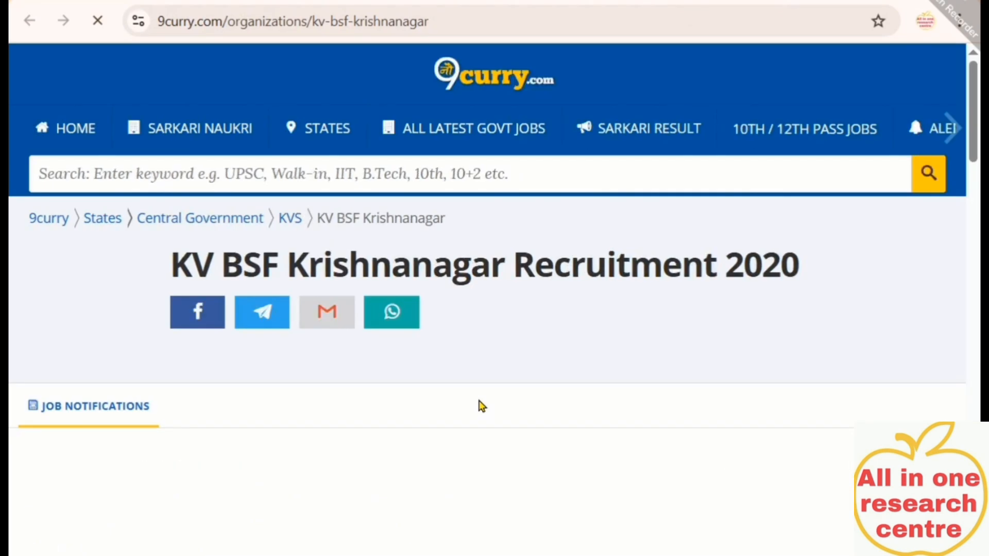
Decline the site's notification request and return to the logo image results
scroll(466, 501, "down", 20)
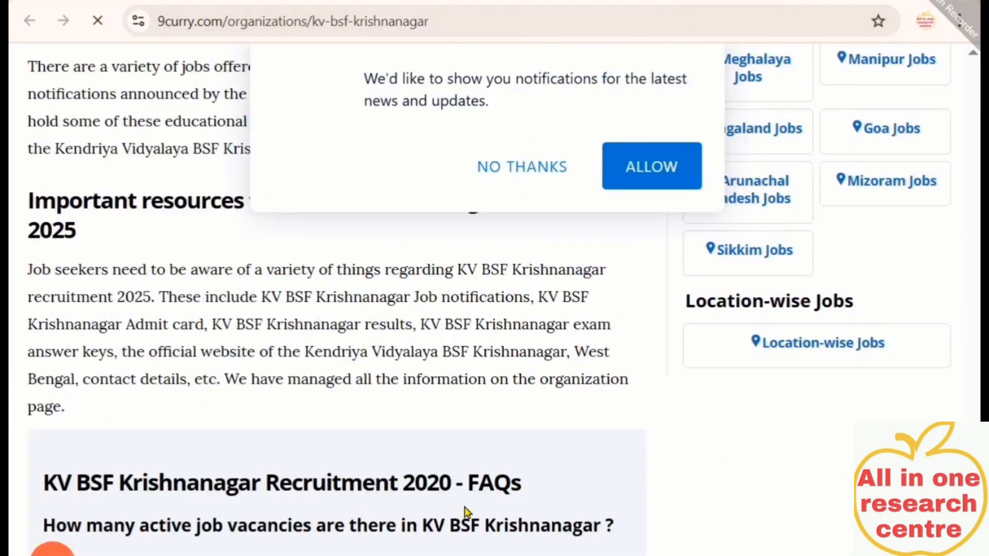
scroll(466, 513, "down", 5)
left_click(515, 170)
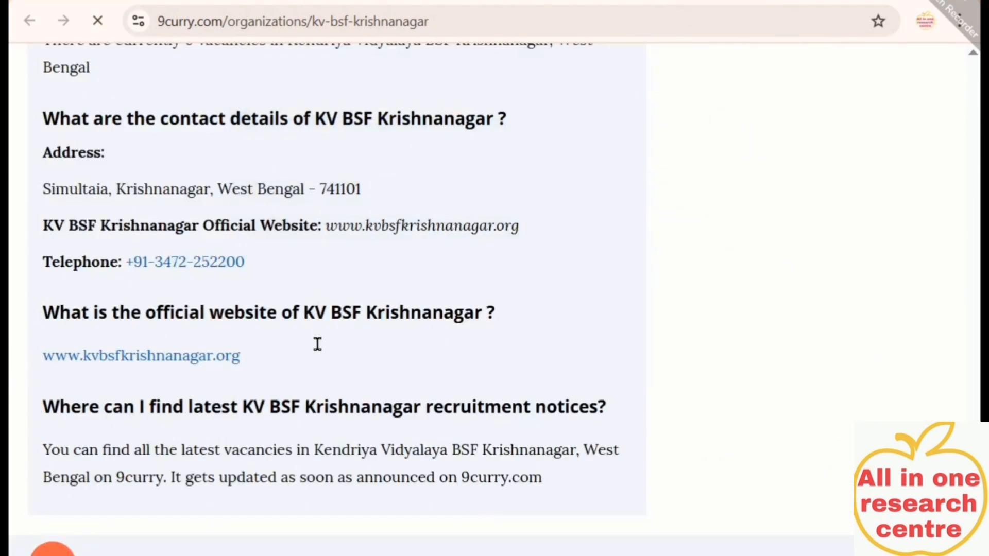
scroll(316, 342, "down", 10)
scroll(328, 404, "up", 15)
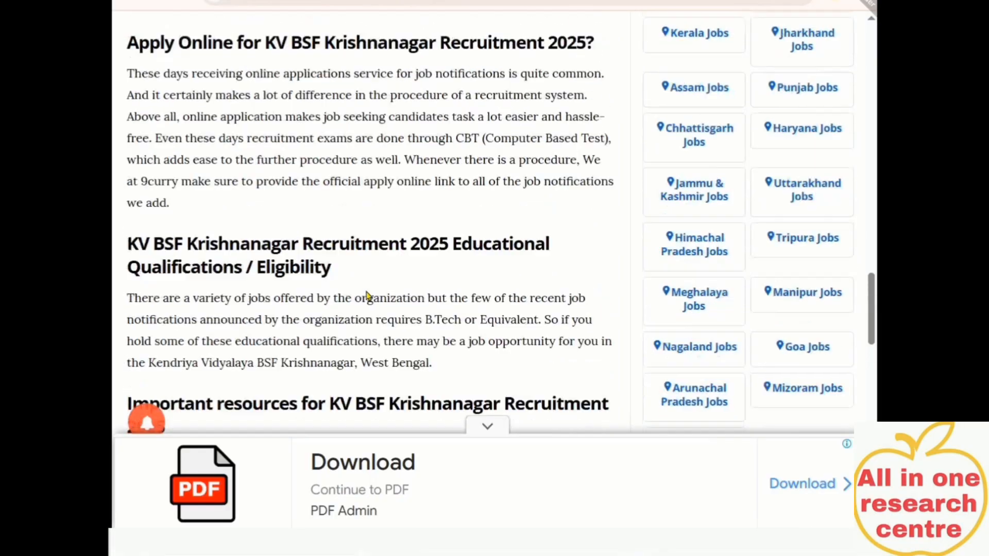
scroll(369, 293, "up", 10)
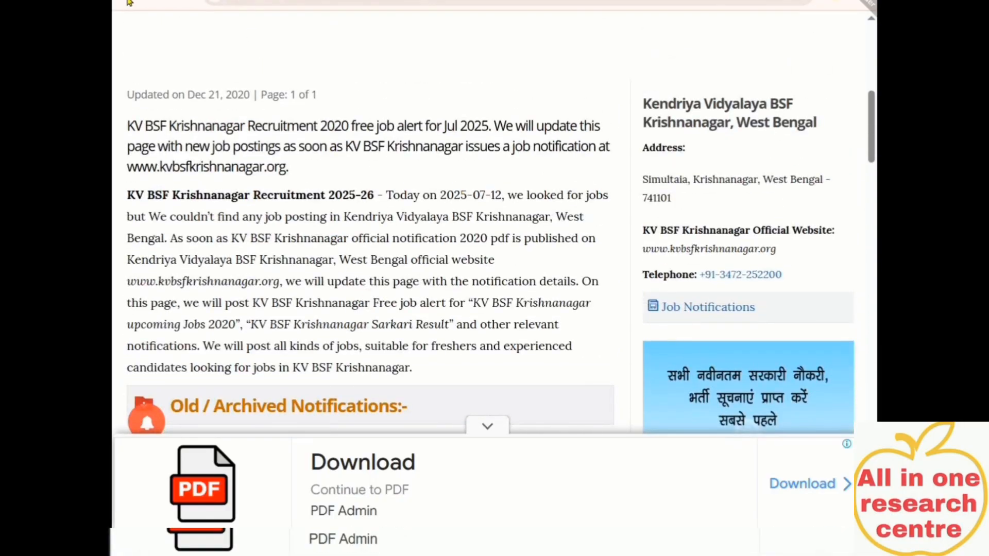
key("ctrl+w")
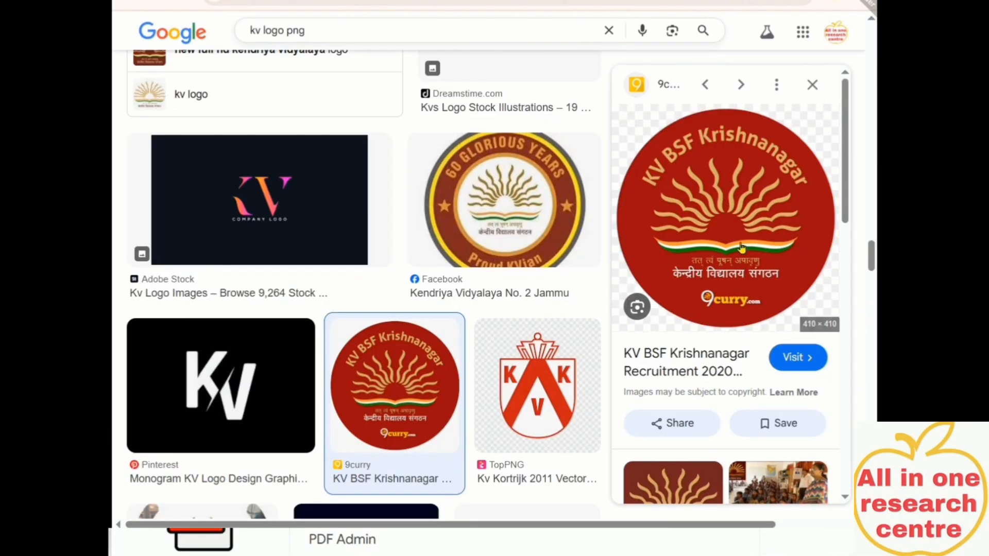
Save the logo image as kv-bsf-krishnanagar-logo and show it in its folder
right_click(734, 181)
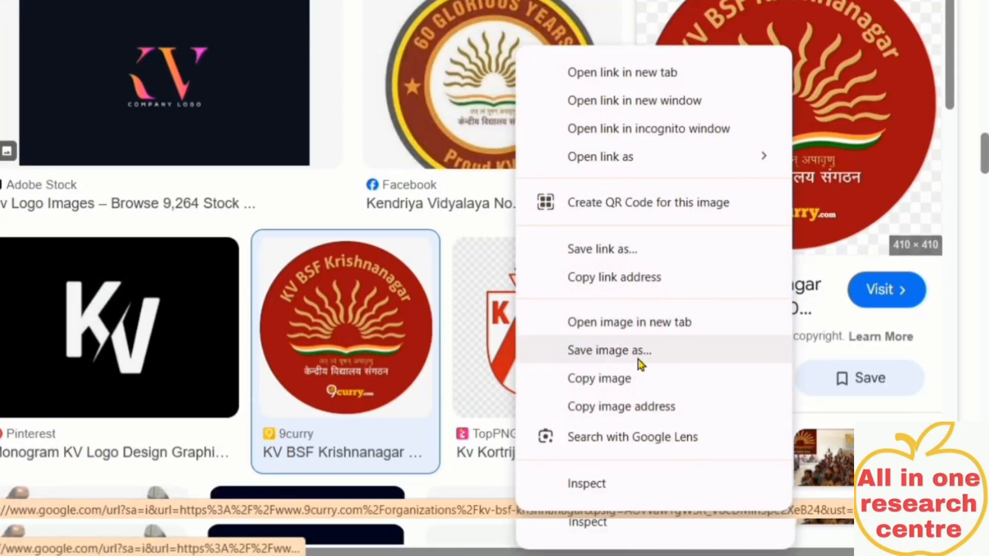
left_click(635, 352)
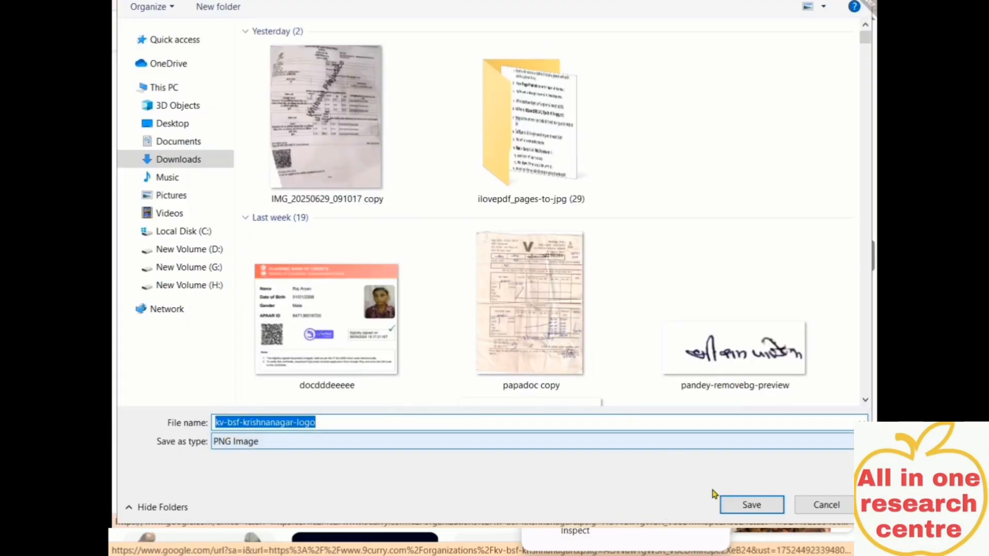
left_click(746, 506)
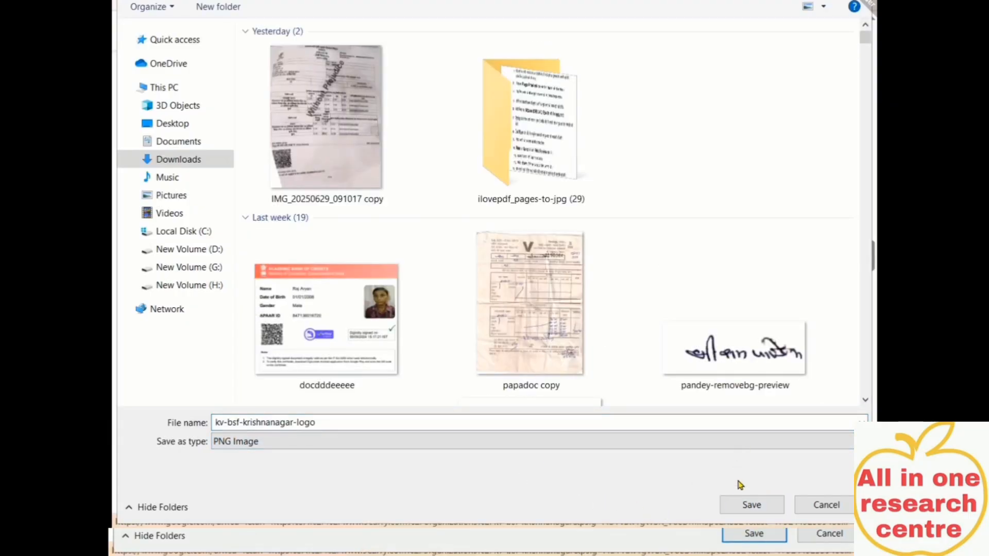
left_click(751, 504)
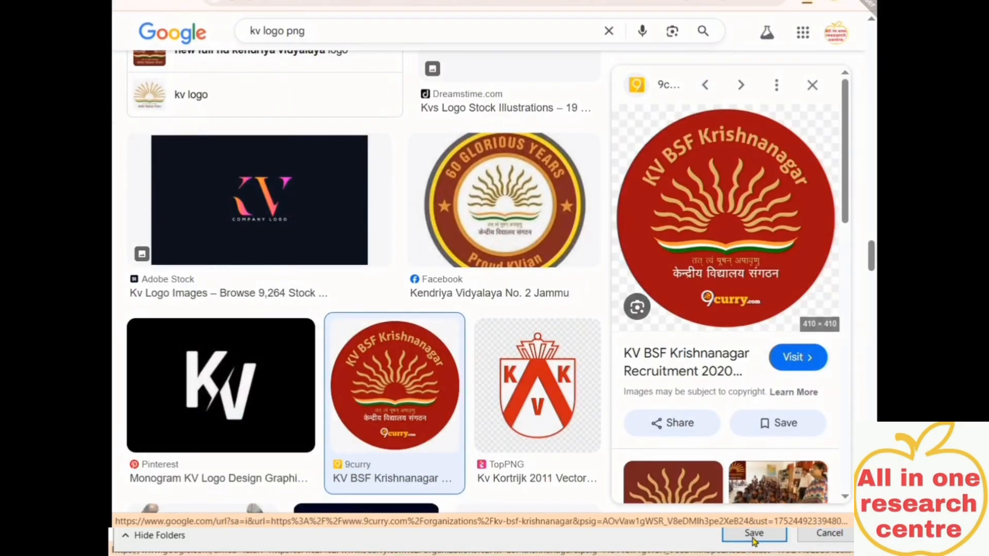
left_click(765, 34)
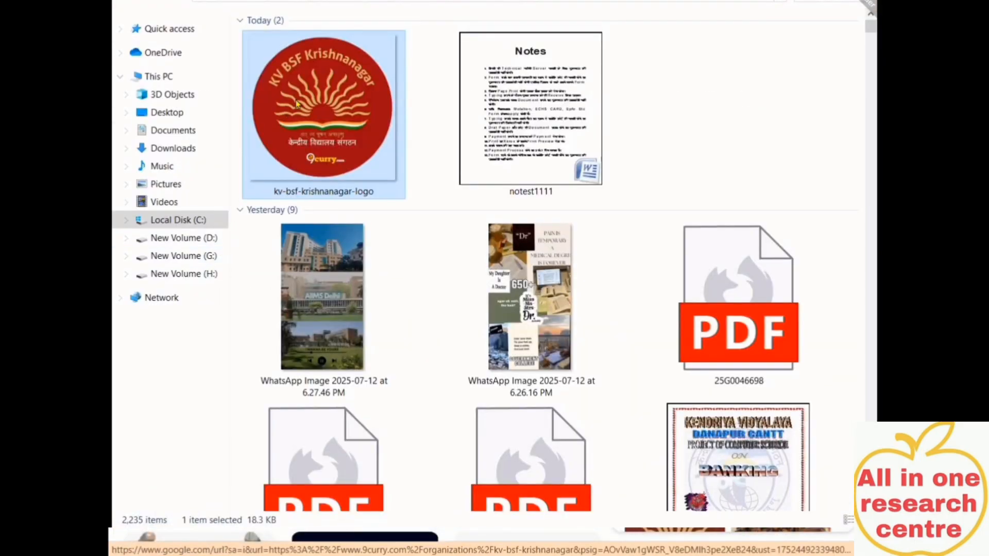
Switch back to the science project cover document and go to Page Layout
left_click(527, 555)
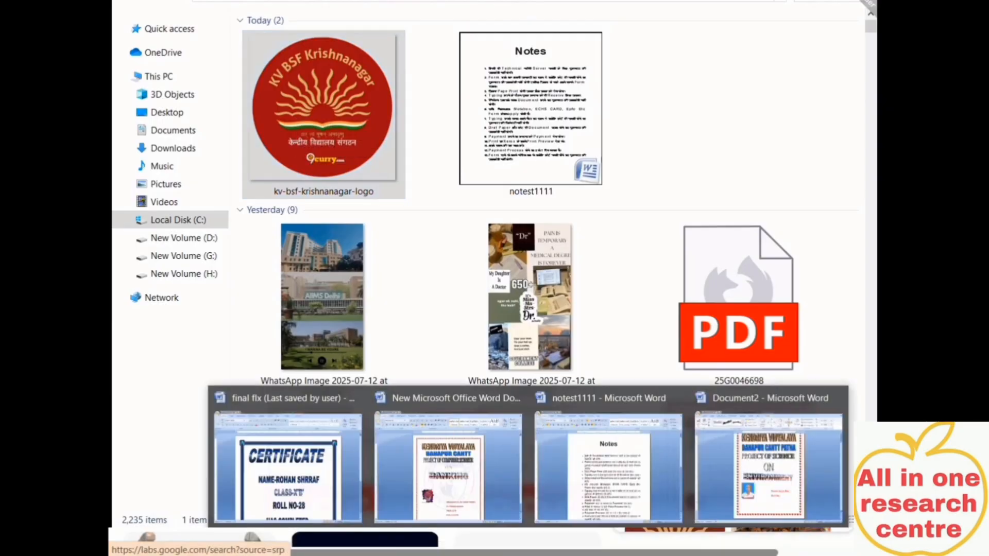
left_click(767, 463)
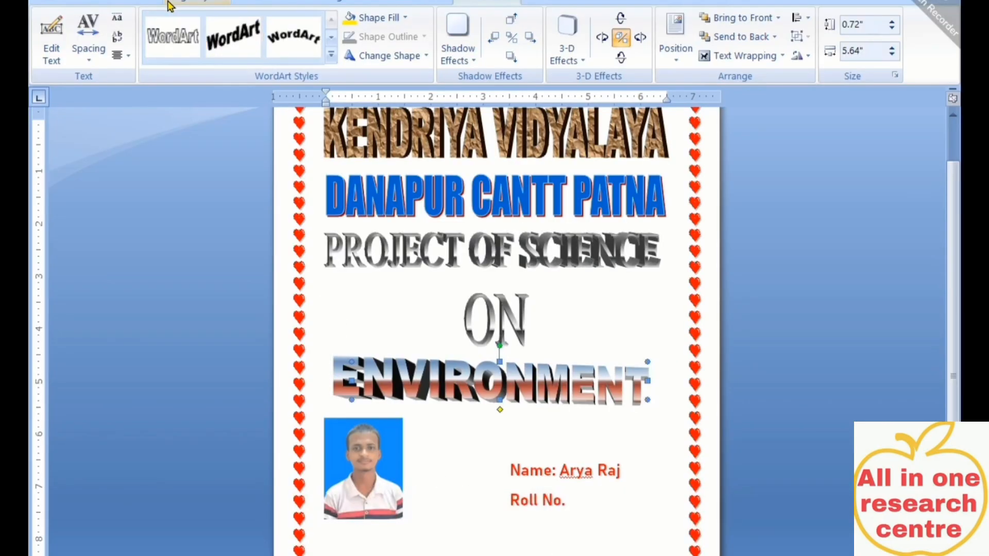
left_click(140, 3)
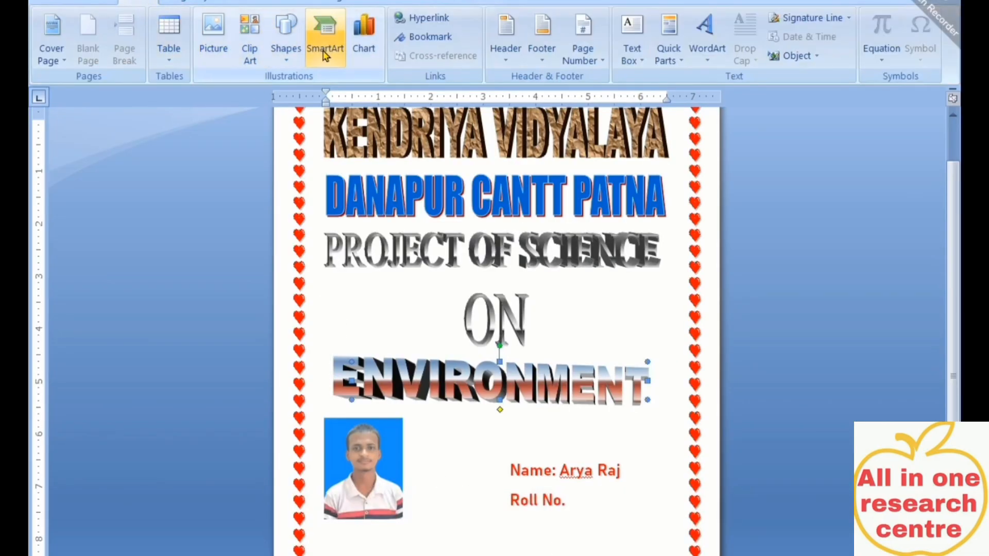
left_click(203, 3)
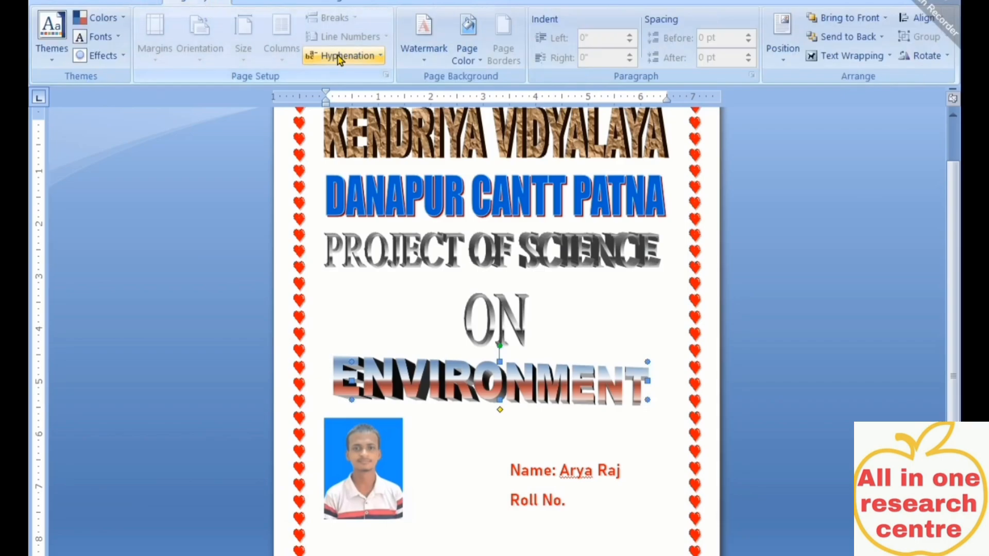
Open the Watermark gallery with the ENVIRONMENT WordArt deselected
left_click(436, 56)
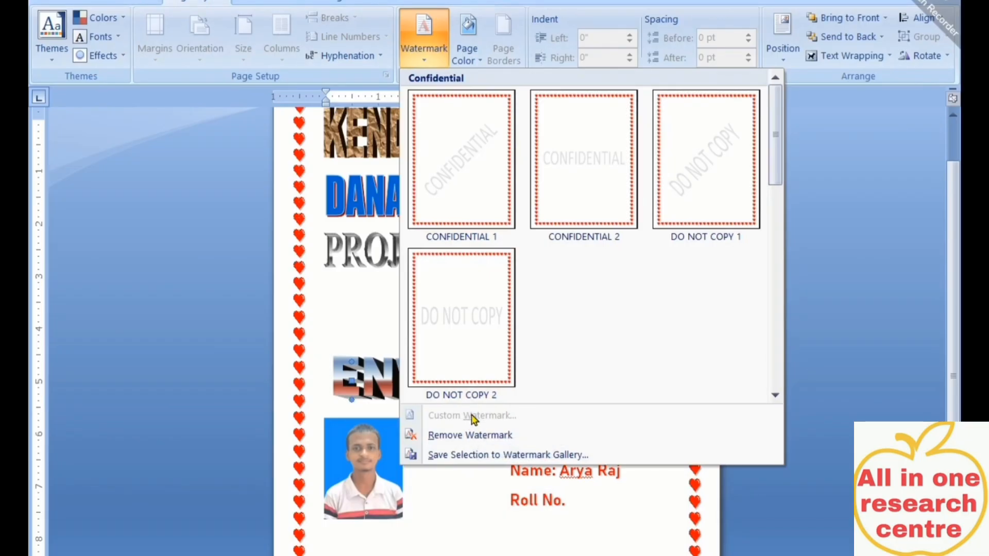
left_click(450, 538)
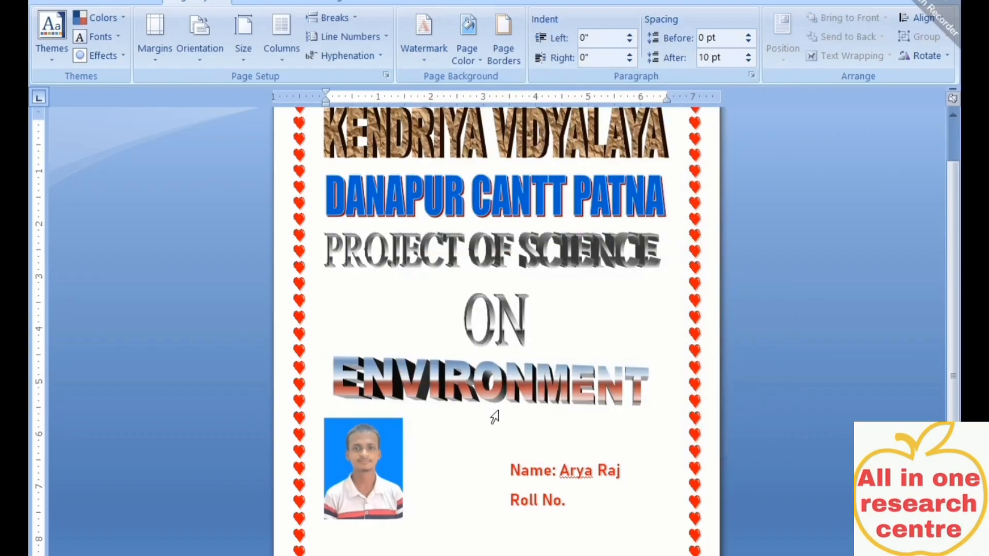
left_click(402, 306)
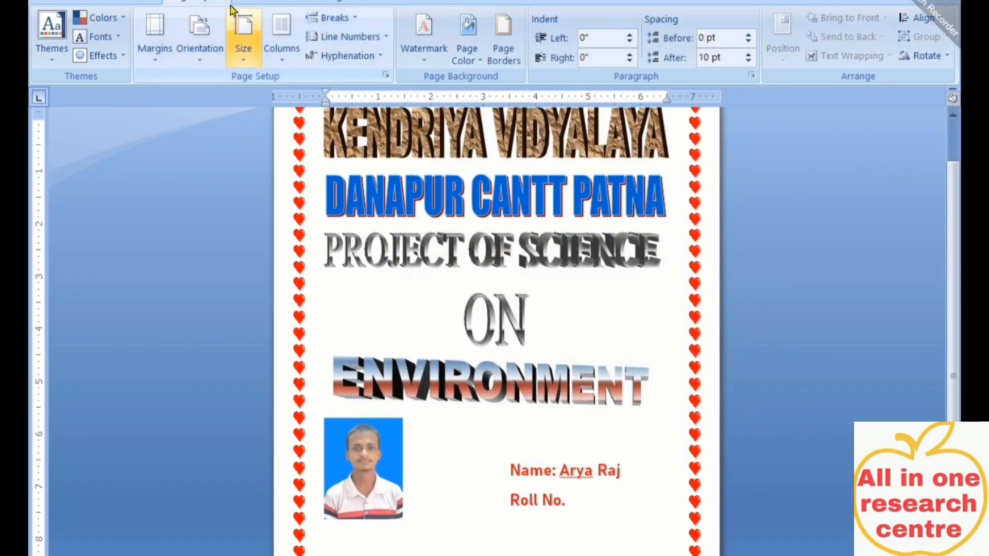
left_click(432, 50)
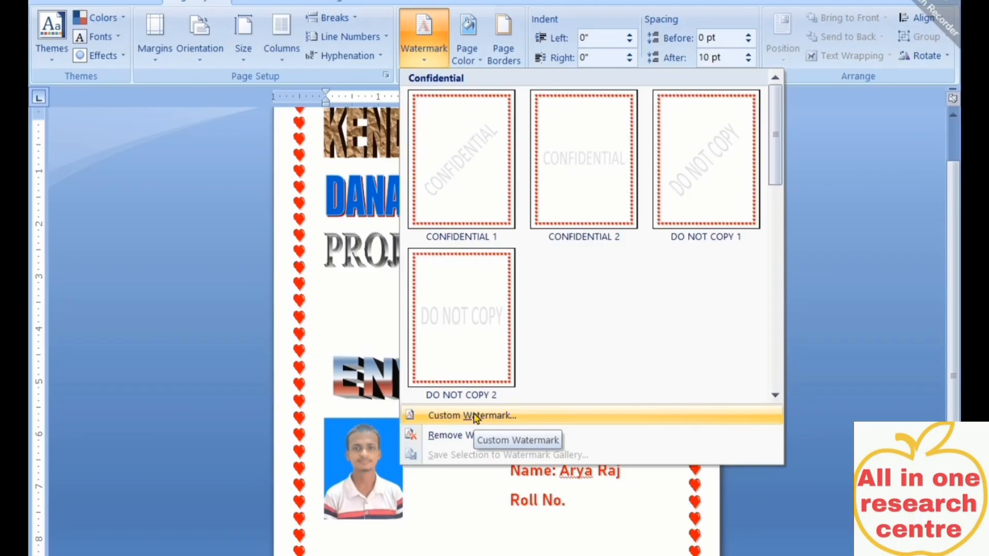
Add kv-bsf-krishnanagar-logo from Downloads as a washed-out custom picture watermark
left_click(475, 416)
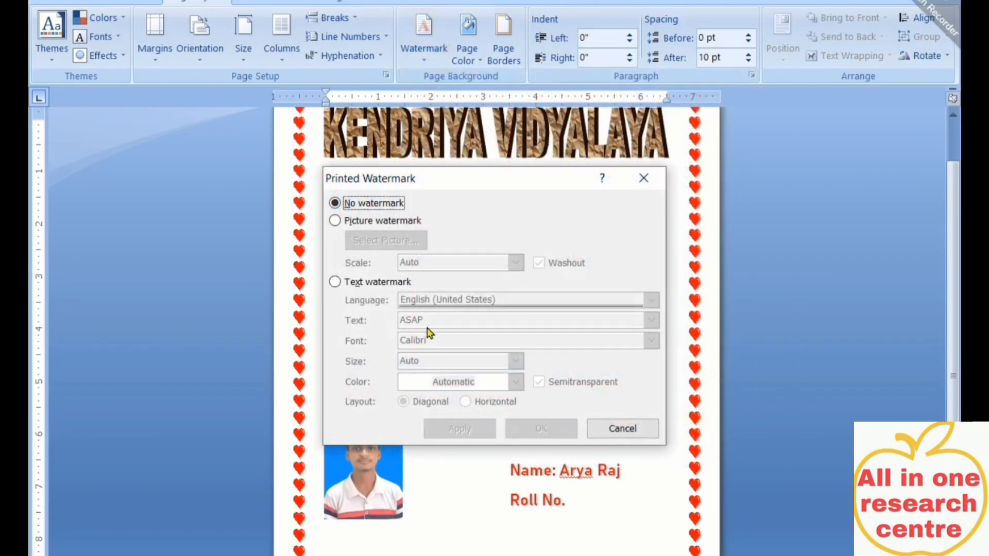
left_click(367, 222)
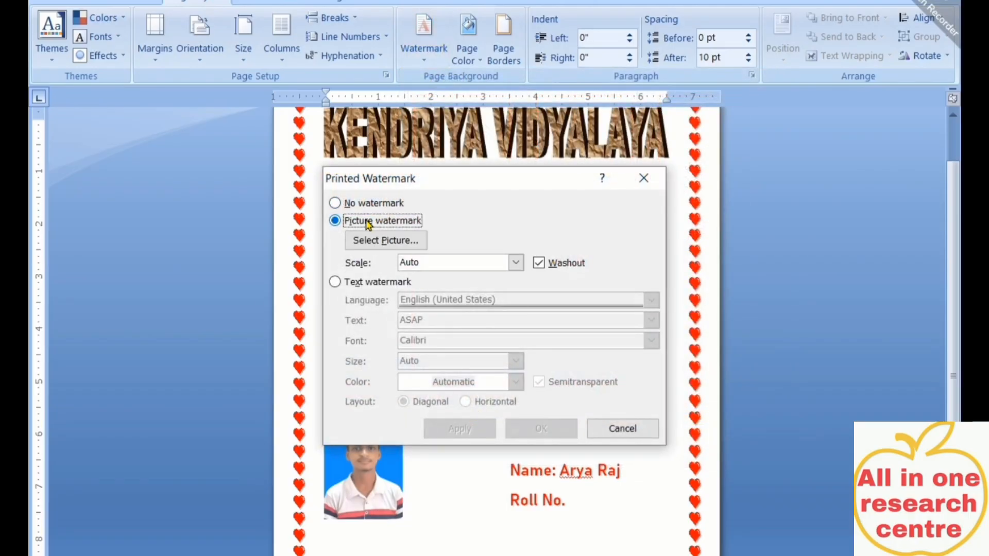
left_click(383, 242)
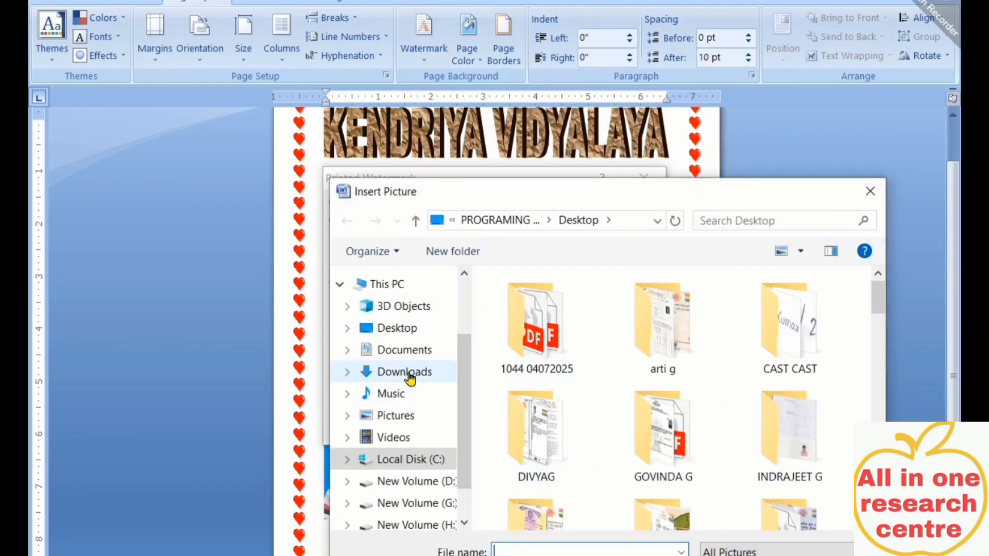
left_click(404, 372)
left_click(562, 370)
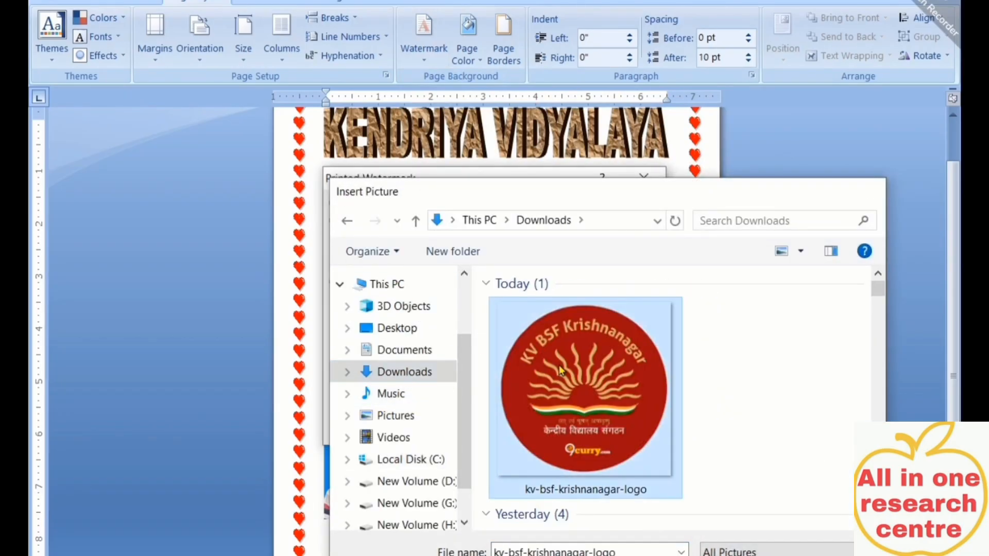
double_click(562, 369)
left_click(543, 428)
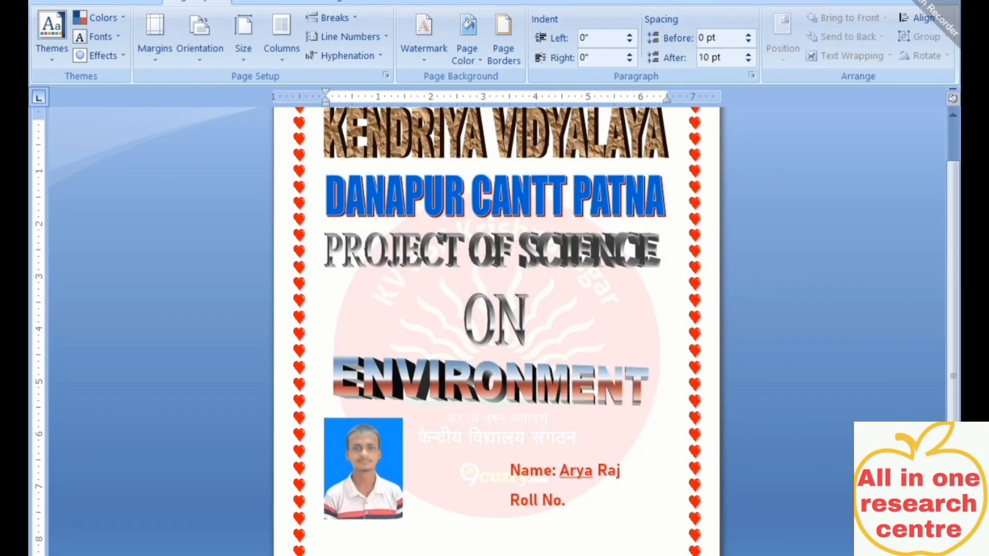
left_click(423, 57)
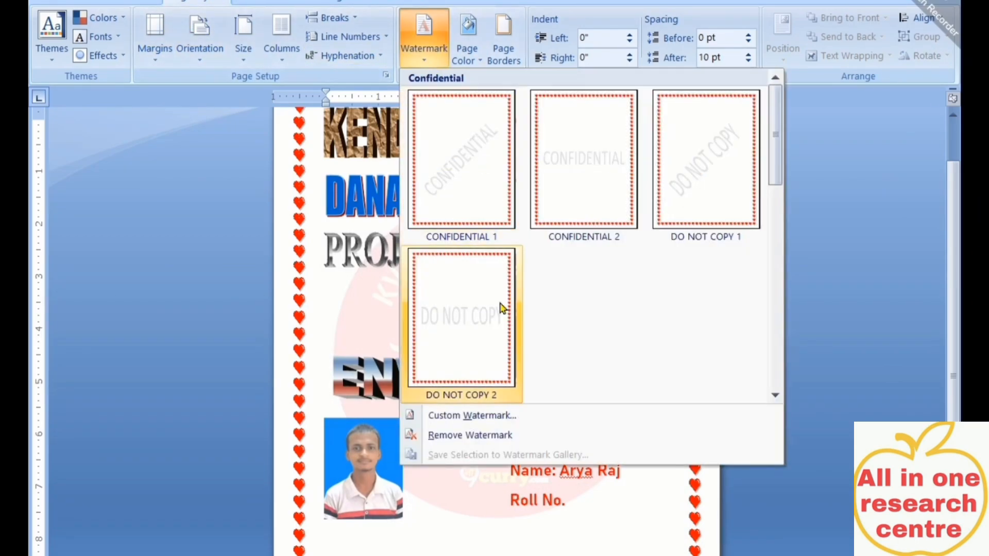
left_click(506, 421)
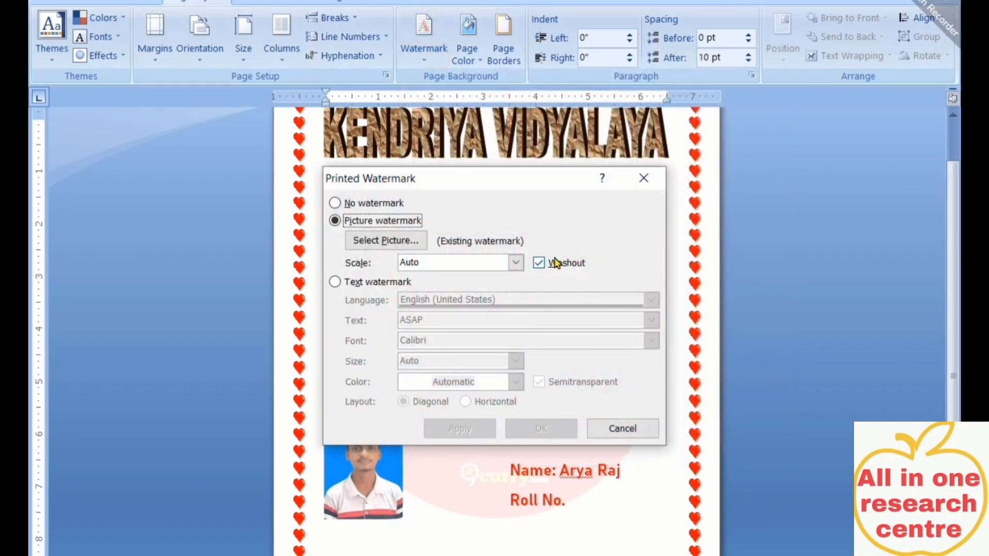
left_click(539, 263)
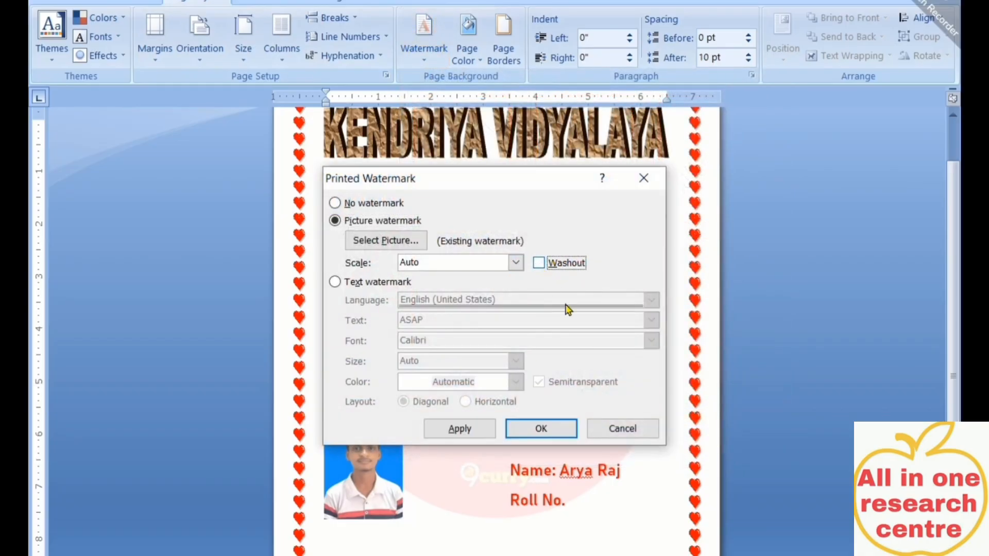
left_click(557, 429)
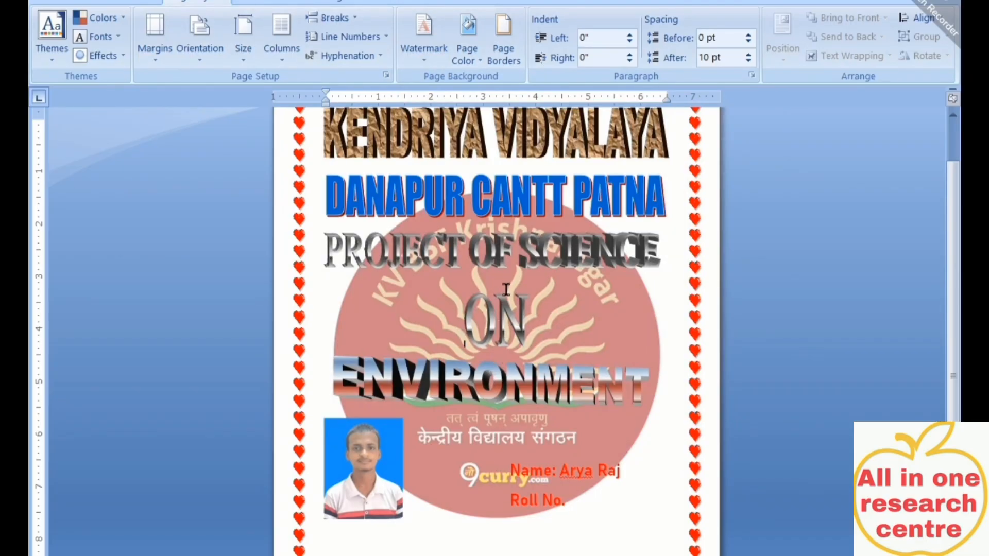
left_click(427, 54)
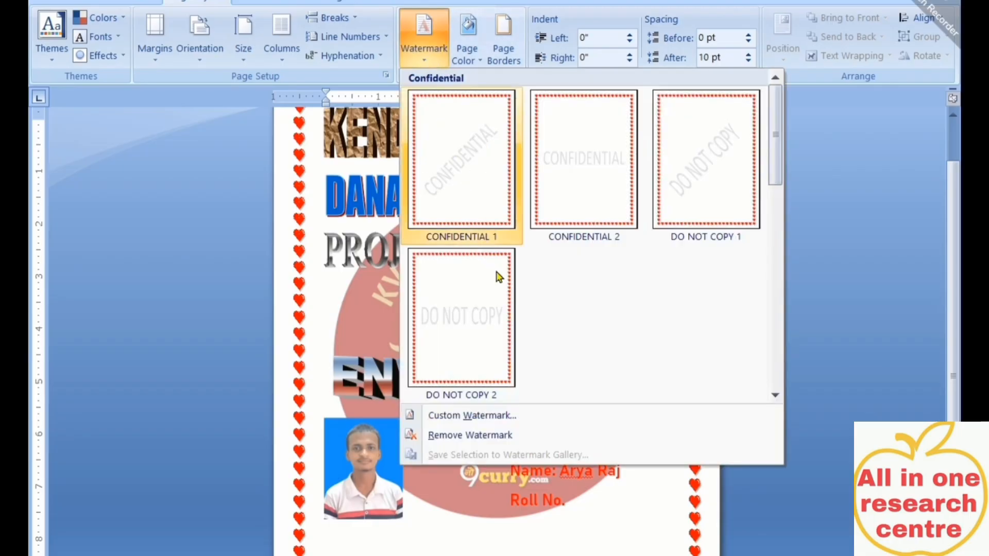
left_click(490, 426)
left_click(565, 262)
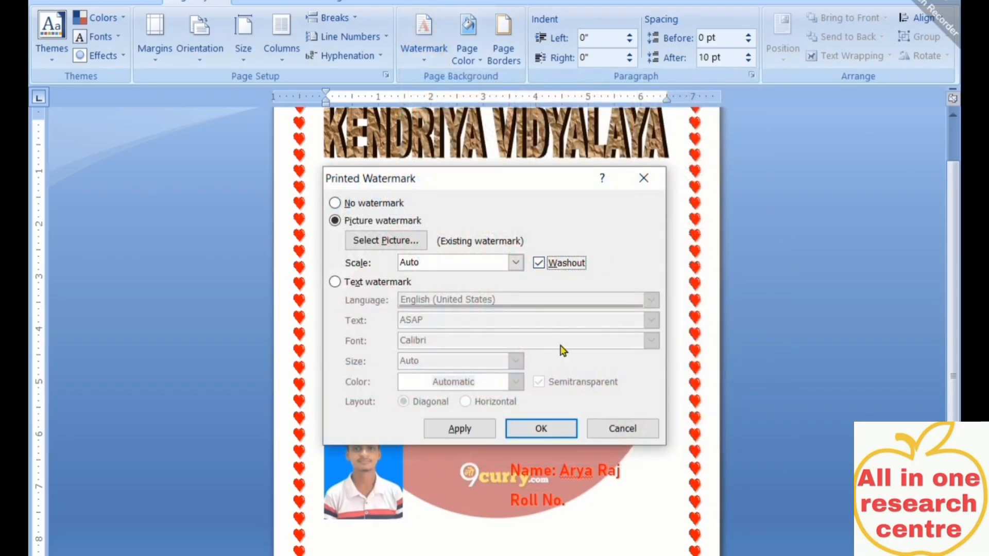
left_click(542, 429)
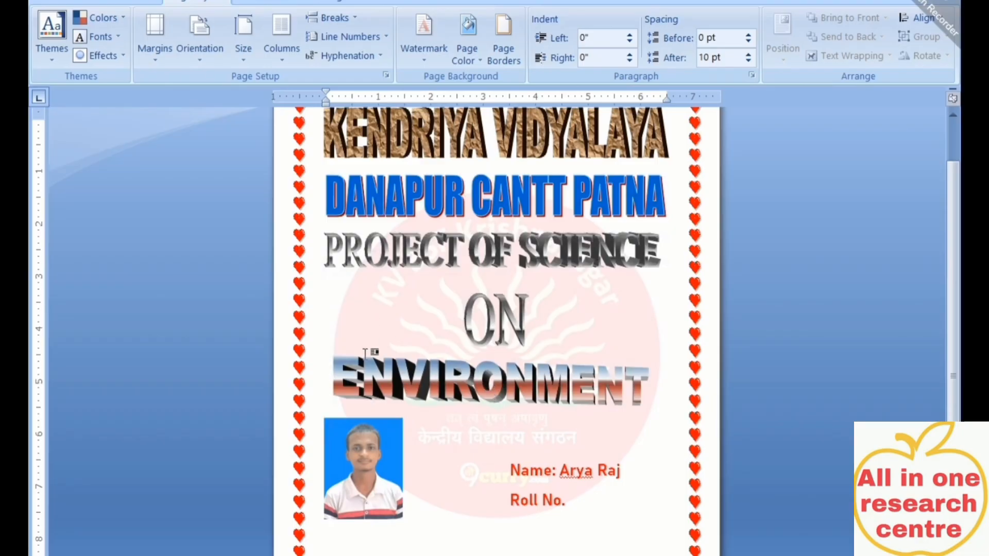
scroll(533, 287, "up", 2)
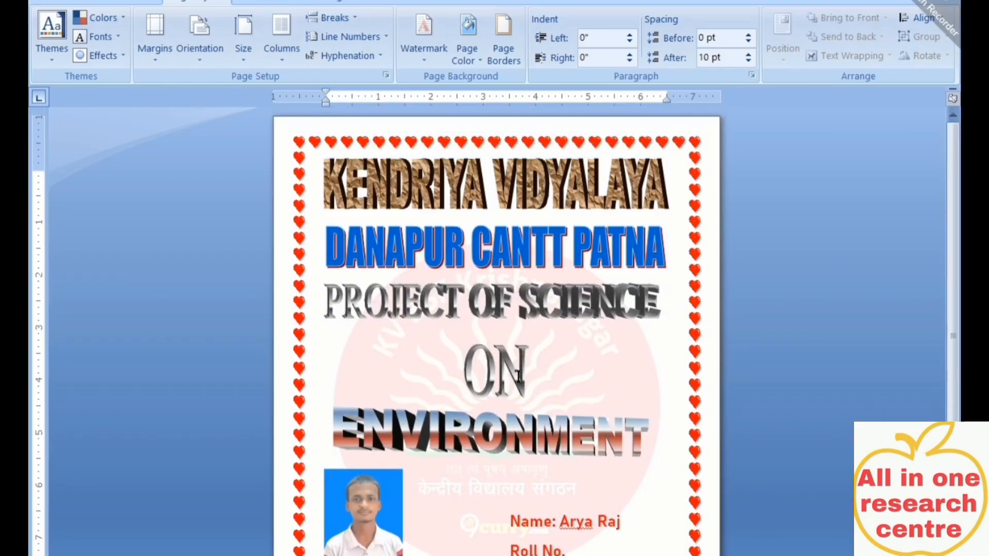
scroll(518, 381, "down", 1)
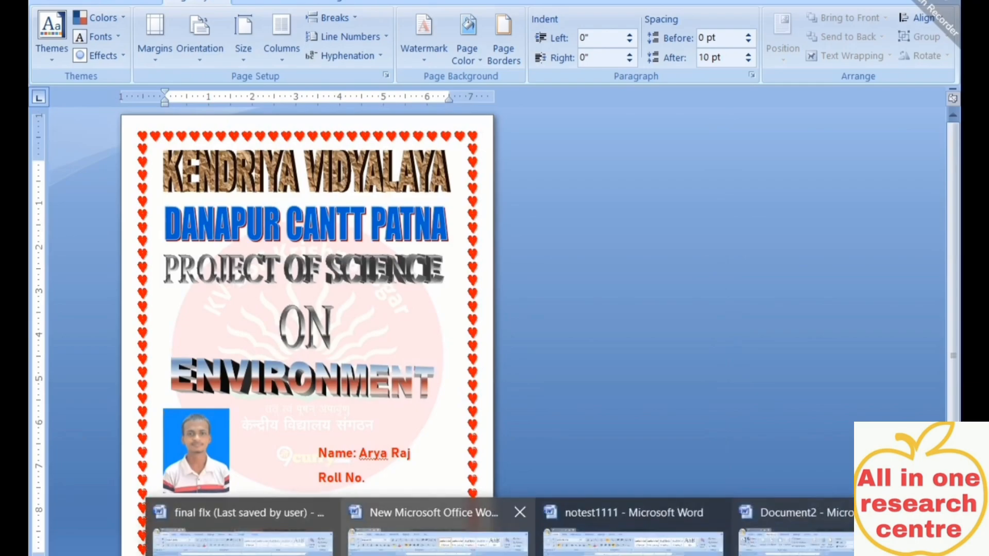
left_click(430, 515)
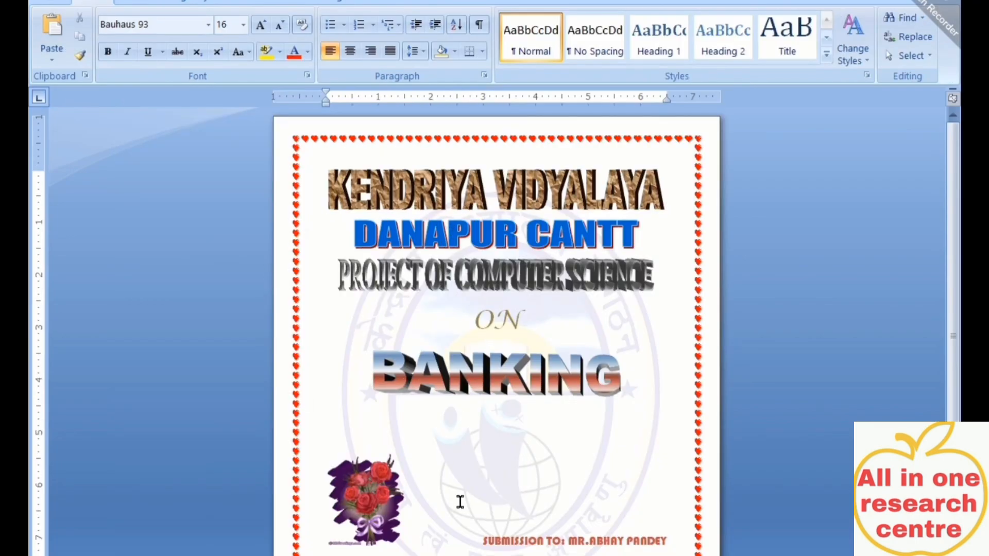
mouse_move(530, 555)
left_click(631, 538)
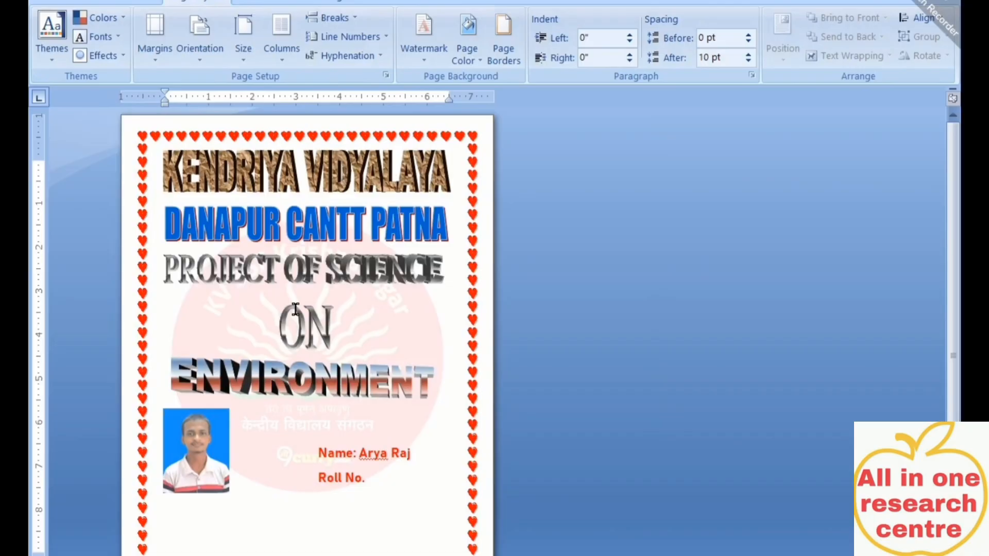
left_click(284, 234)
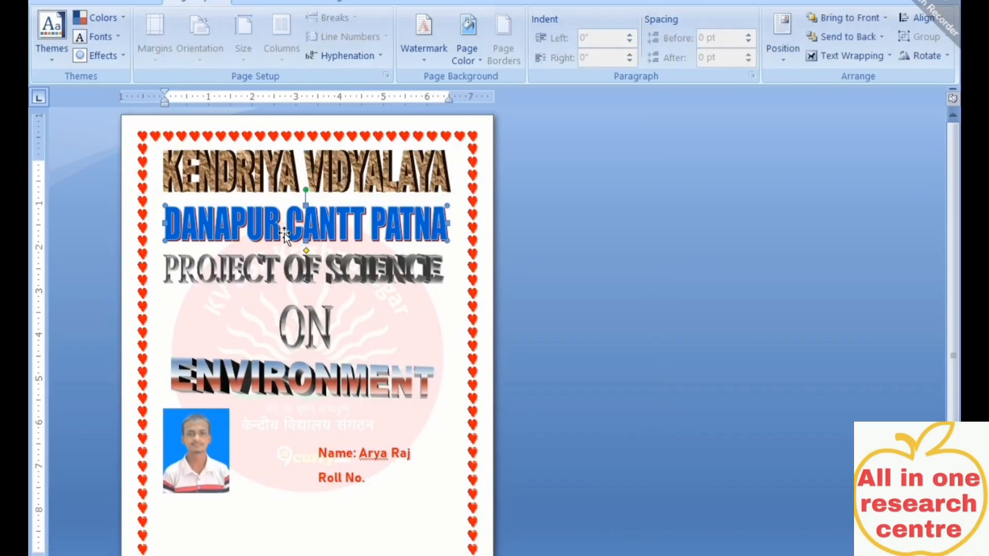
left_click(317, 345)
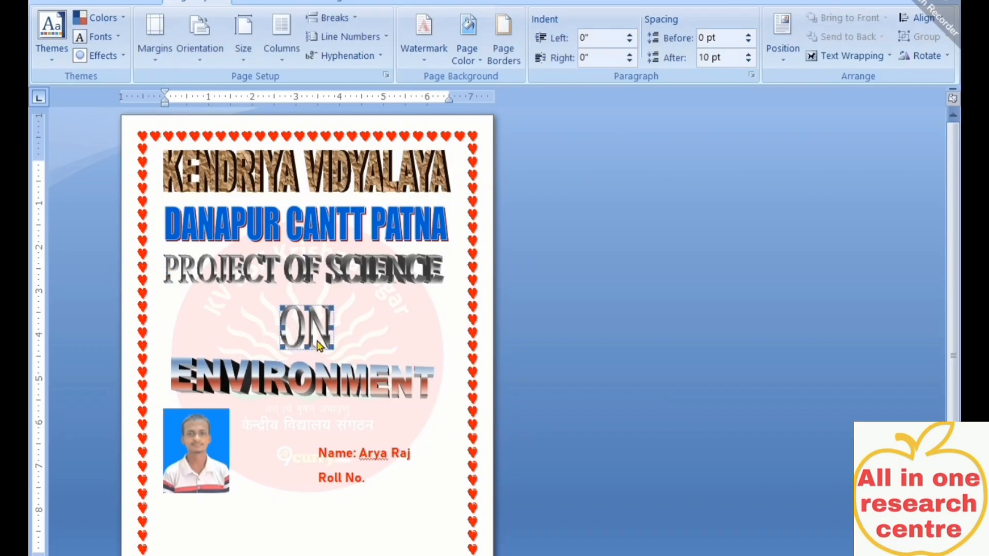
left_click(281, 388)
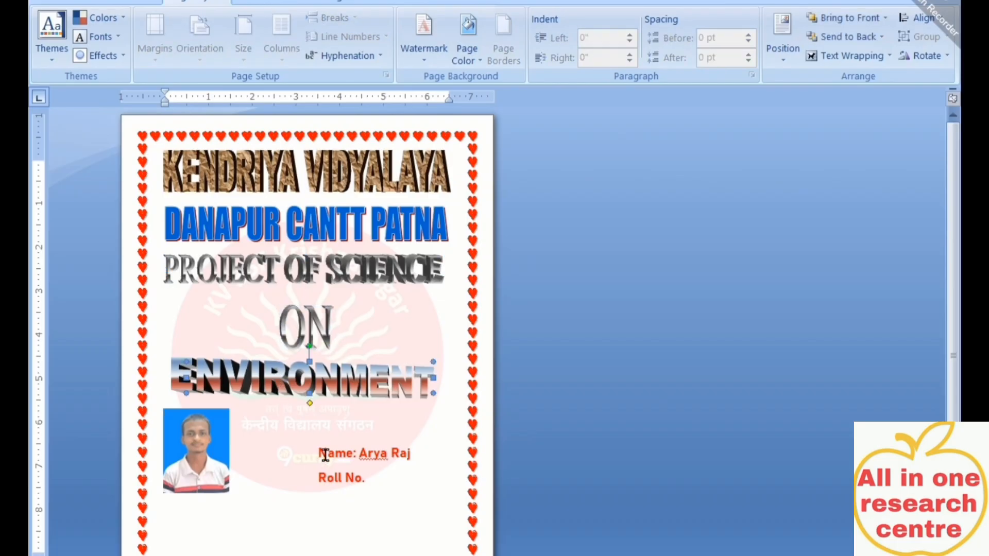
left_click_drag(314, 454, 372, 488)
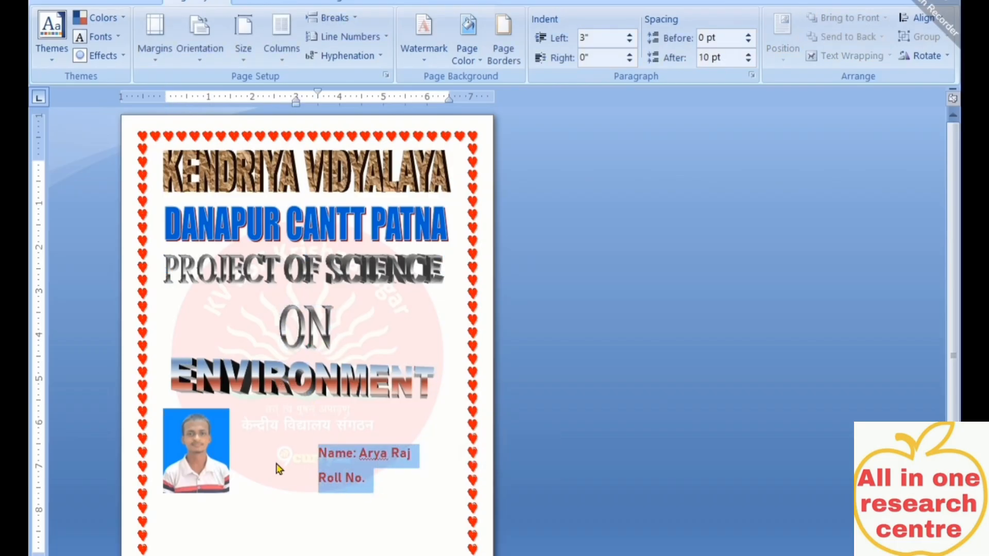
left_click(472, 352)
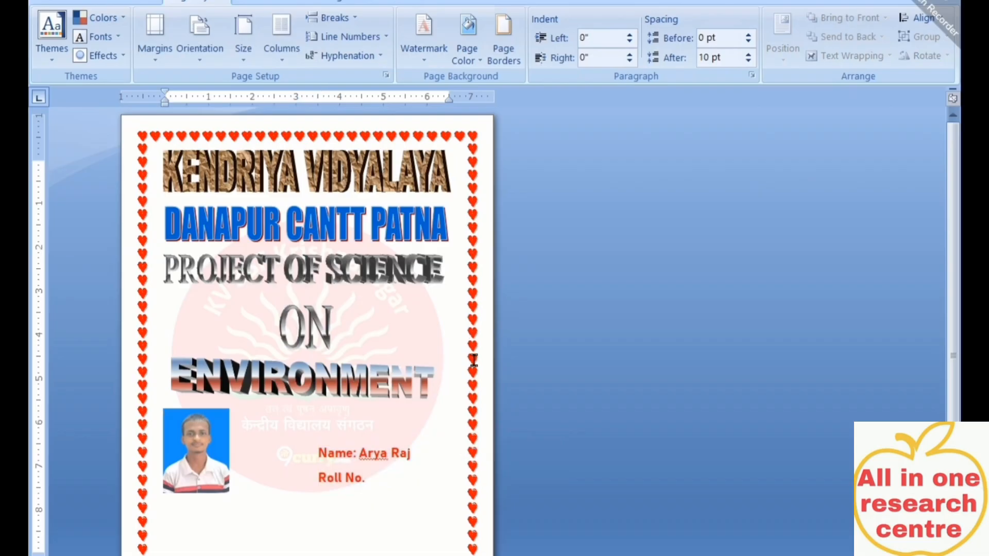
mouse_move(530, 555)
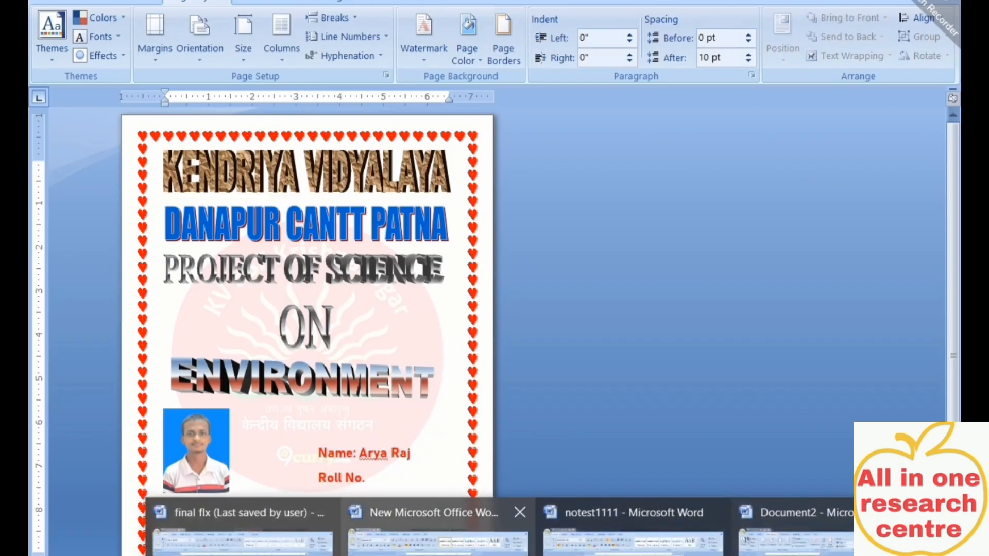
left_click(448, 538)
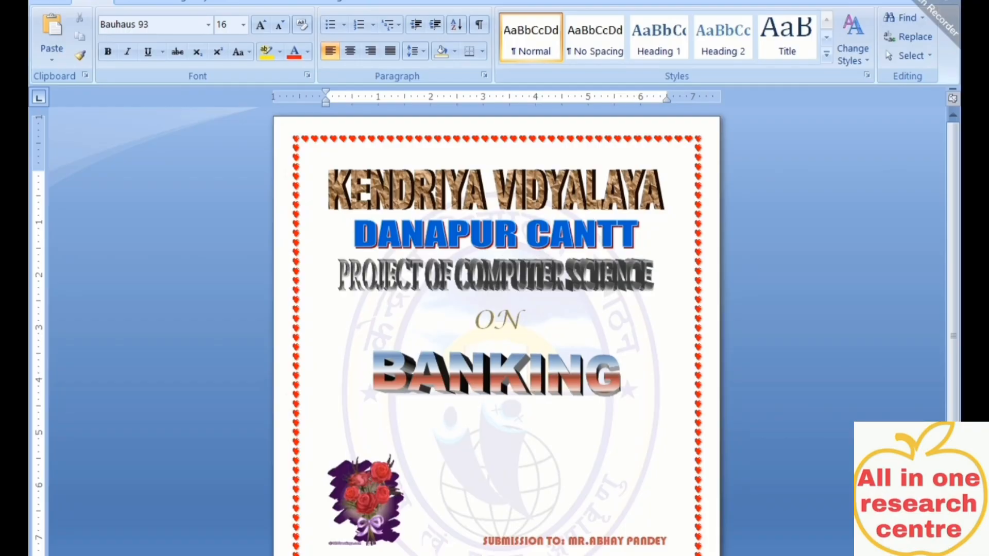
mouse_move(530, 555)
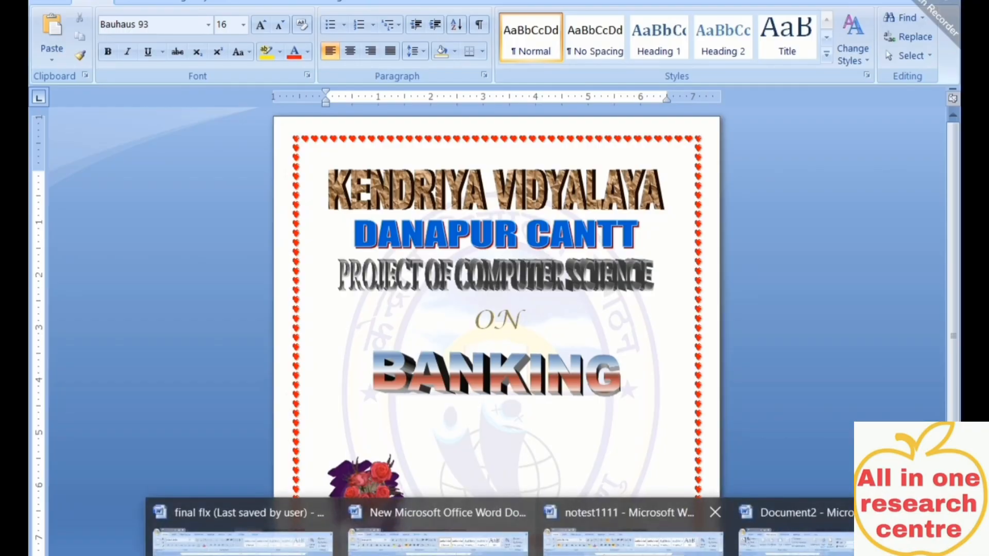
left_click(773, 538)
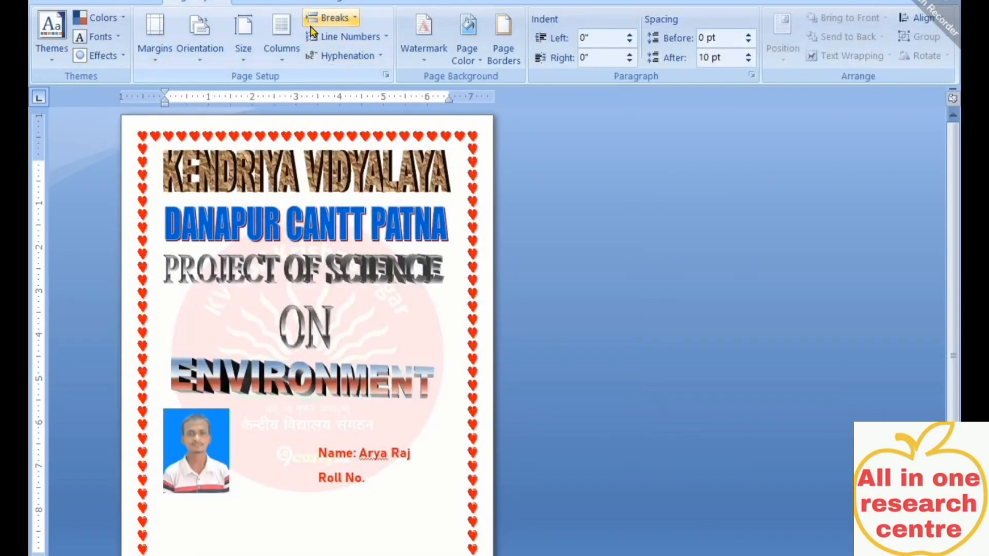
Change the heart page border width from 21 pt to 15 pt in Borders and Shading
left_click(91, 3)
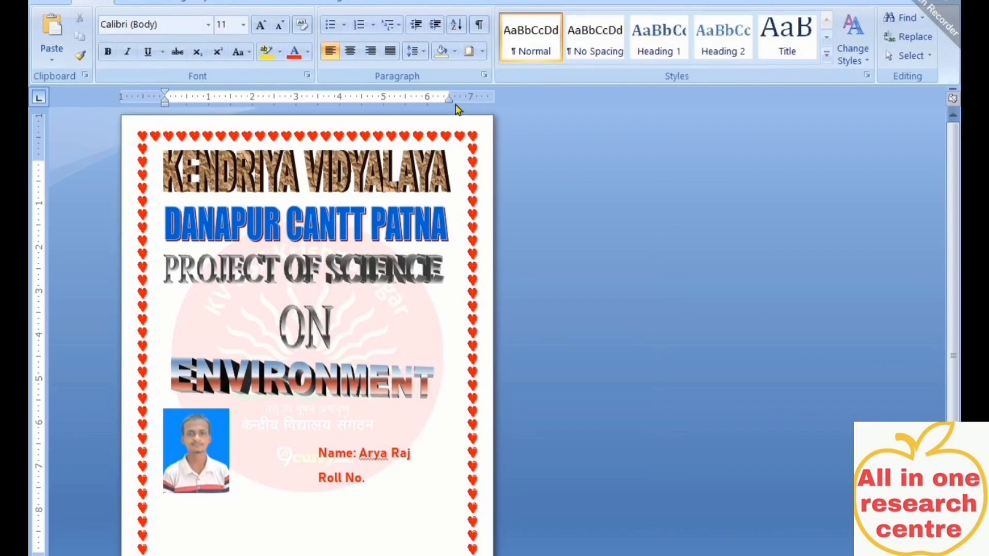
left_click(482, 51)
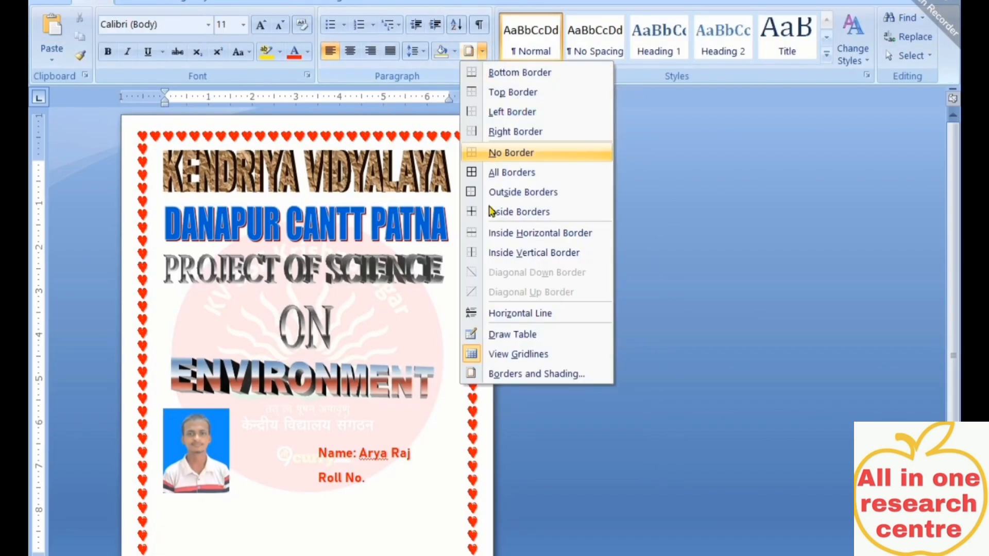
left_click(518, 374)
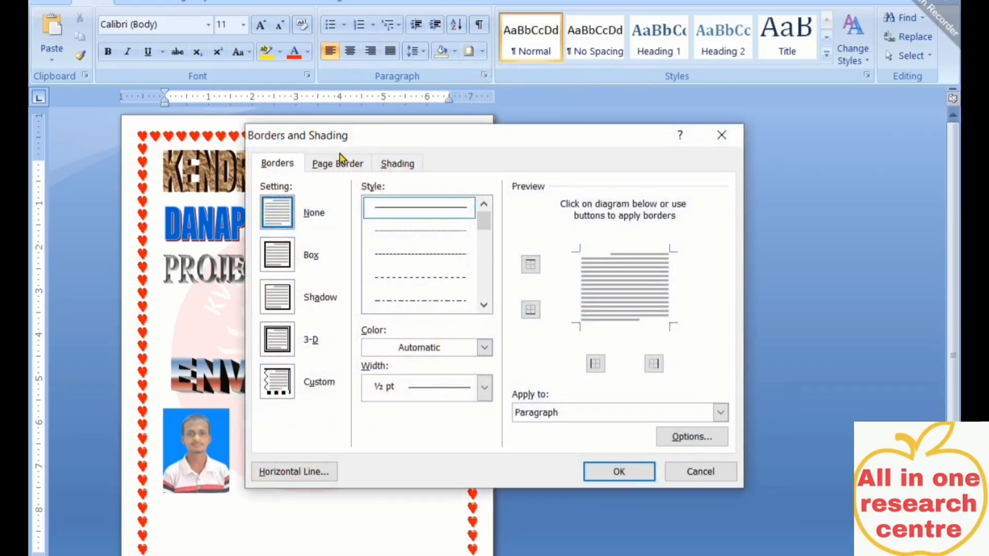
left_click(340, 164)
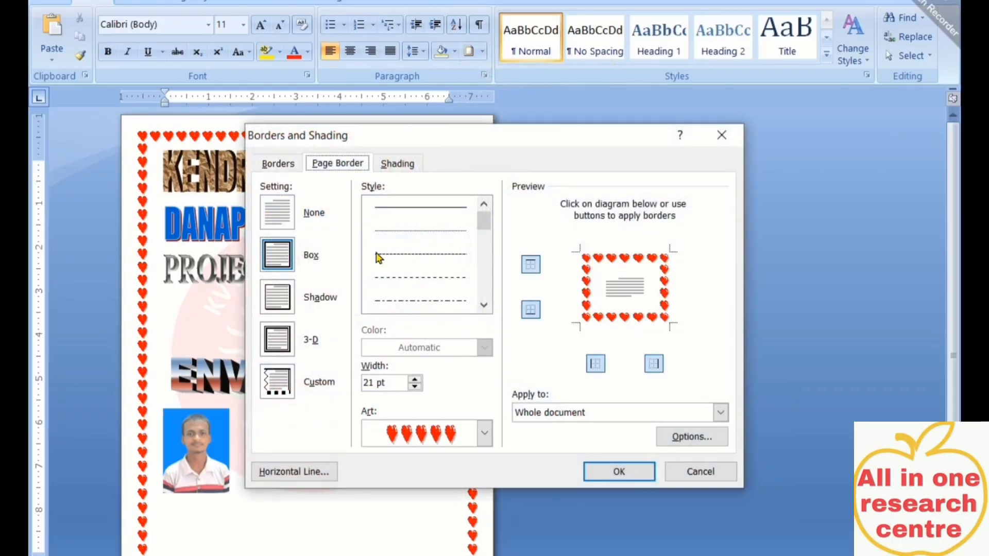
left_click(416, 388)
left_click(415, 387)
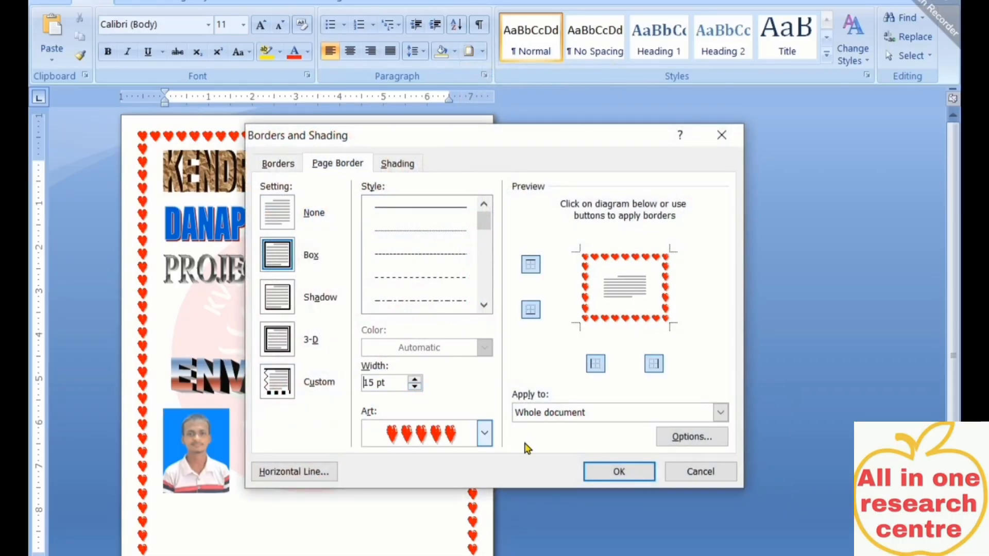
left_click(605, 471)
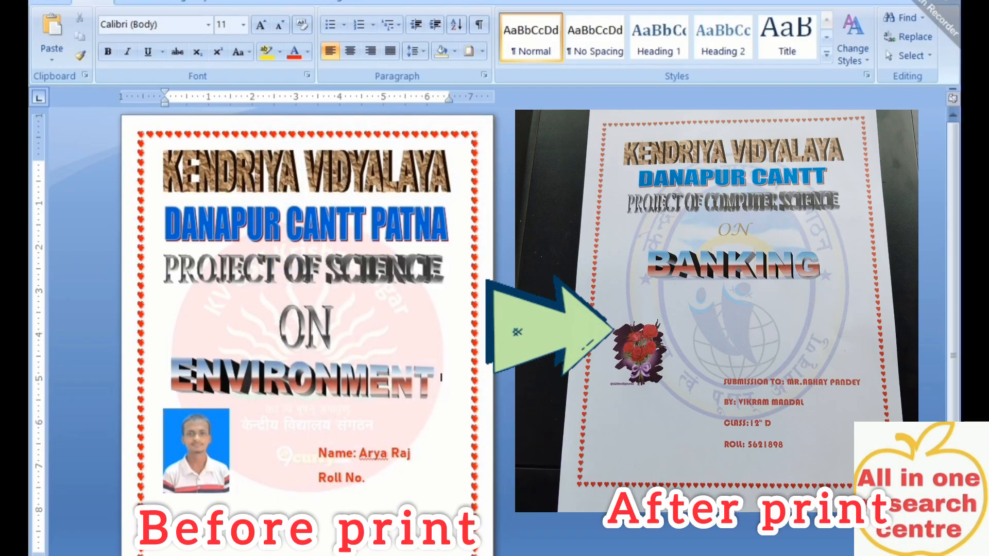